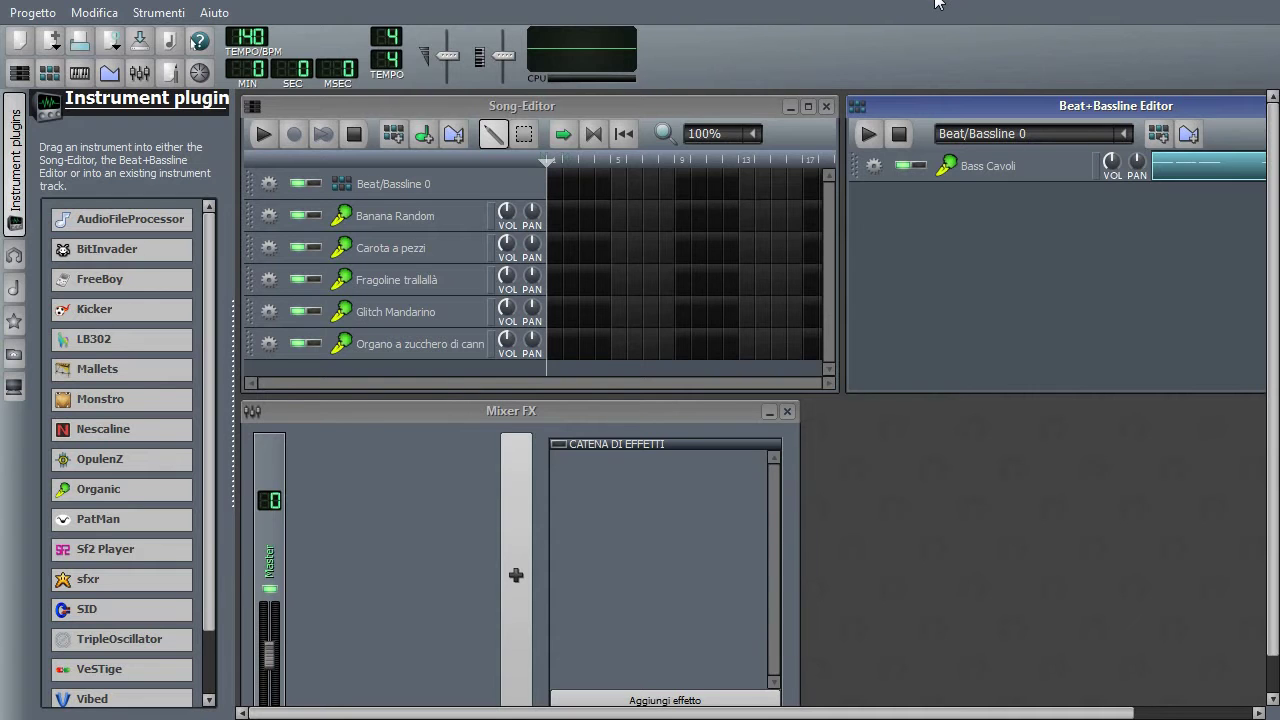
# Step: View the Organic synthesizer's description, hide the instrument plugin list, and preview the Beat/Bassline 0 pattern
pyautogui.moveTo(1010, 715)
pyautogui.mouseDown()
pyautogui.moveTo(1140, 716)
pyautogui.moveTo(1000, 714)
pyautogui.mouseUp()
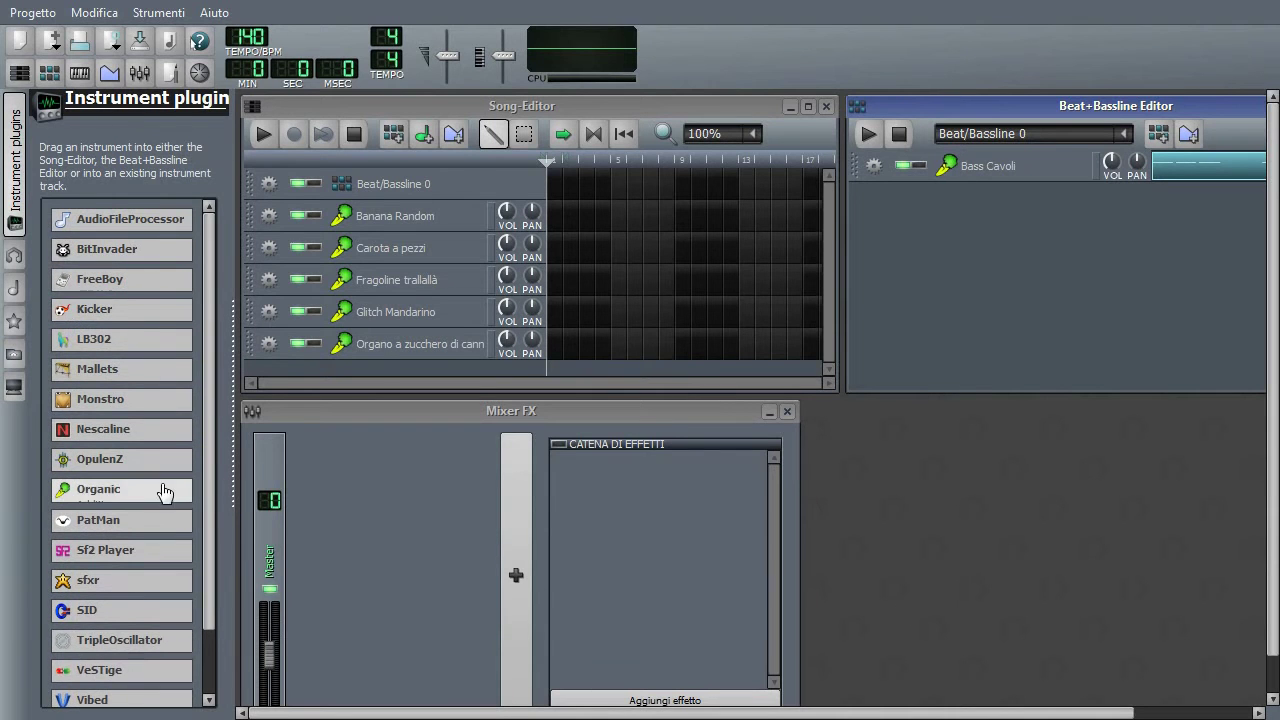
pyautogui.moveTo(147, 505)
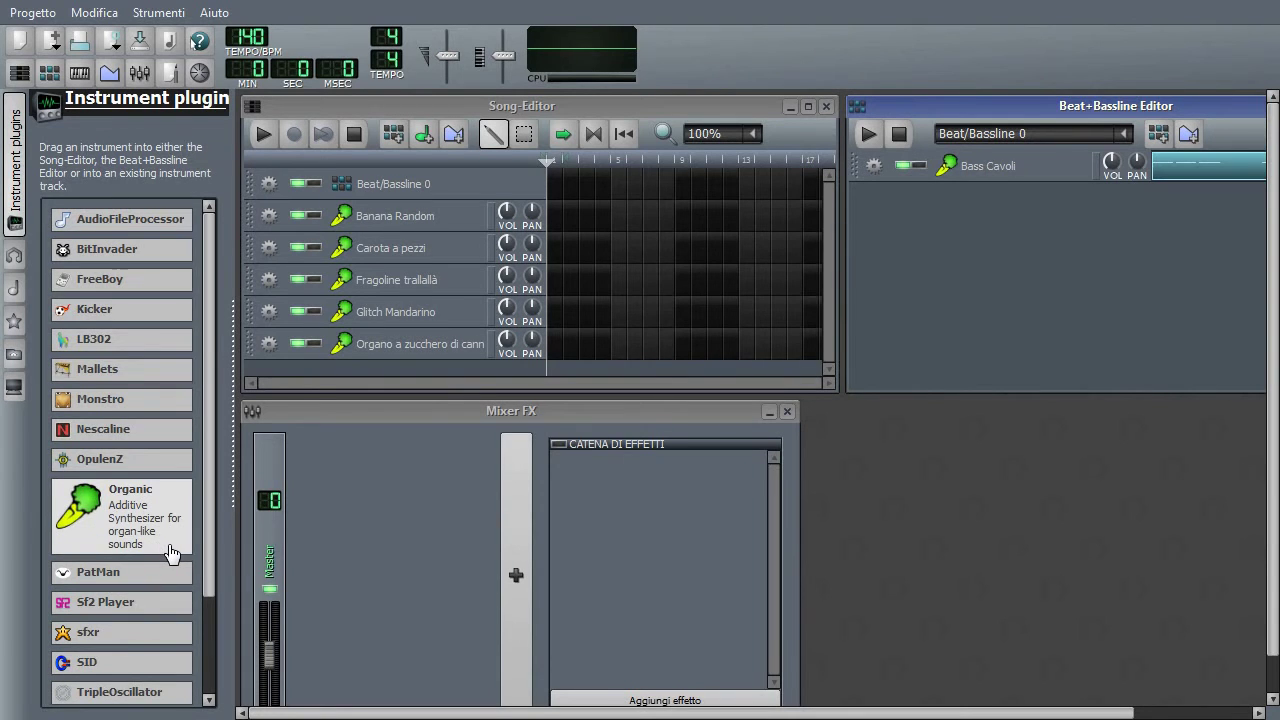
pyautogui.click(14, 138)
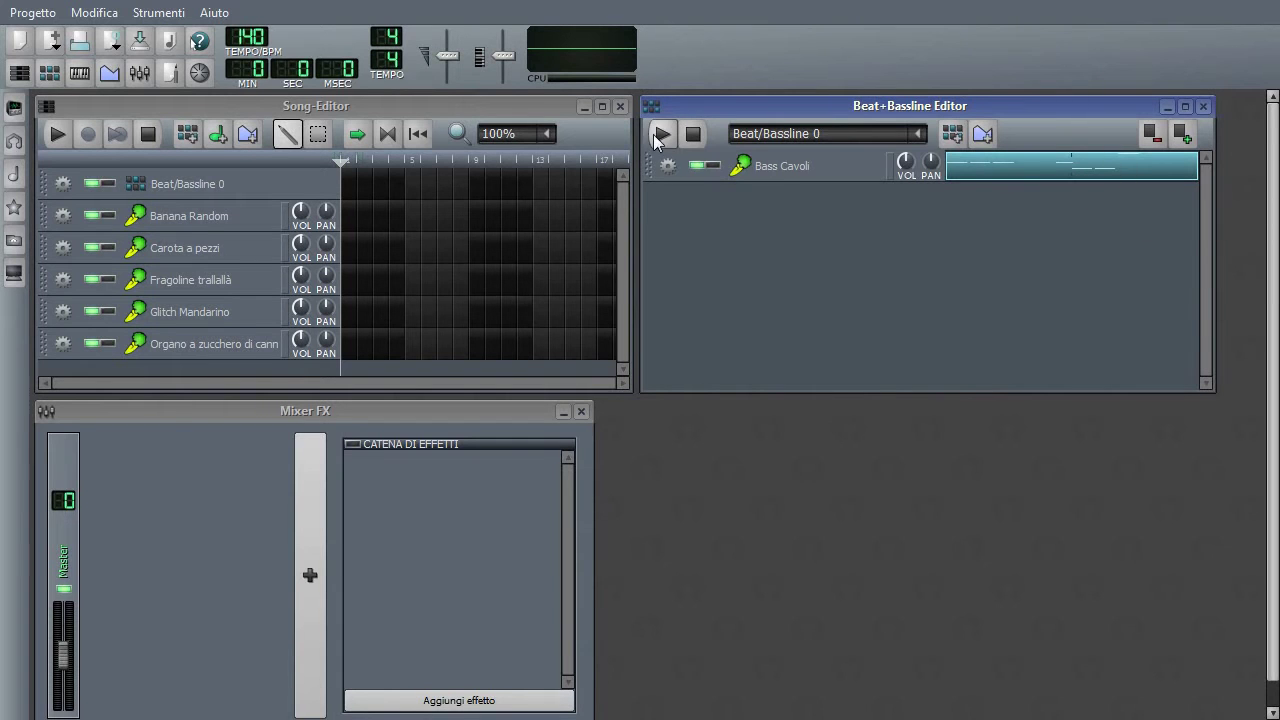
pyautogui.click(661, 134)
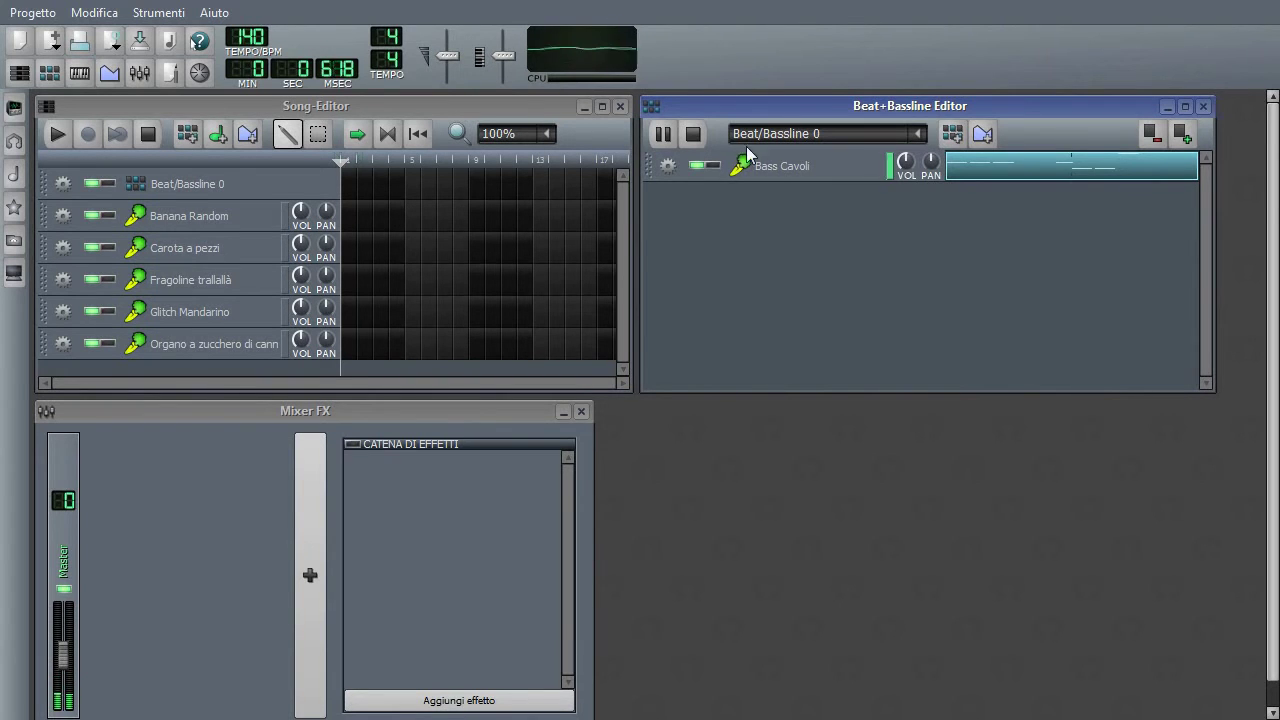
pyautogui.click(697, 133)
# Step: Open the Bass Cavoli instrument in the Beat+Bassline Editor, audition low and high notes on it, and close its window
pyautogui.click(785, 166)
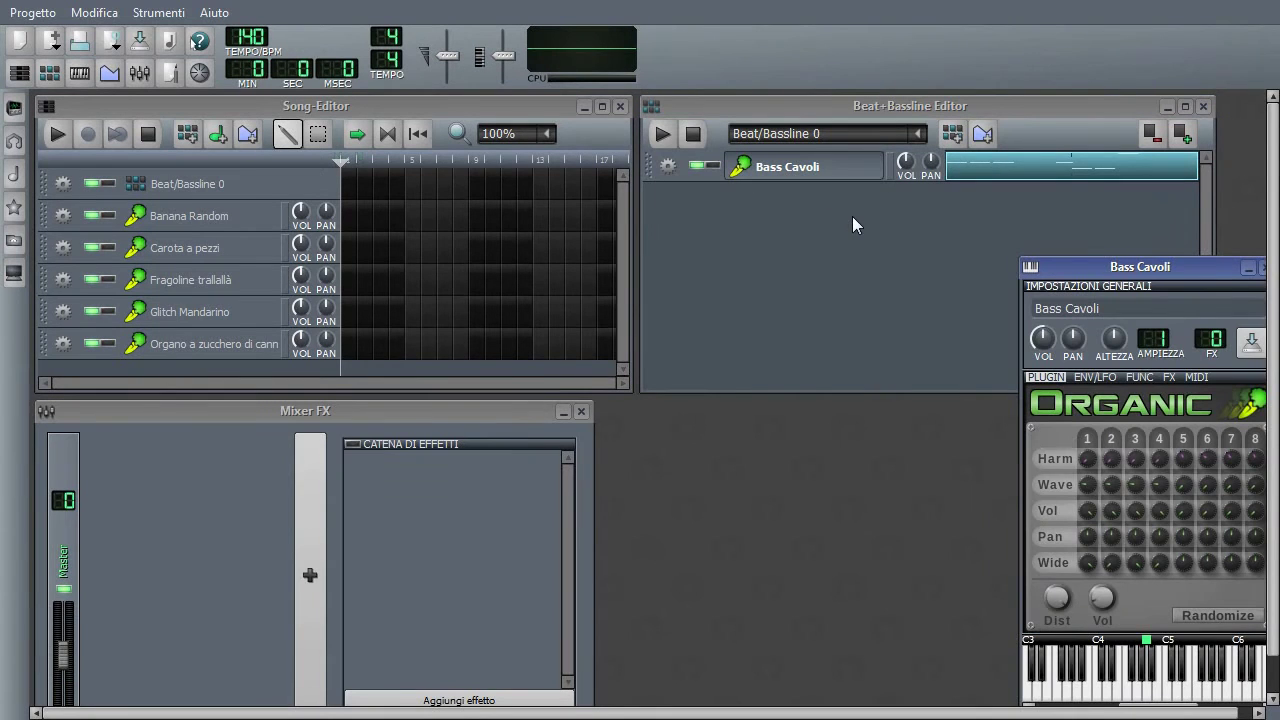
pyautogui.press('x')
pyautogui.press('c')
pyautogui.press('b')
pyautogui.press('n')
pyautogui.press('x')
pyautogui.press('n')
pyautogui.press('w')
pyautogui.press('r')
pyautogui.press('q')
pyautogui.press('r')
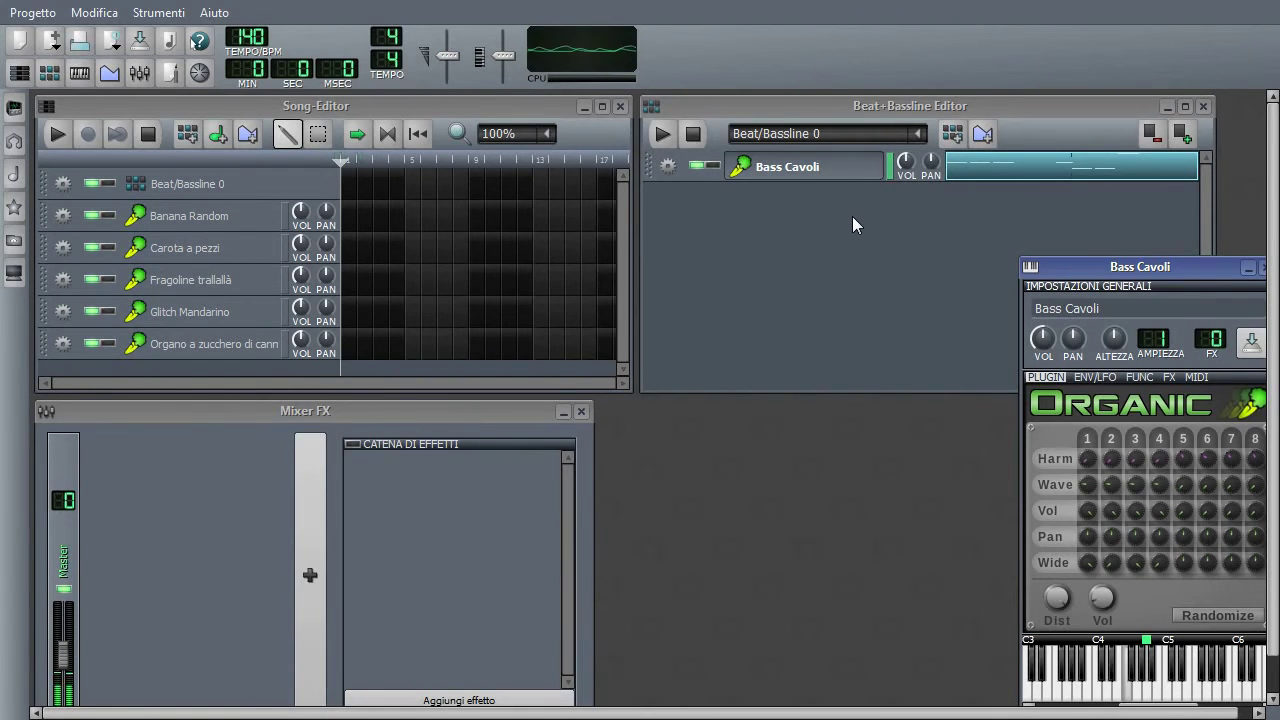
pyautogui.press('e')
pyautogui.press('q')
pyautogui.press('w')
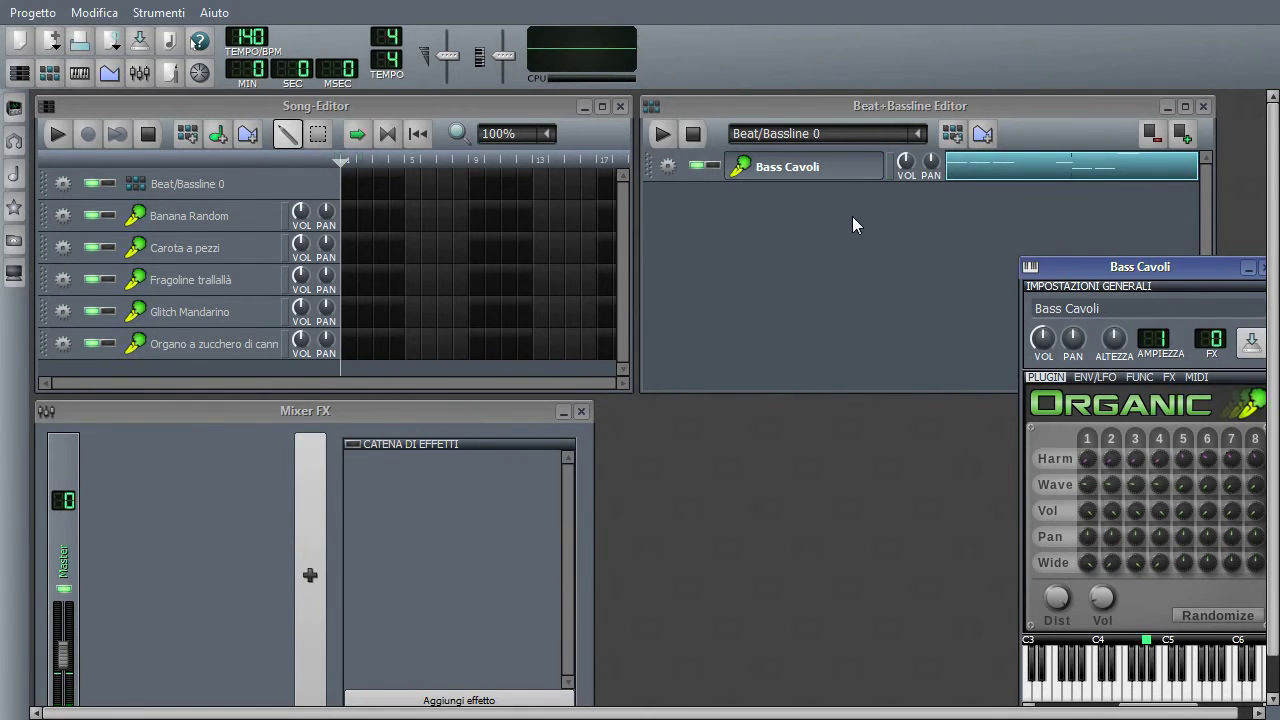
pyautogui.press('x')
pyautogui.press('w')
pyautogui.press('x')
pyautogui.moveTo(1156, 273); pyautogui.dragTo(822, 247)
pyautogui.click(926, 242)
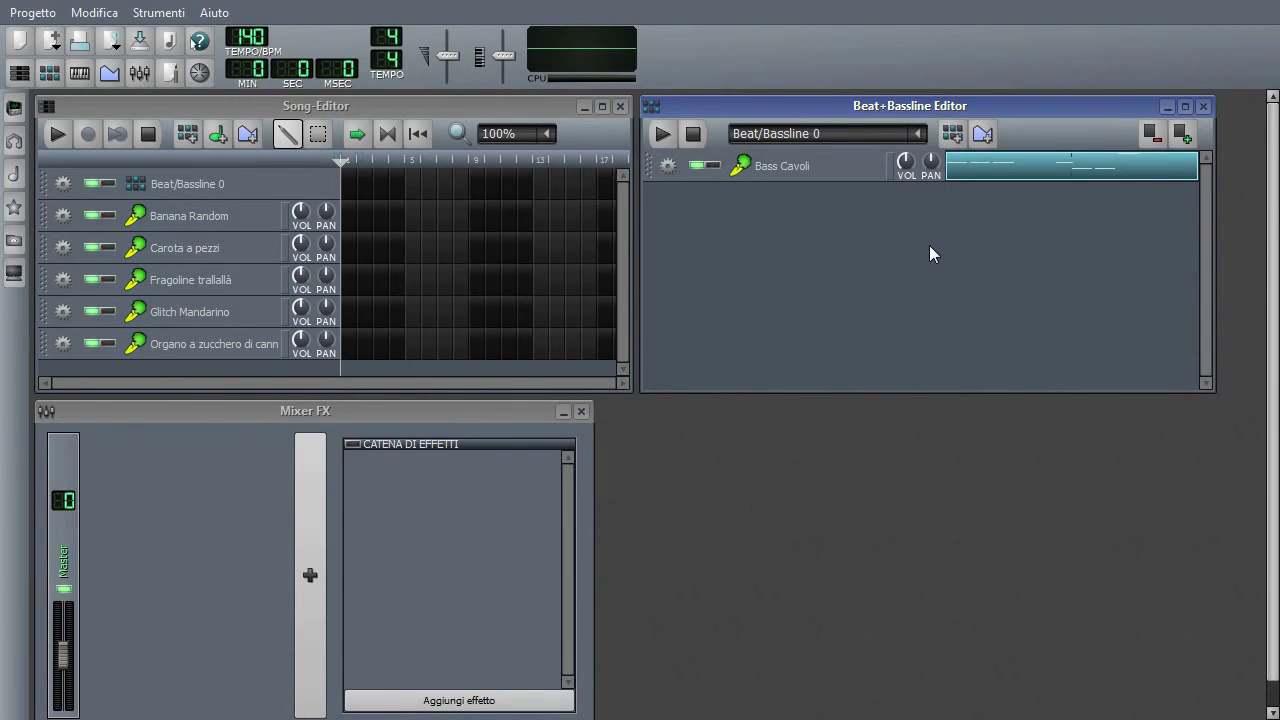
# Step: Adjust the PassaBasso filter frequency in Bass Cavoli's envelope/LFO settings while auditioning notes, and close the instrument
pyautogui.click(800, 167)
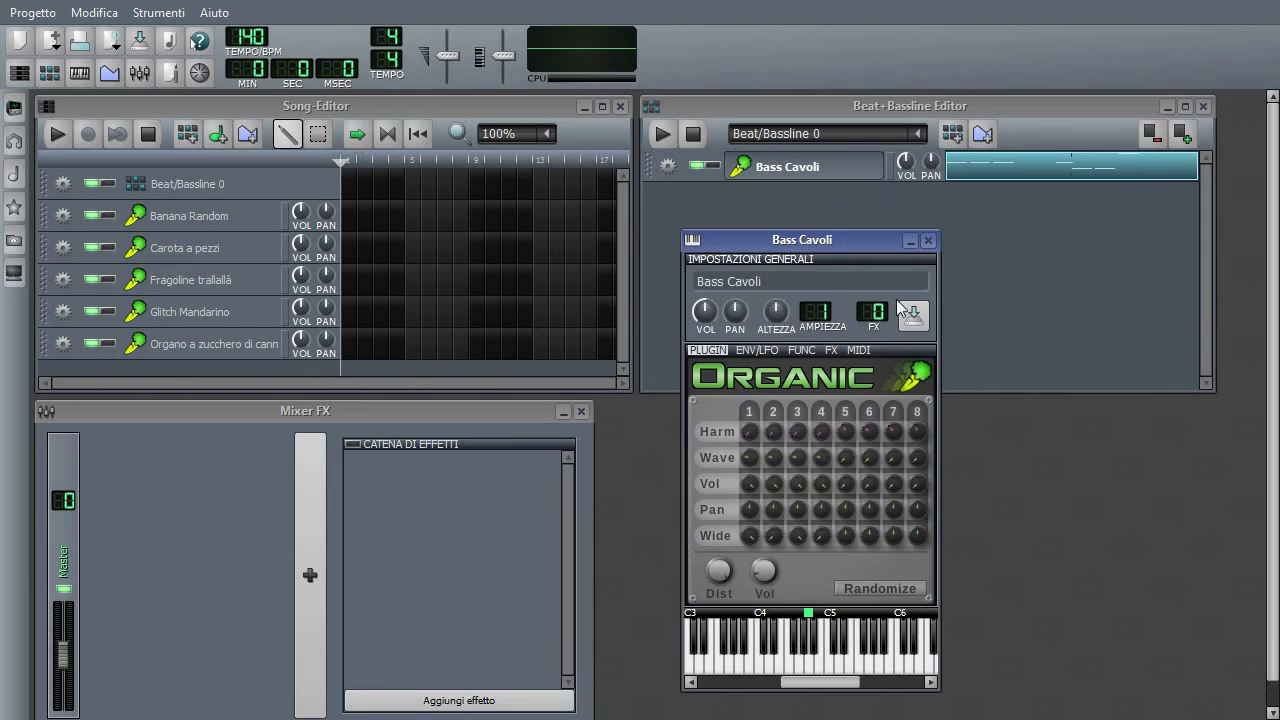
pyautogui.click(757, 350)
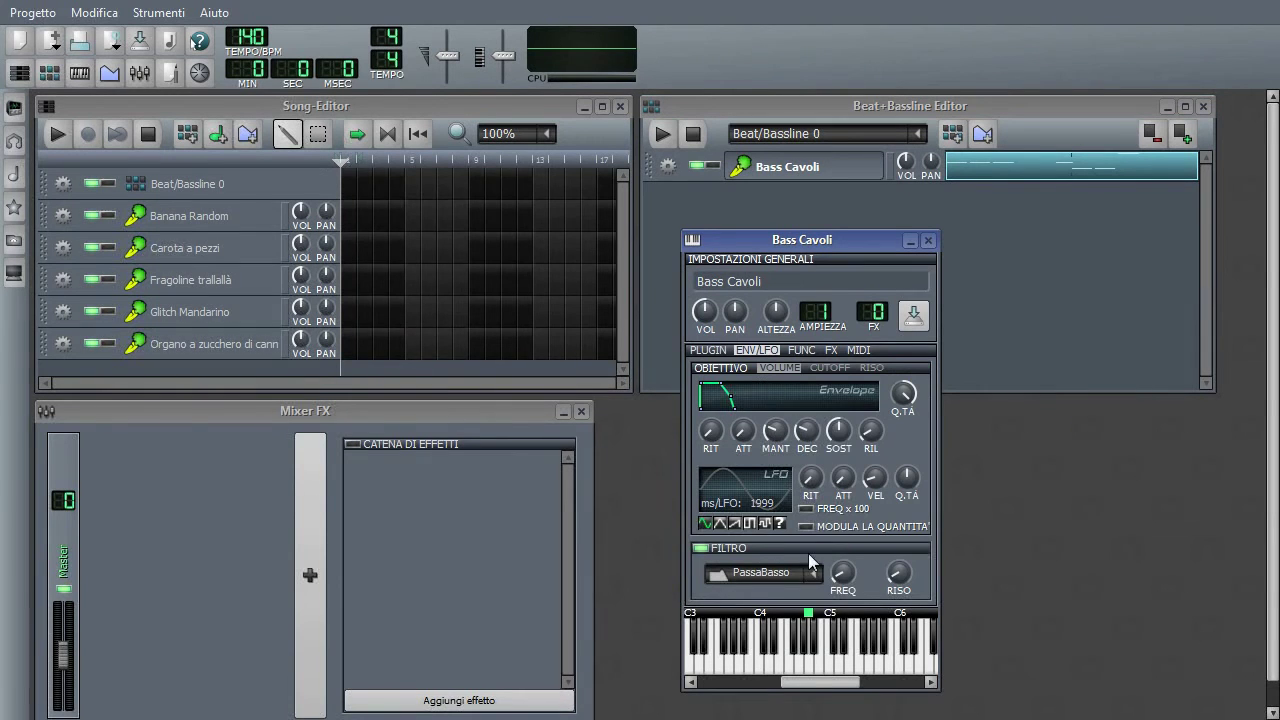
pyautogui.click(727, 546)
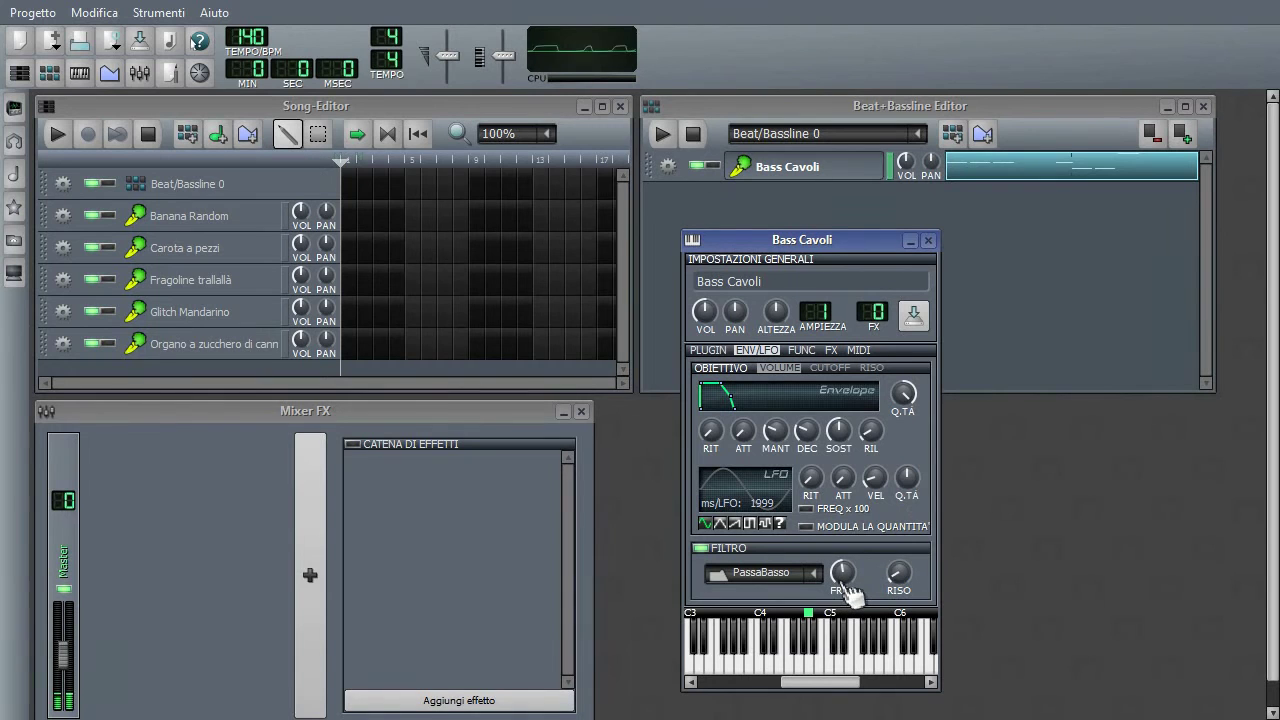
pyautogui.moveTo(848, 590); pyautogui.dragTo(848, 591)
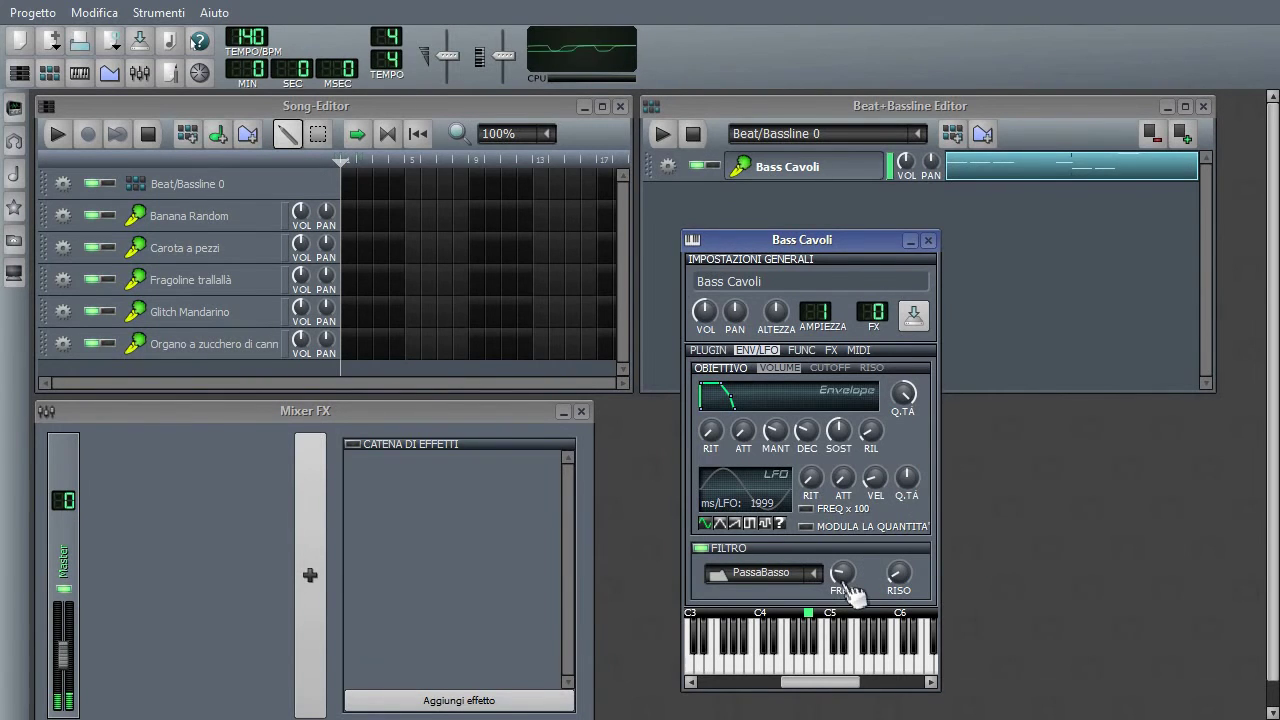
pyautogui.click(734, 670)
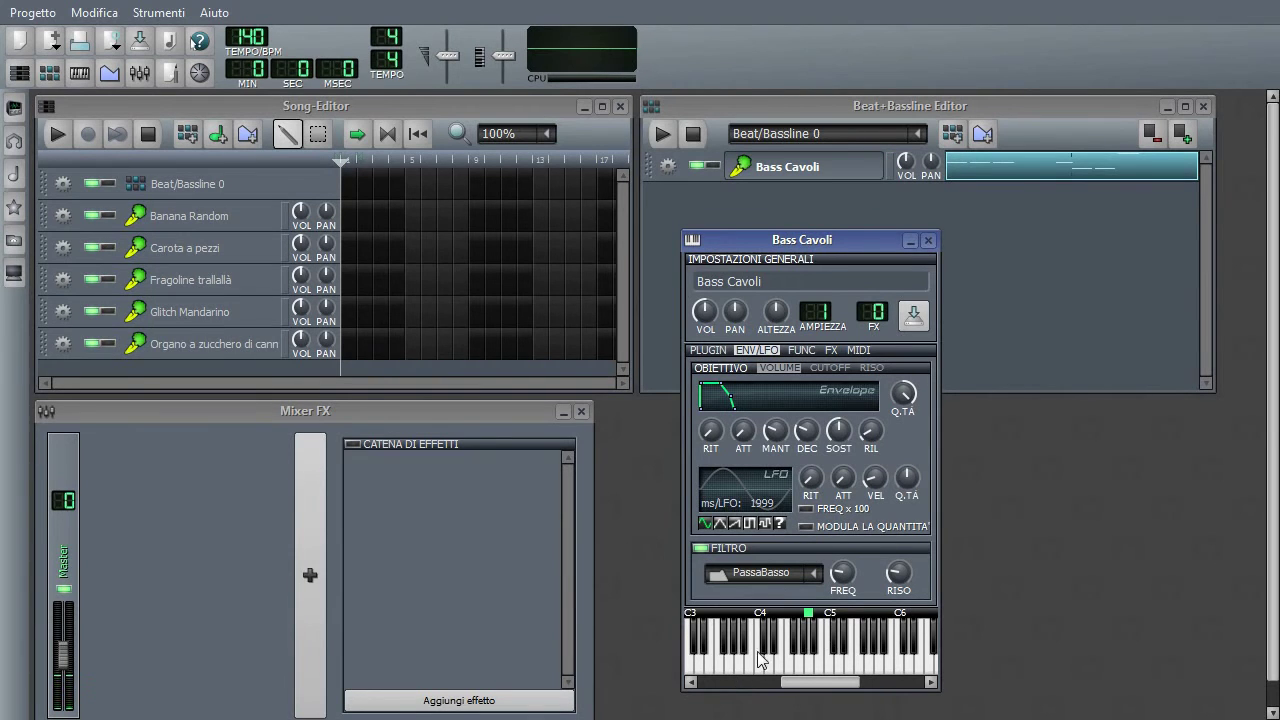
pyautogui.click(928, 240)
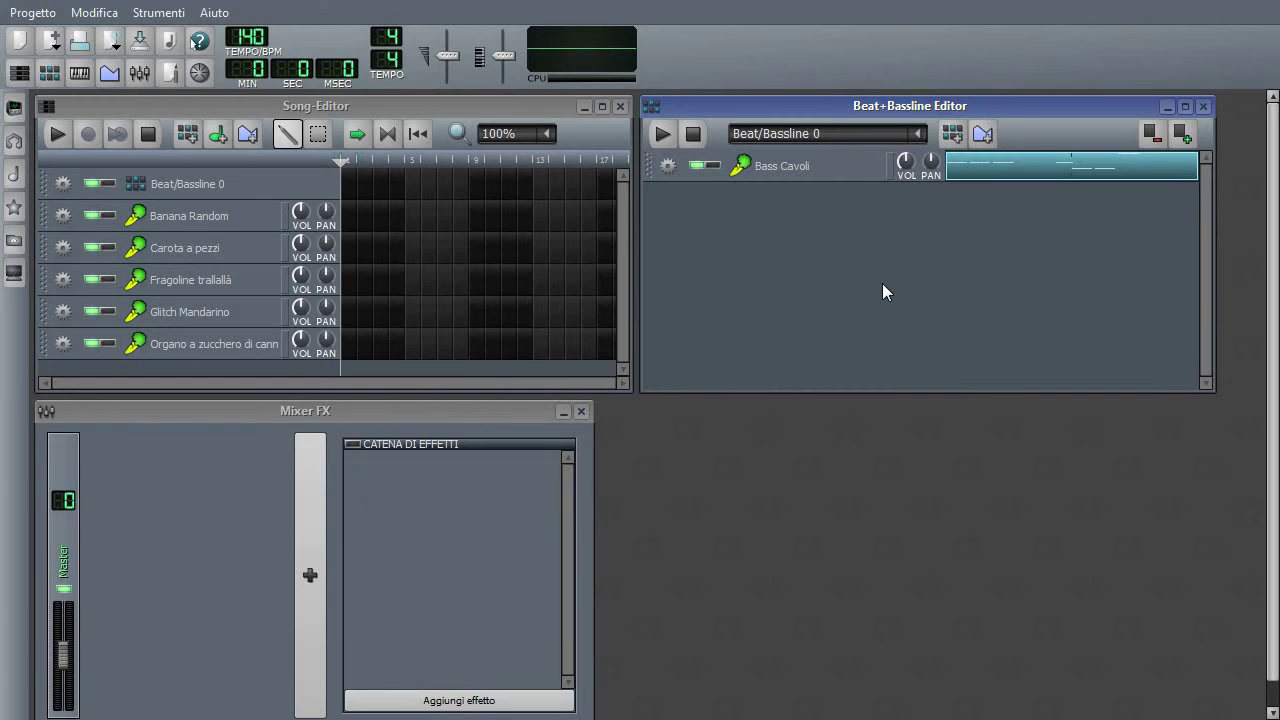
# Step: Open the Banana Random instrument from the Song-Editor and audition a long series of notes across its octaves
pyautogui.click(215, 228)
pyautogui.moveTo(850, 239); pyautogui.dragTo(902, 217)
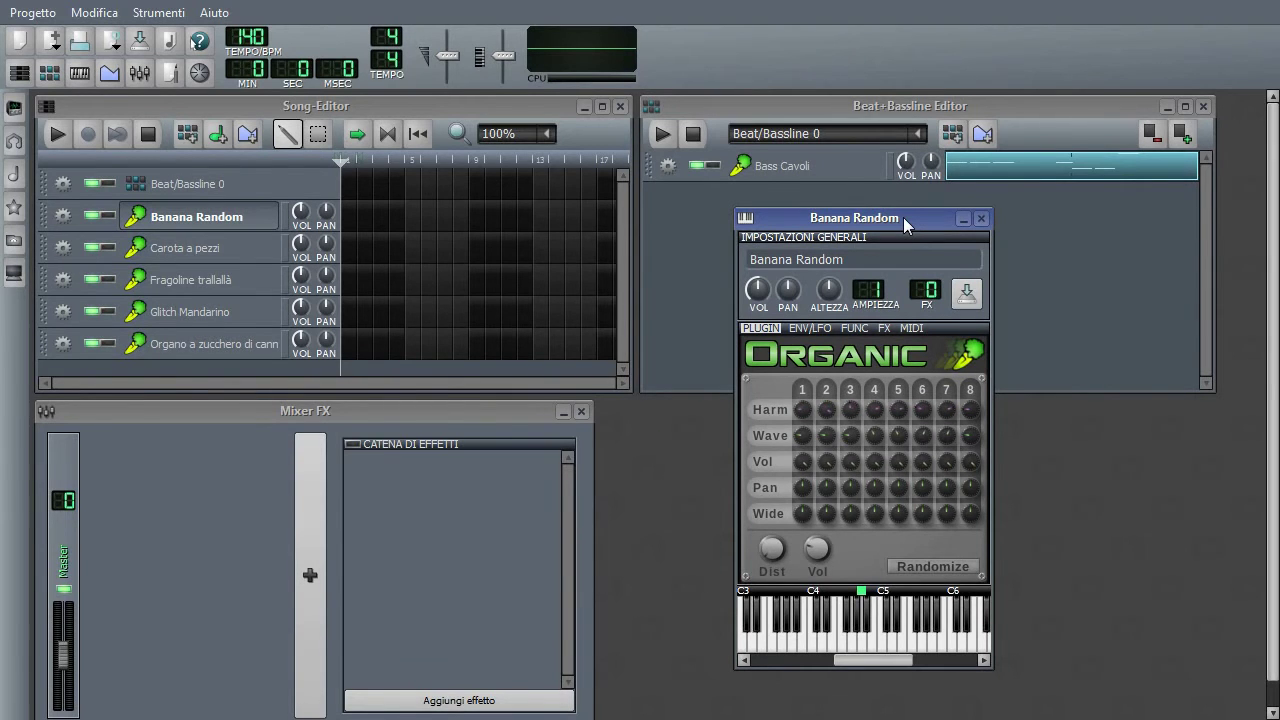
pyautogui.press('e')
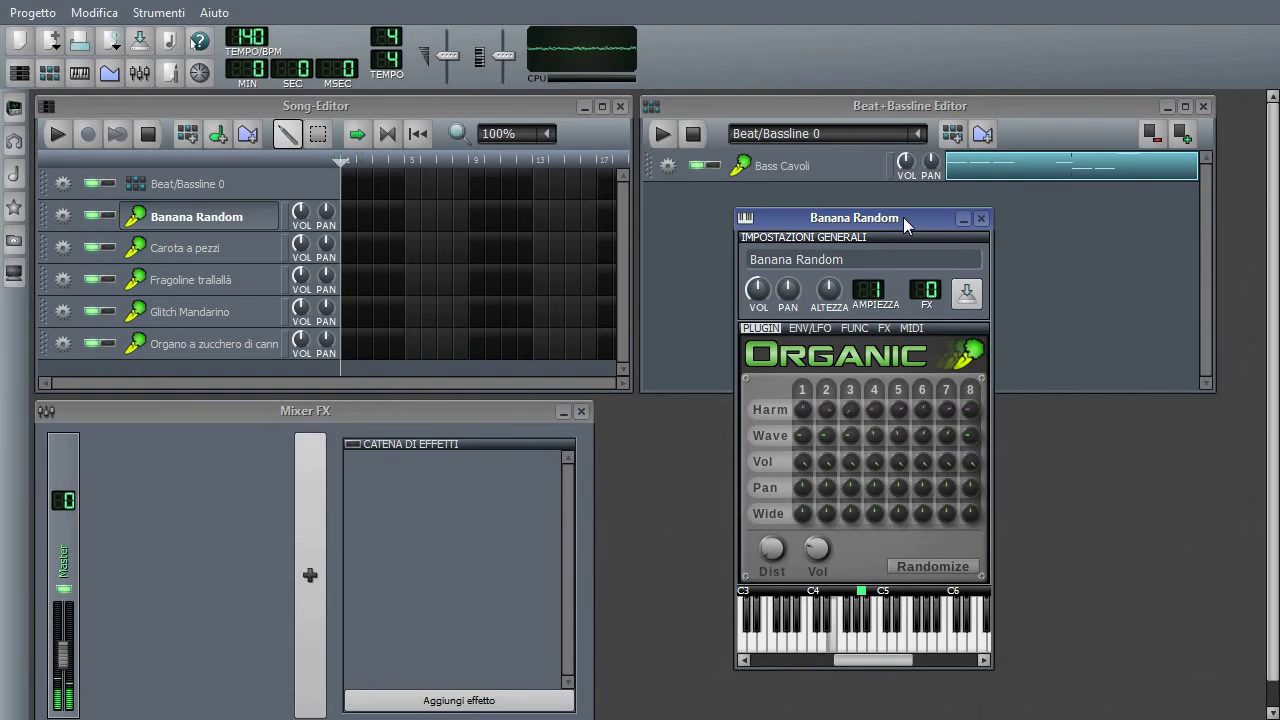
pyautogui.press('q')
pyautogui.press('w')
pyautogui.press('x')
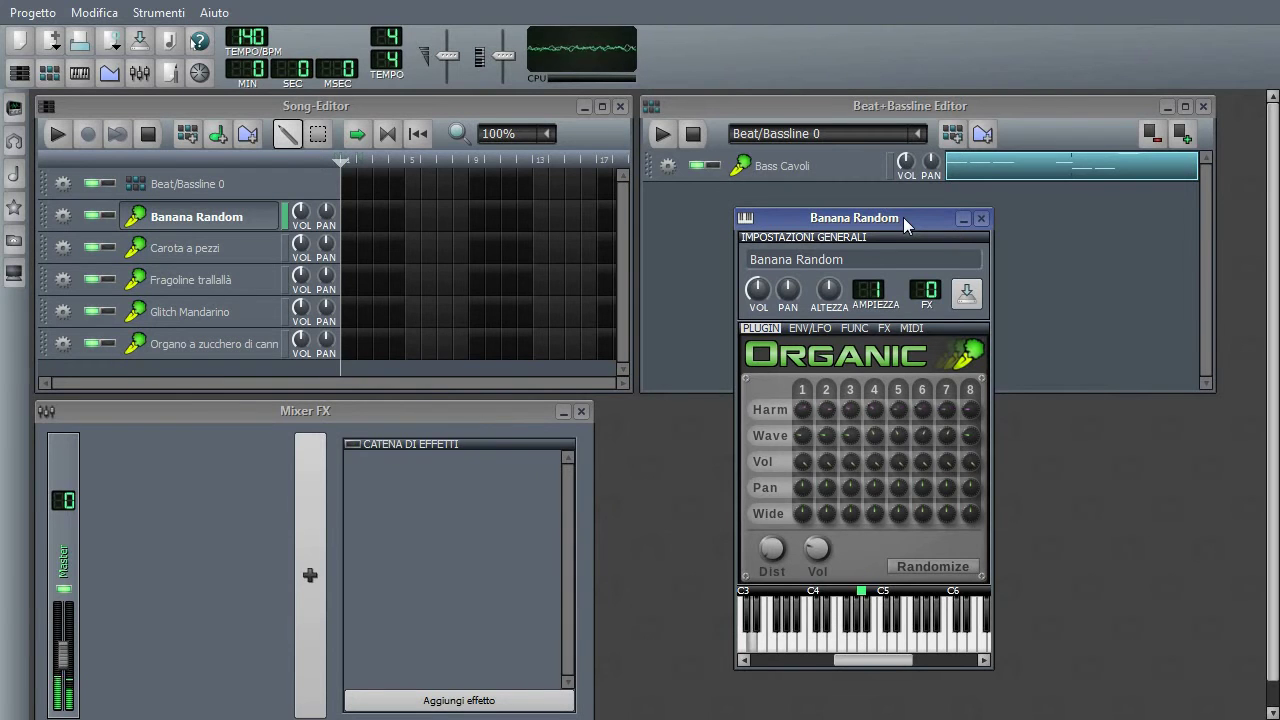
pyautogui.press('v')
pyautogui.press('b')
pyautogui.press('z')
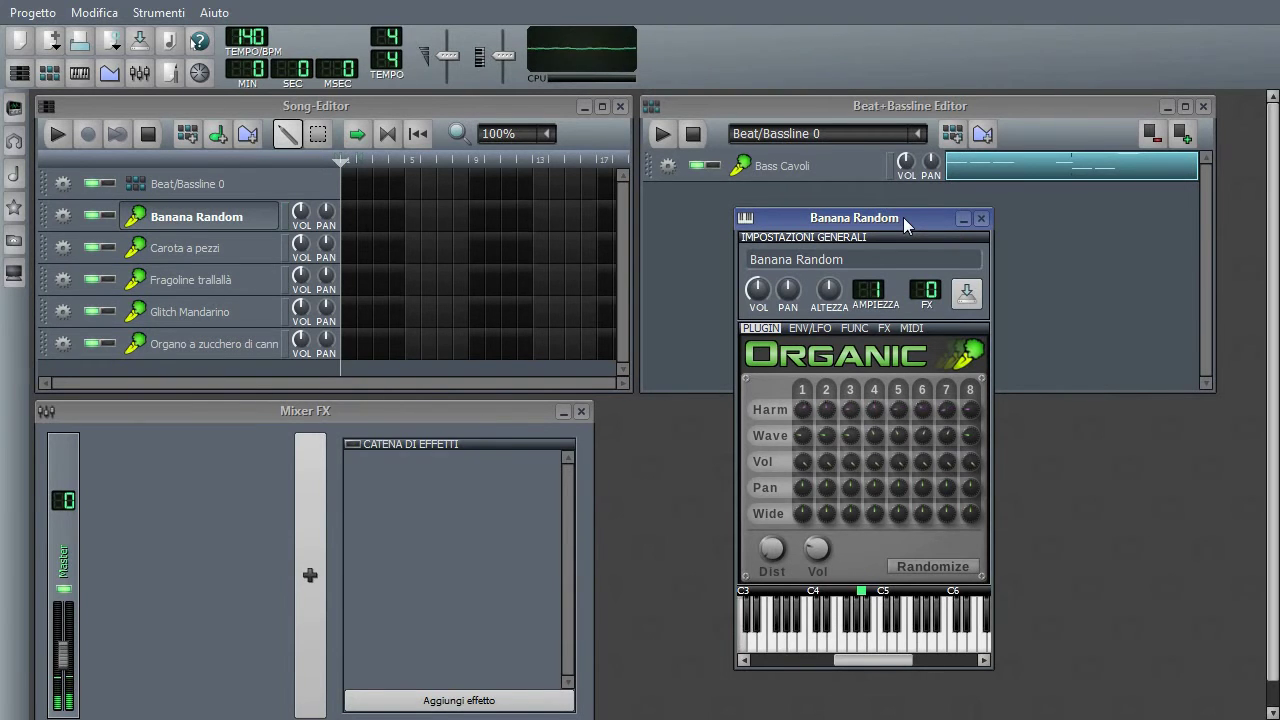
pyautogui.press('x')
pyautogui.press('c')
pyautogui.press('z')
pyautogui.press('x')
pyautogui.press('z')
pyautogui.press('x')
pyautogui.press('x')
pyautogui.press('m')
pyautogui.press('n')
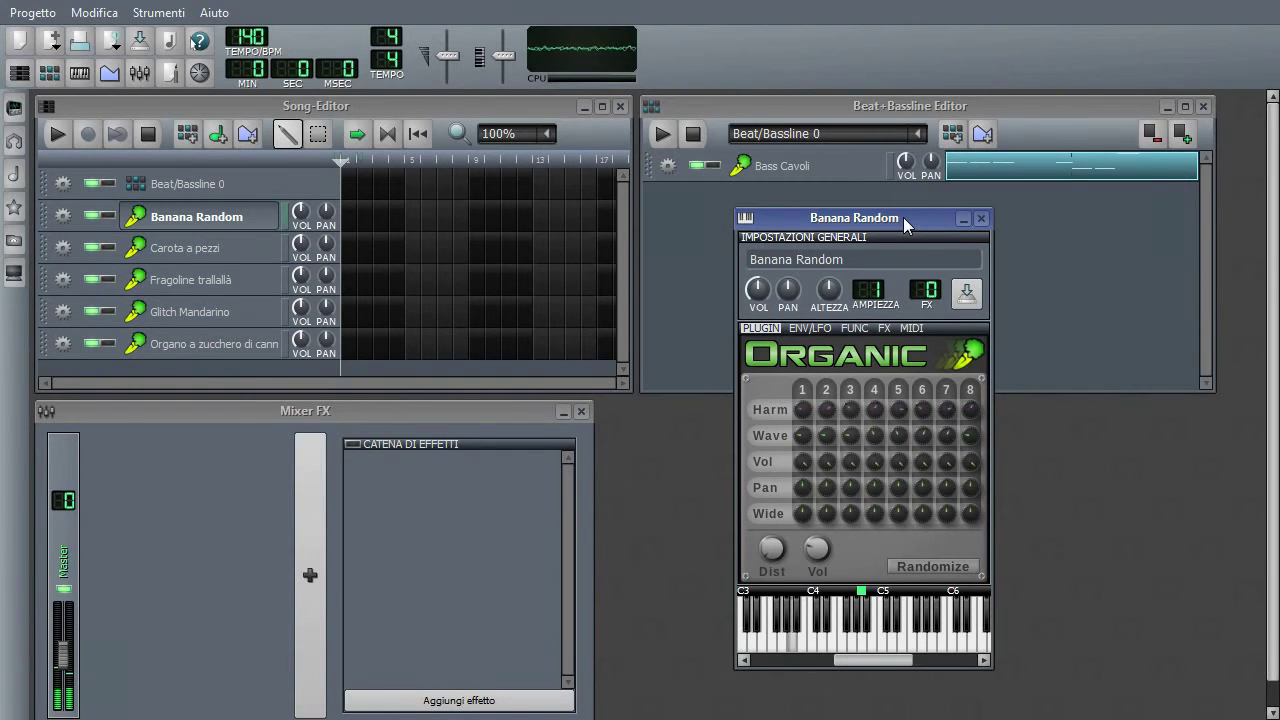
pyautogui.press('v')
pyautogui.press('v')
pyautogui.press('b')
pyautogui.press('n')
pyautogui.press('z')
pyautogui.press('x')
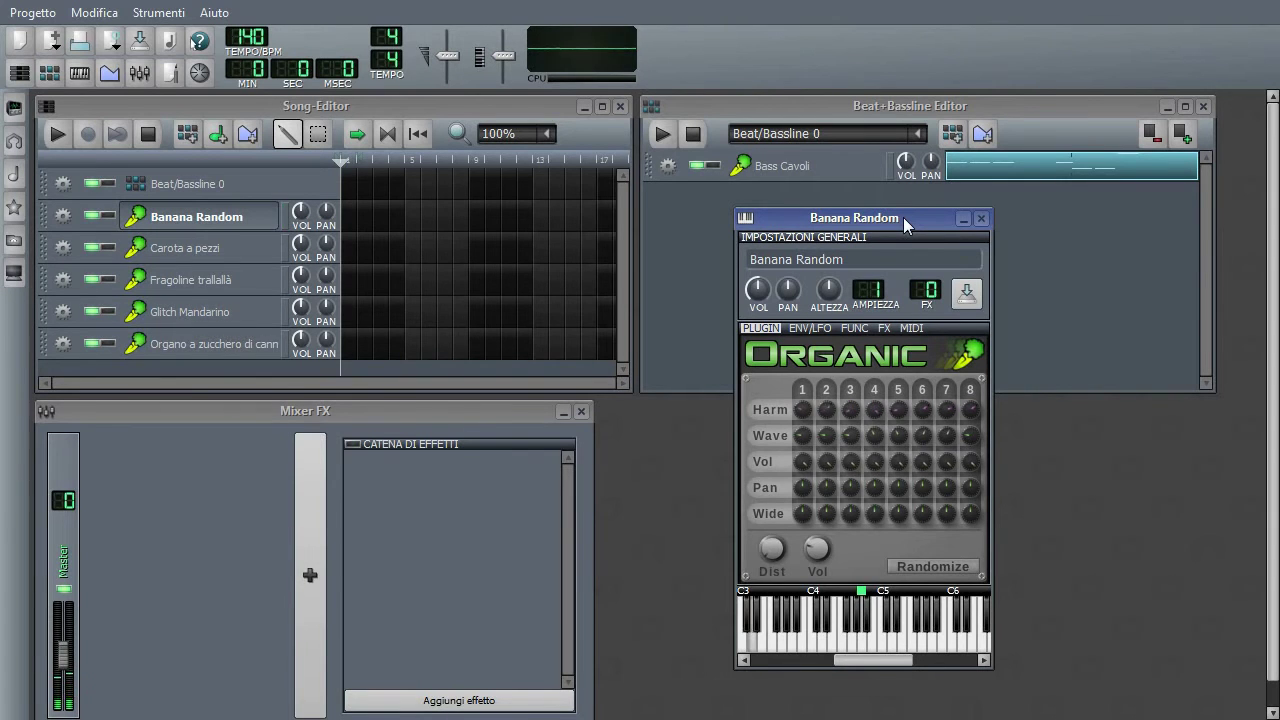
pyautogui.press('.')
pyautogui.press('r')
pyautogui.press('y')
pyautogui.press('i')
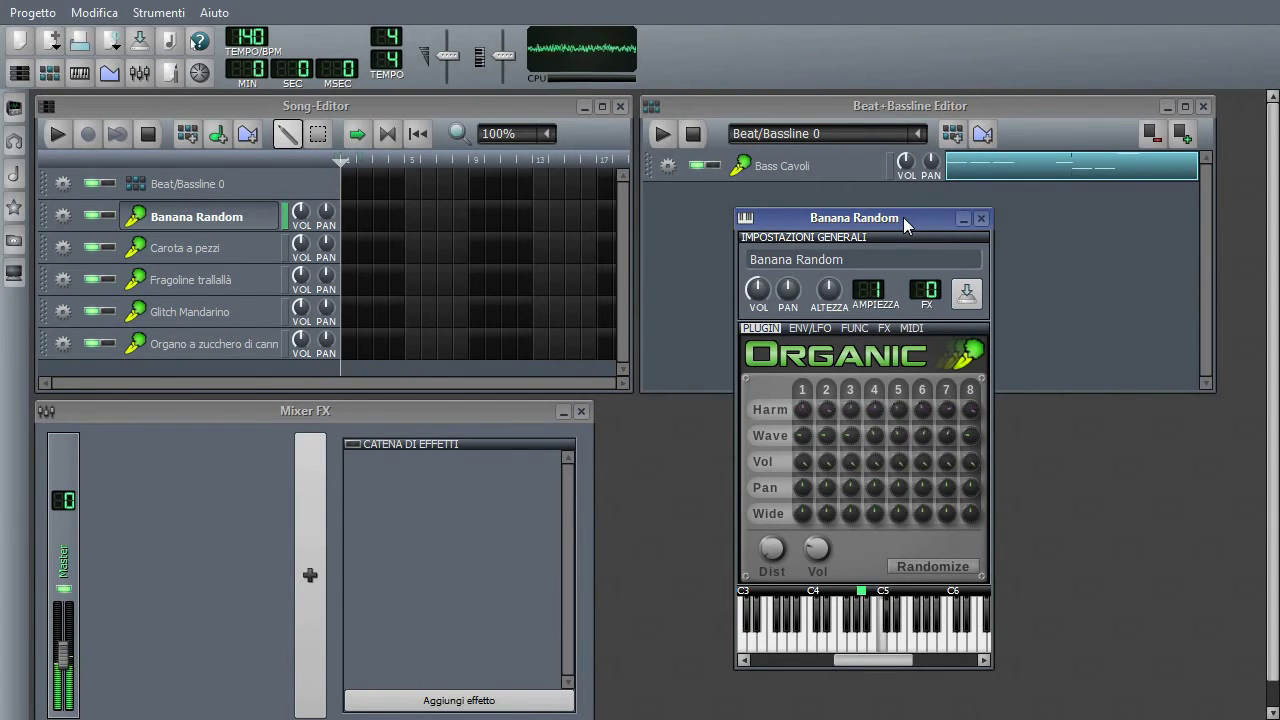
pyautogui.press('u')
pyautogui.press('y')
pyautogui.press('r')
pyautogui.press('t')
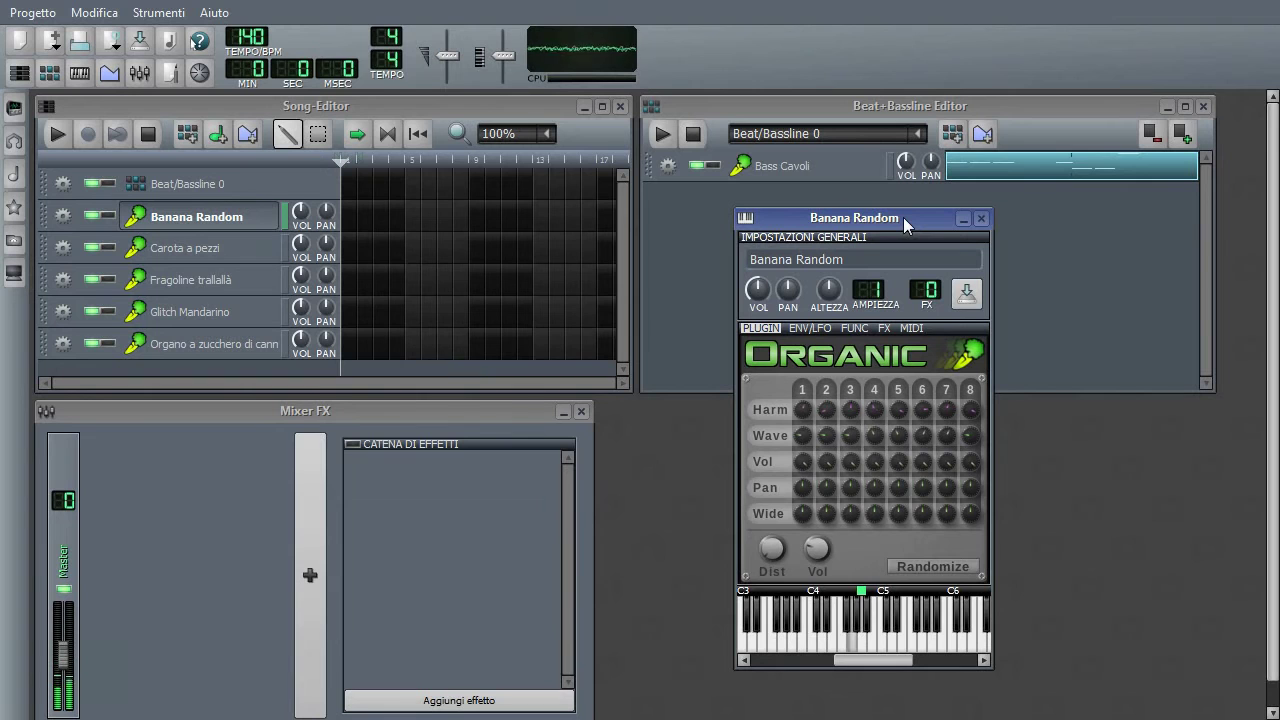
pyautogui.press('q')
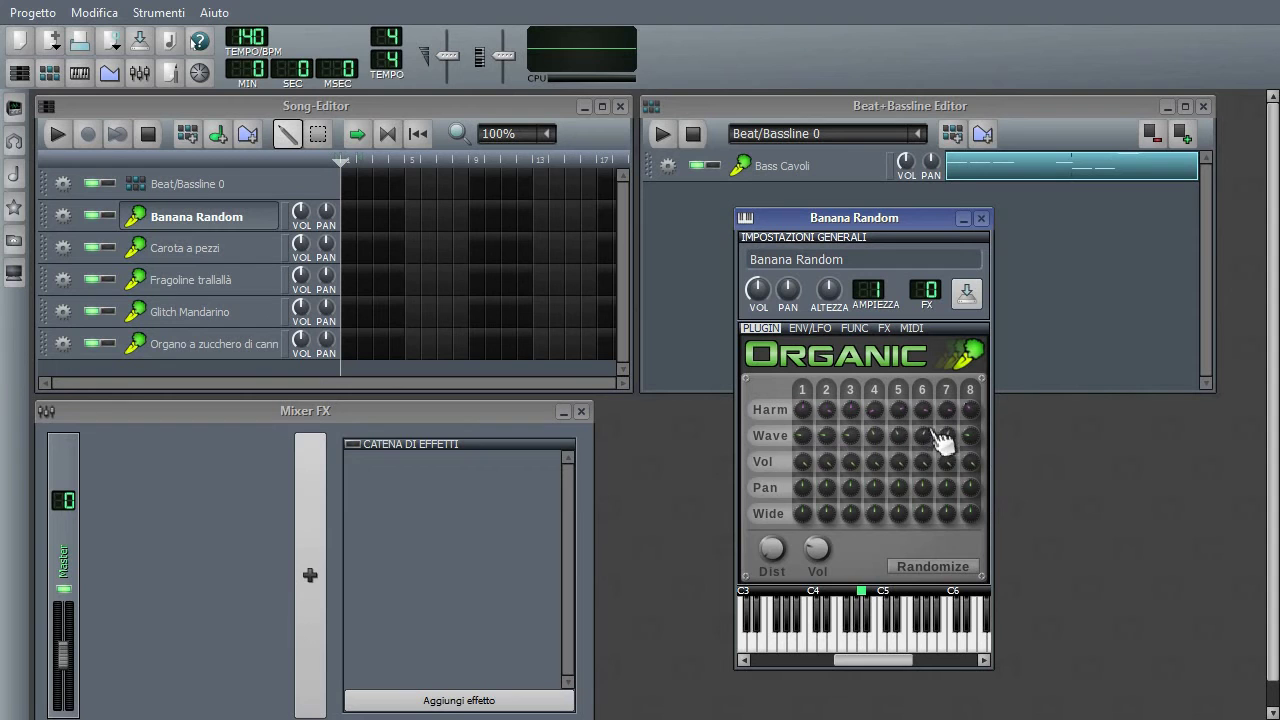
# Step: Inspect the controller connection of Banana Random's oscillator 8 harmonic and the settings of LFO Controller 1, closing all their windows
pyautogui.rightClick(980, 425)
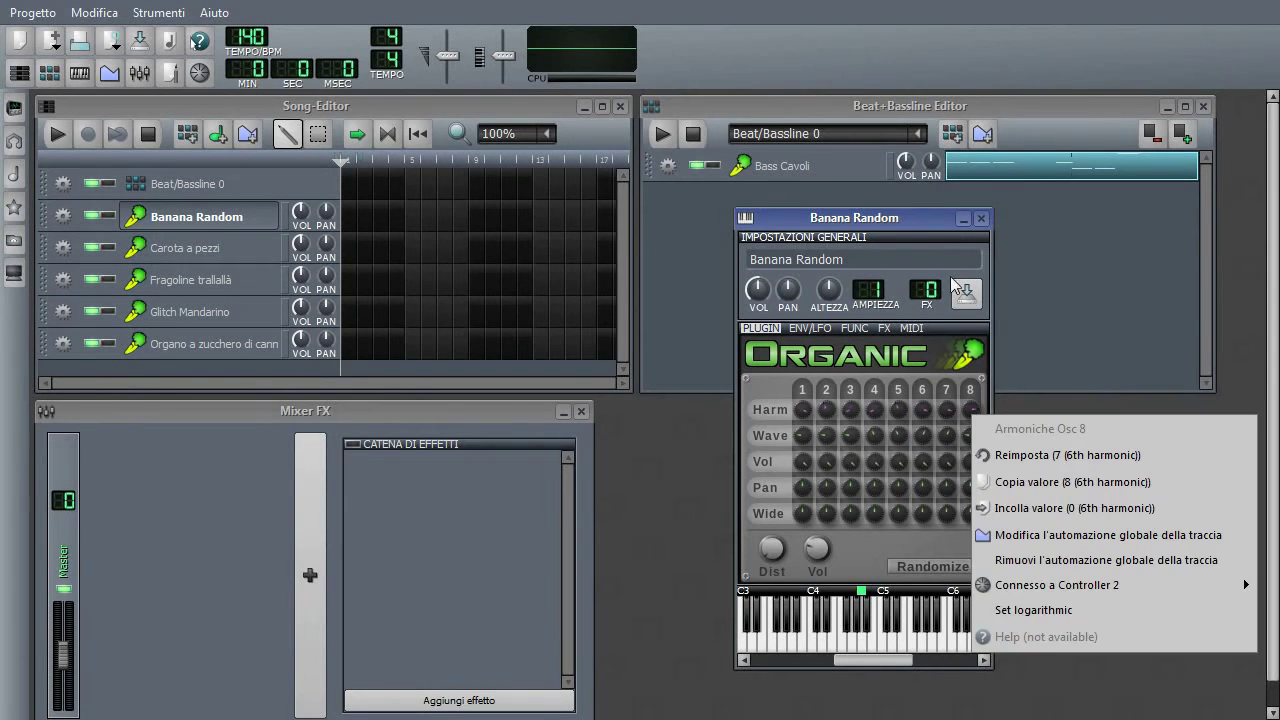
pyautogui.click(927, 228)
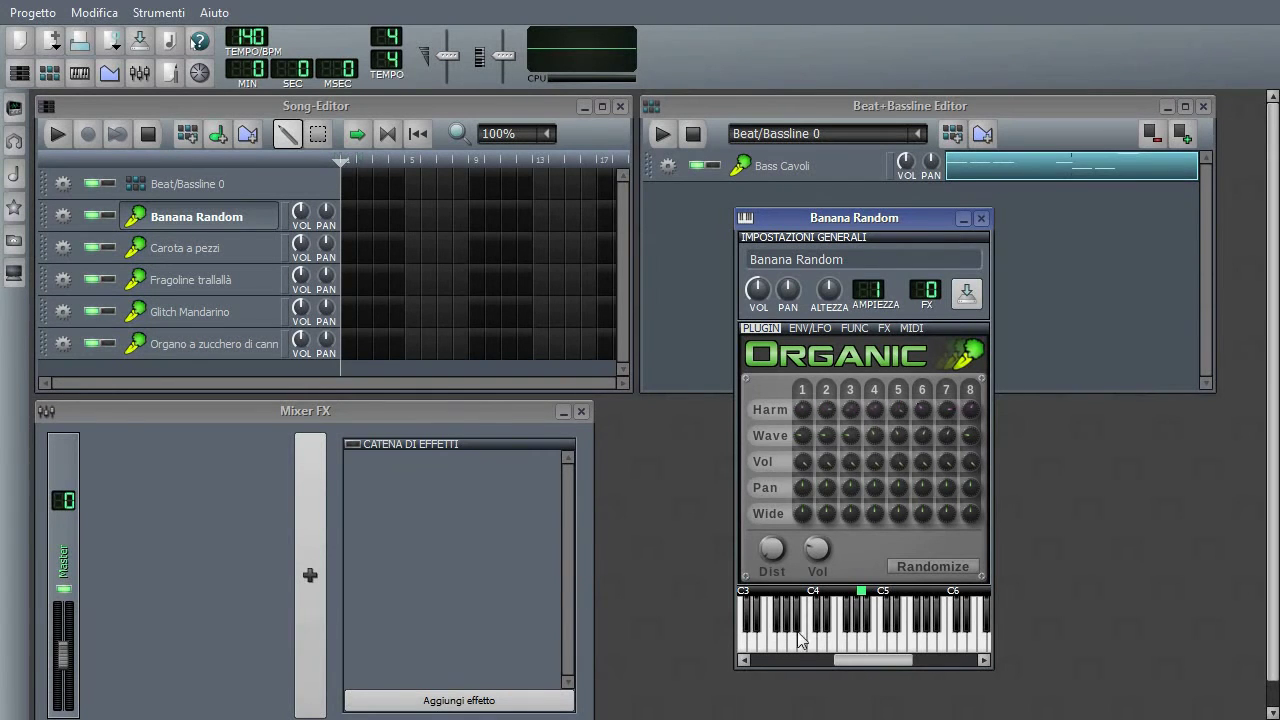
pyautogui.click(199, 72)
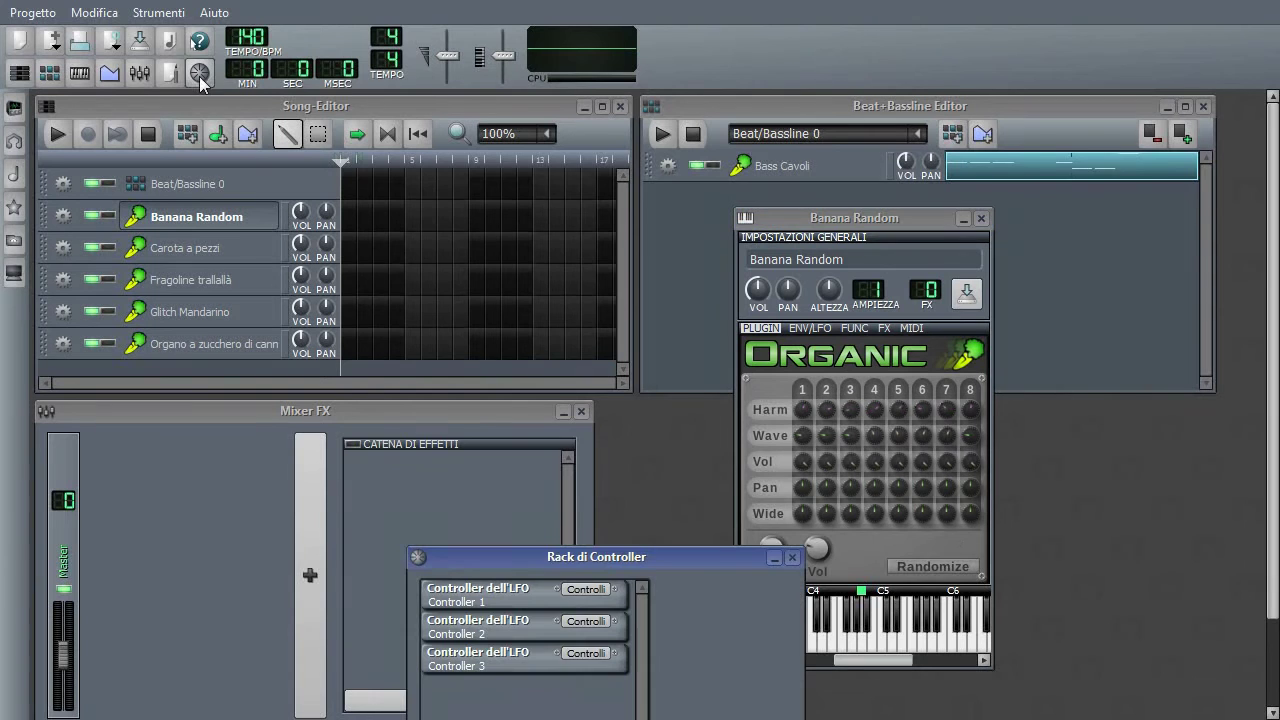
pyautogui.moveTo(565, 554); pyautogui.dragTo(551, 453)
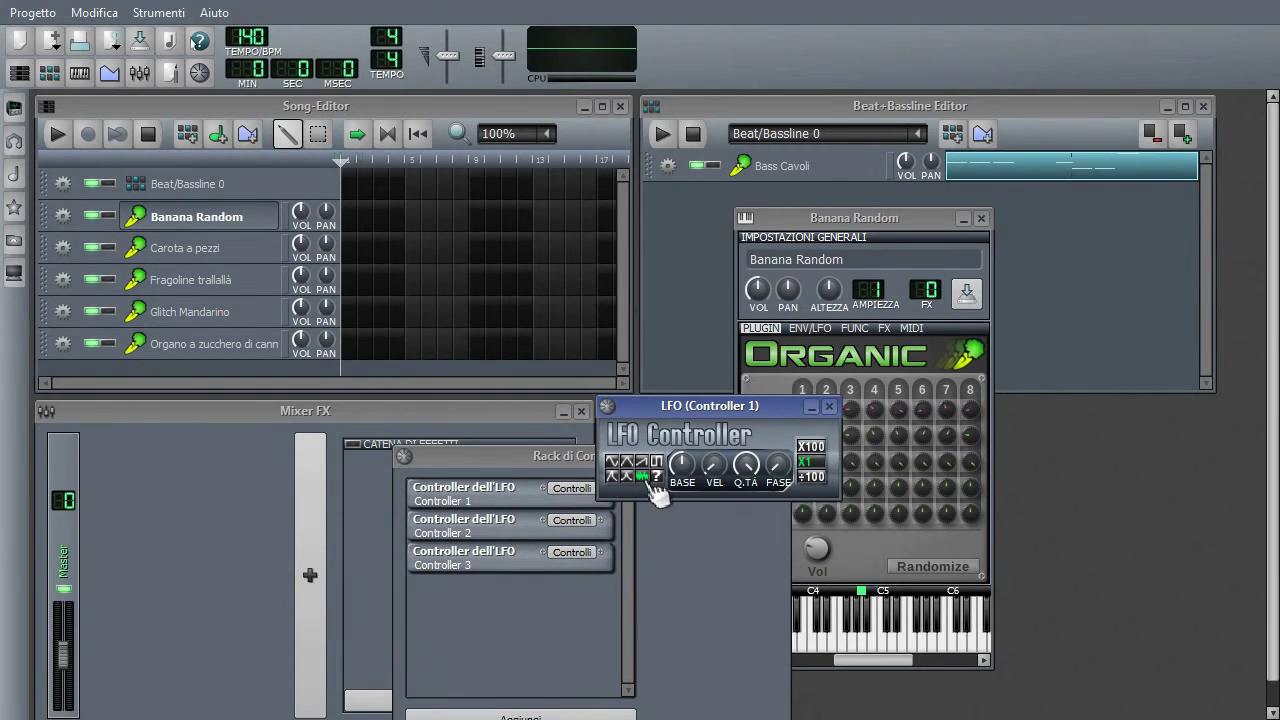
pyautogui.click(829, 406)
pyautogui.click(784, 454)
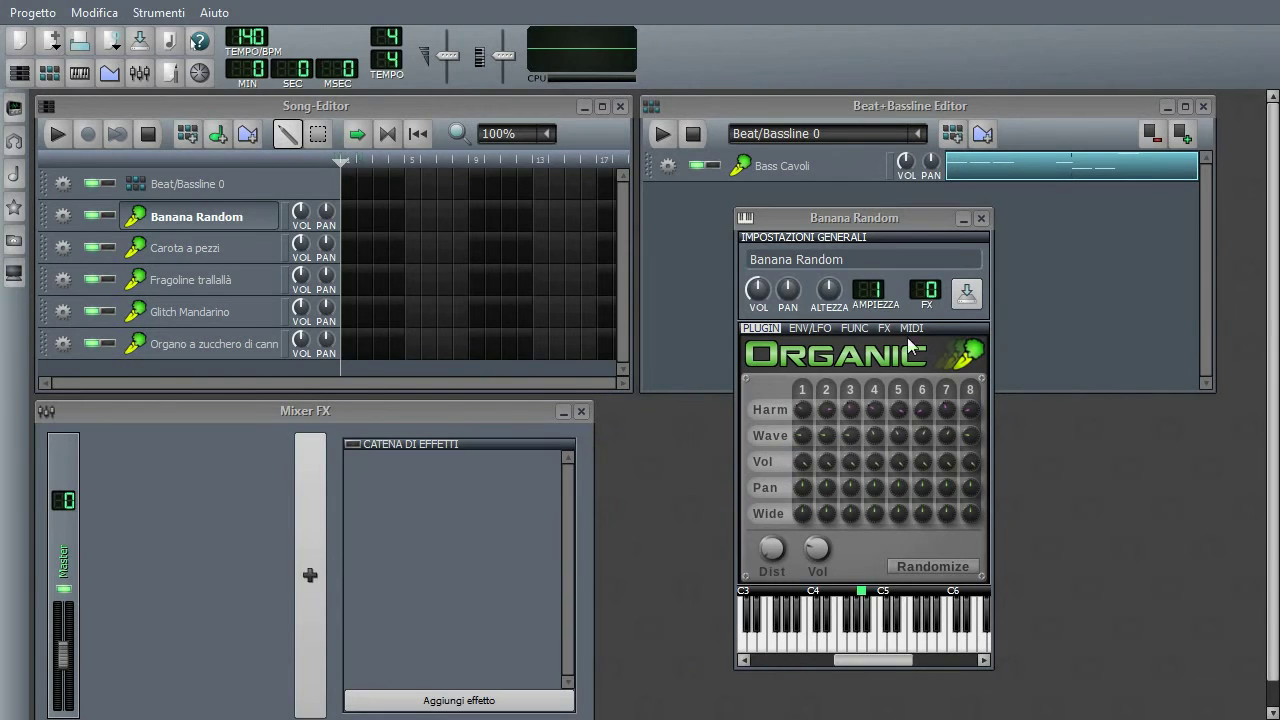
pyautogui.click(983, 220)
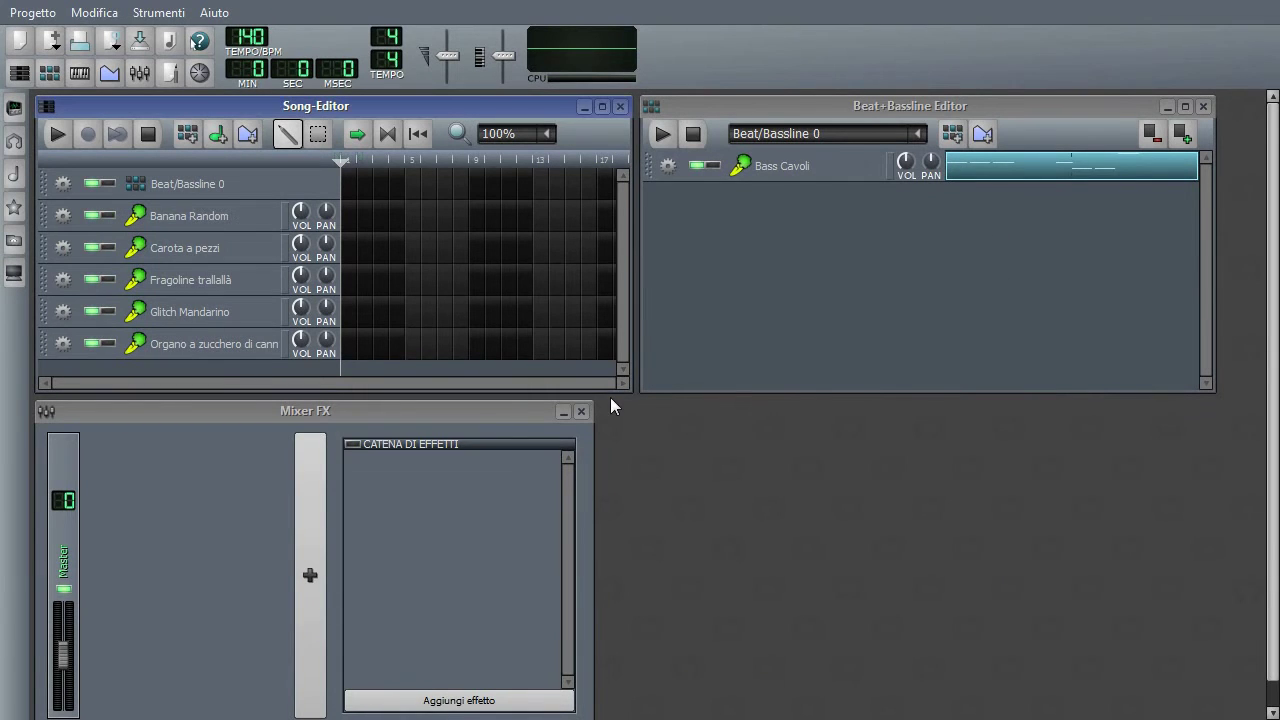
# Step: Open the Carota a pezzi instrument from the Song-Editor, audition a few notes on it, and close its window
pyautogui.click(210, 247)
pyautogui.moveTo(893, 225); pyautogui.dragTo(856, 207)
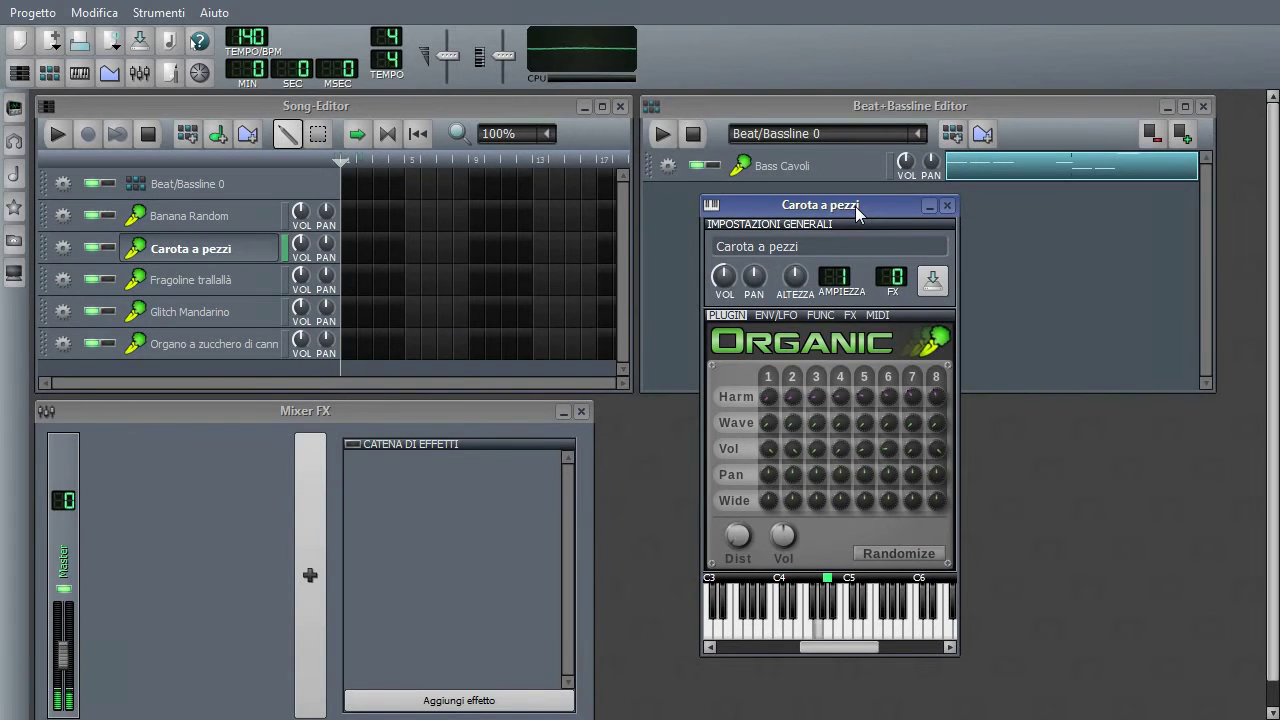
pyautogui.press('w')
pyautogui.press('q')
pyautogui.moveTo(898, 202); pyautogui.dragTo(840, 192)
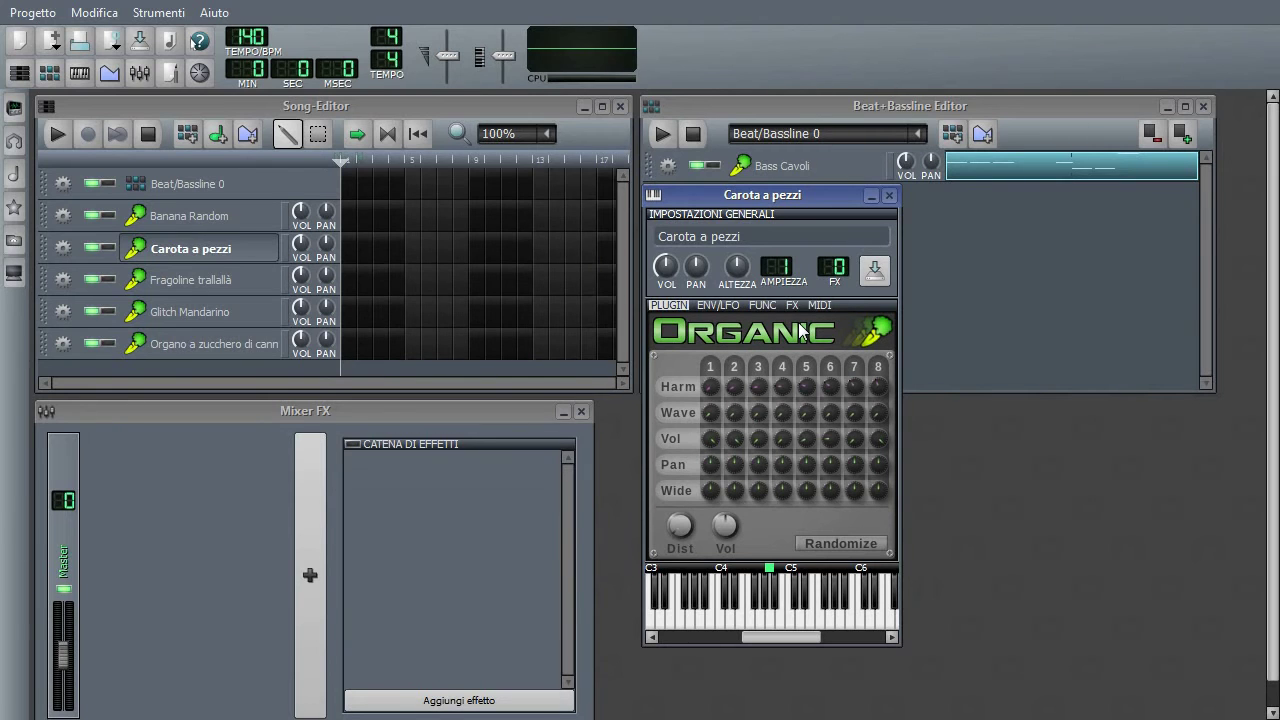
pyautogui.click(888, 196)
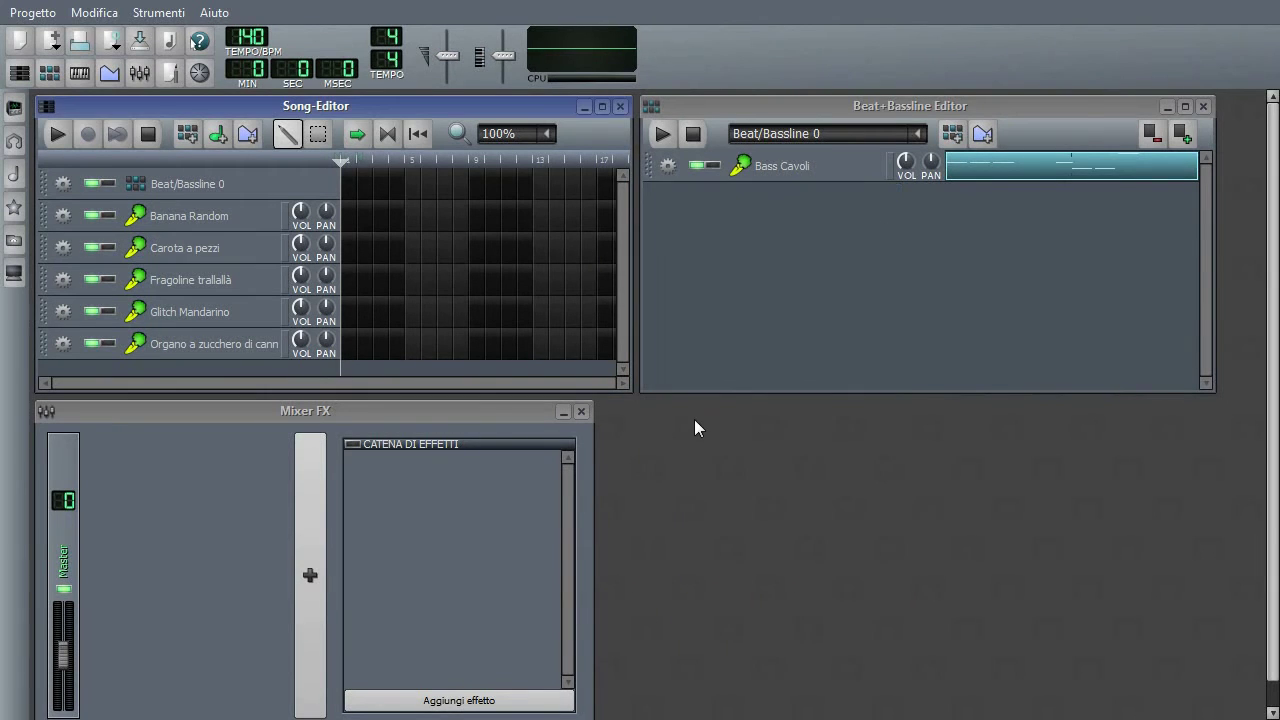
# Step: Open the Fragoline trallallà instrument from the Song-Editor, audition it with repeated notes, and close its window
pyautogui.click(250, 282)
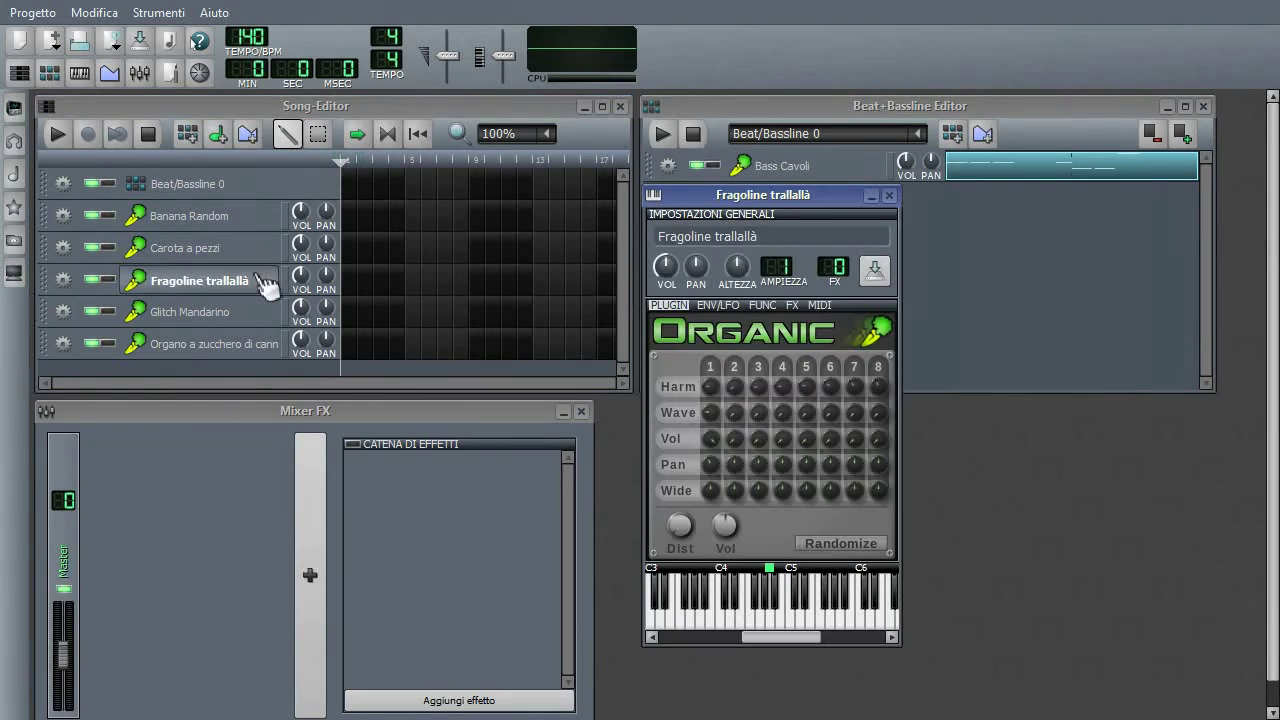
pyautogui.moveTo(733, 197); pyautogui.dragTo(763, 228)
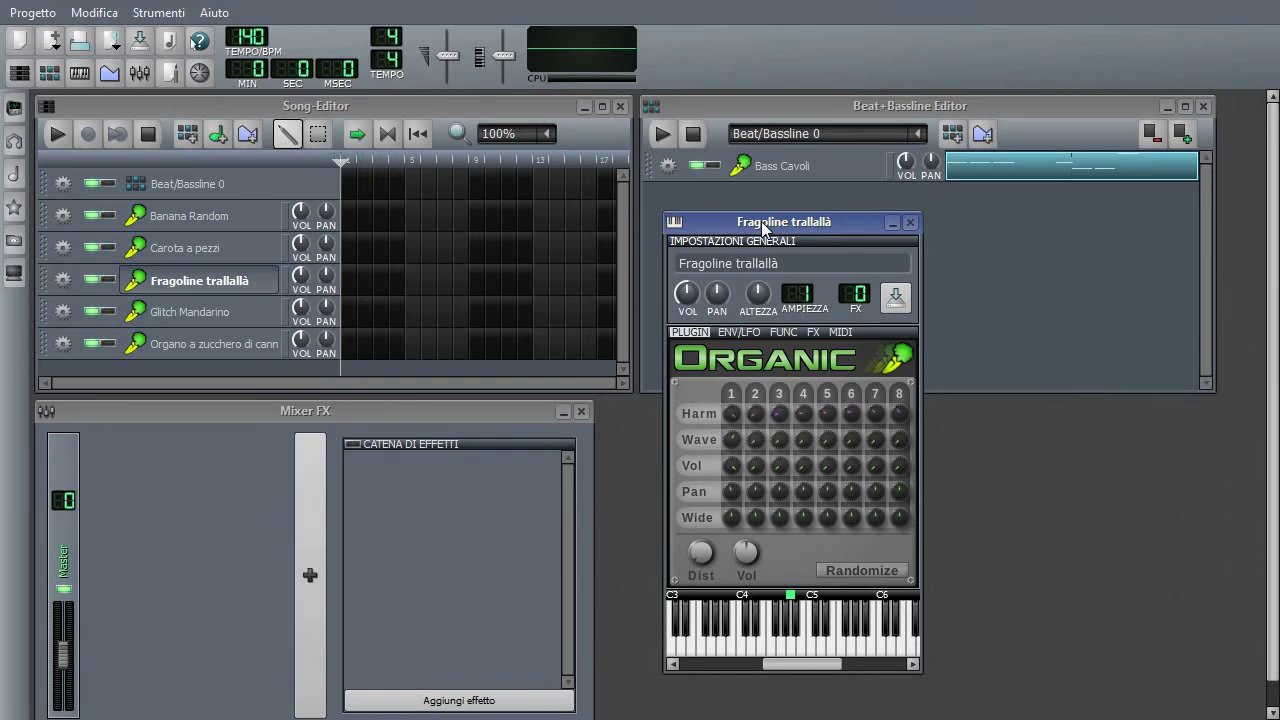
pyautogui.press('w')
pyautogui.press('w')
pyautogui.click(210, 288)
# Step: Open the Glitch Mandarino instrument from the Song-Editor and audition a series of notes on it
pyautogui.click(229, 318)
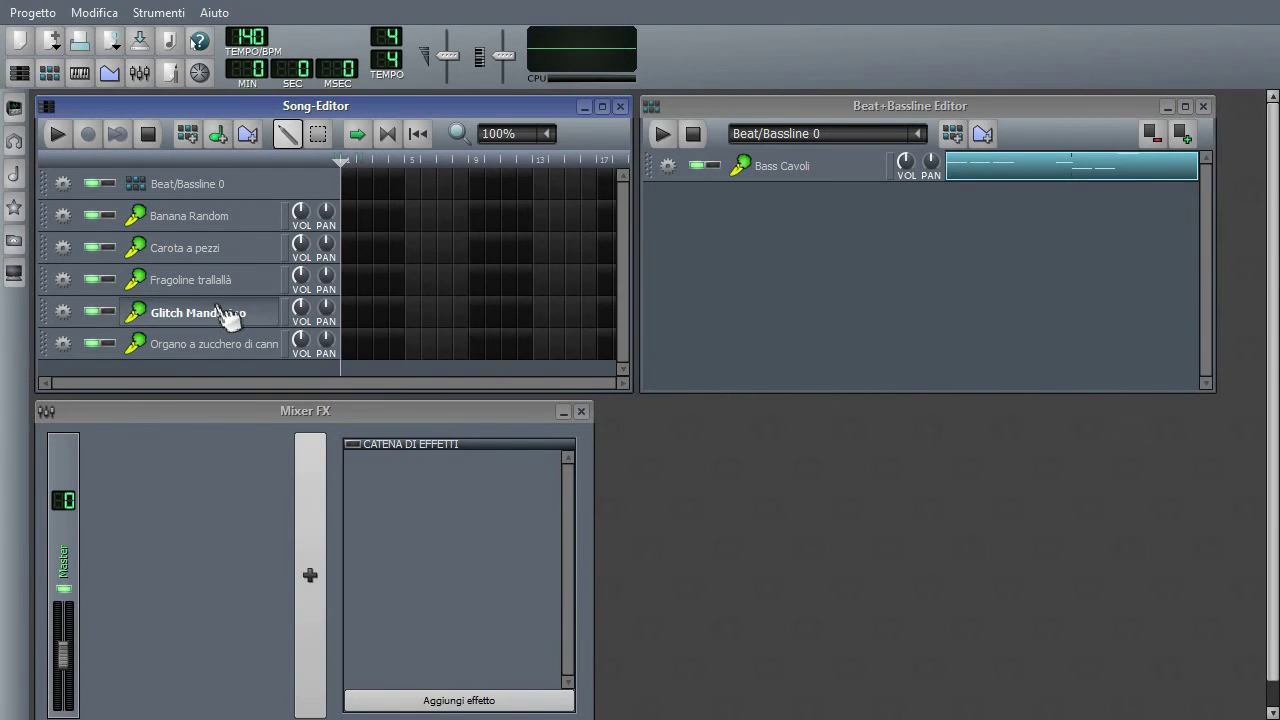
pyautogui.press('u')
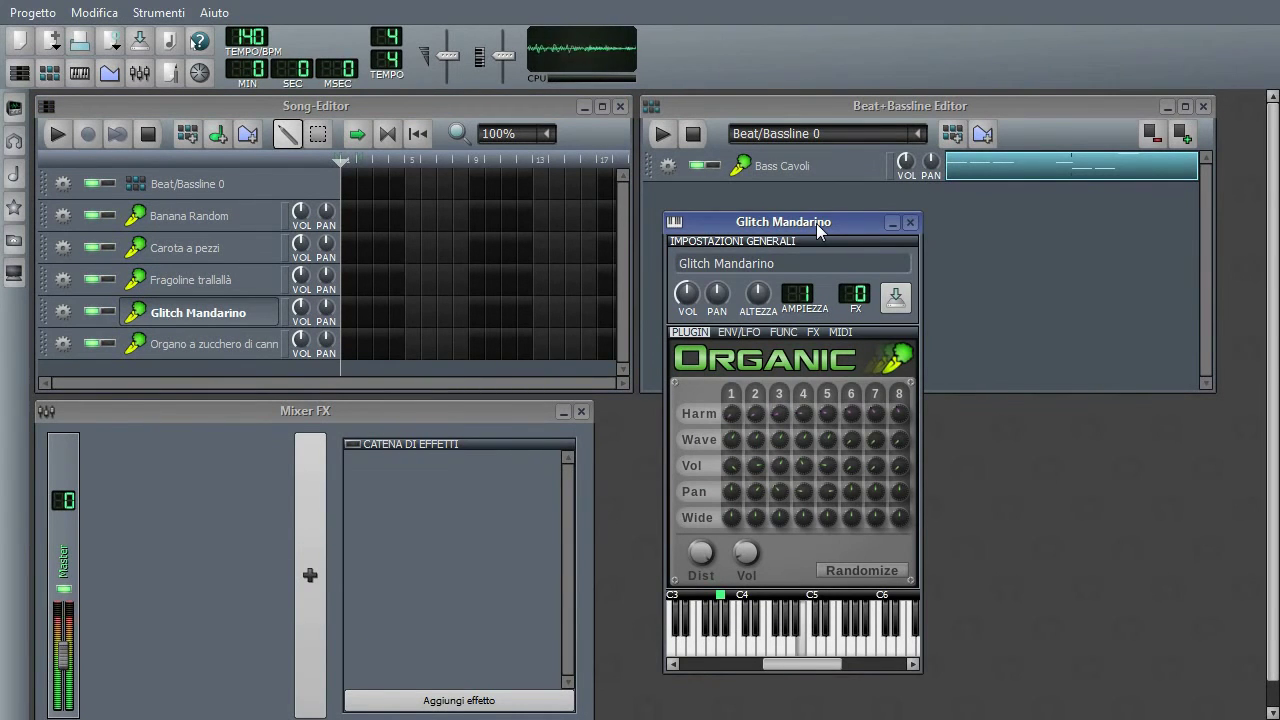
pyautogui.press('t')
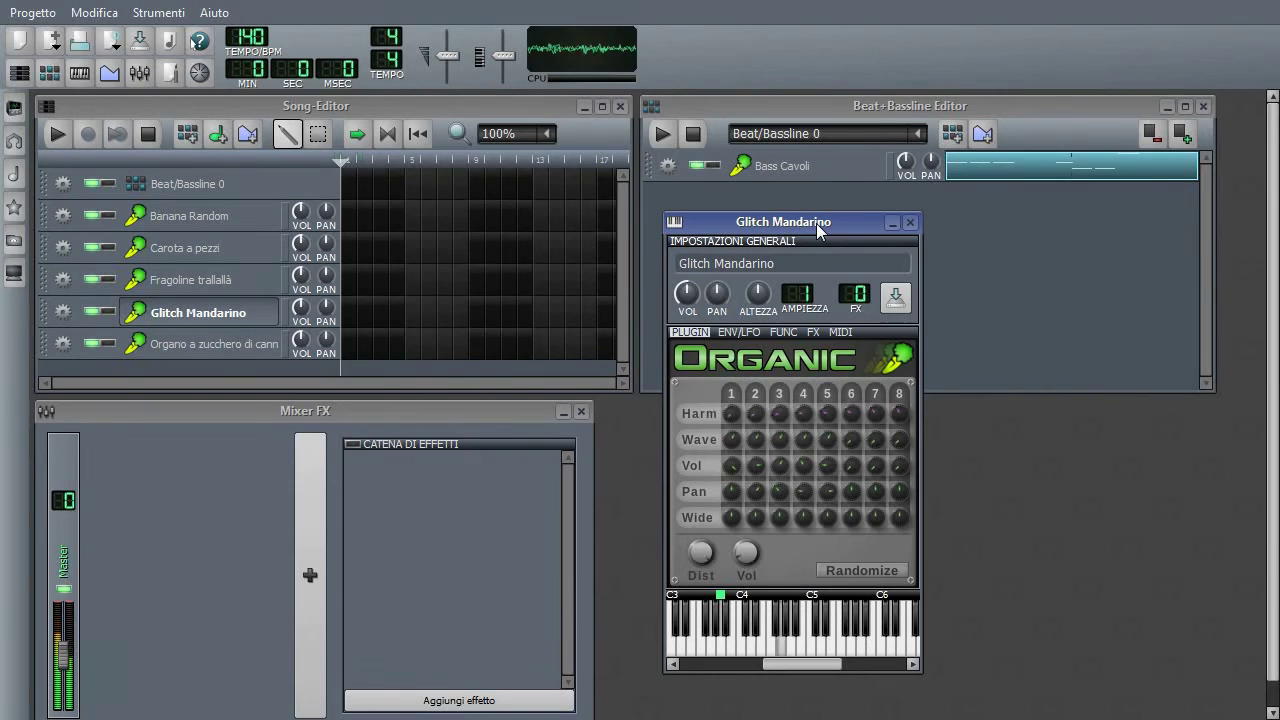
pyautogui.press('e')
pyautogui.press('q')
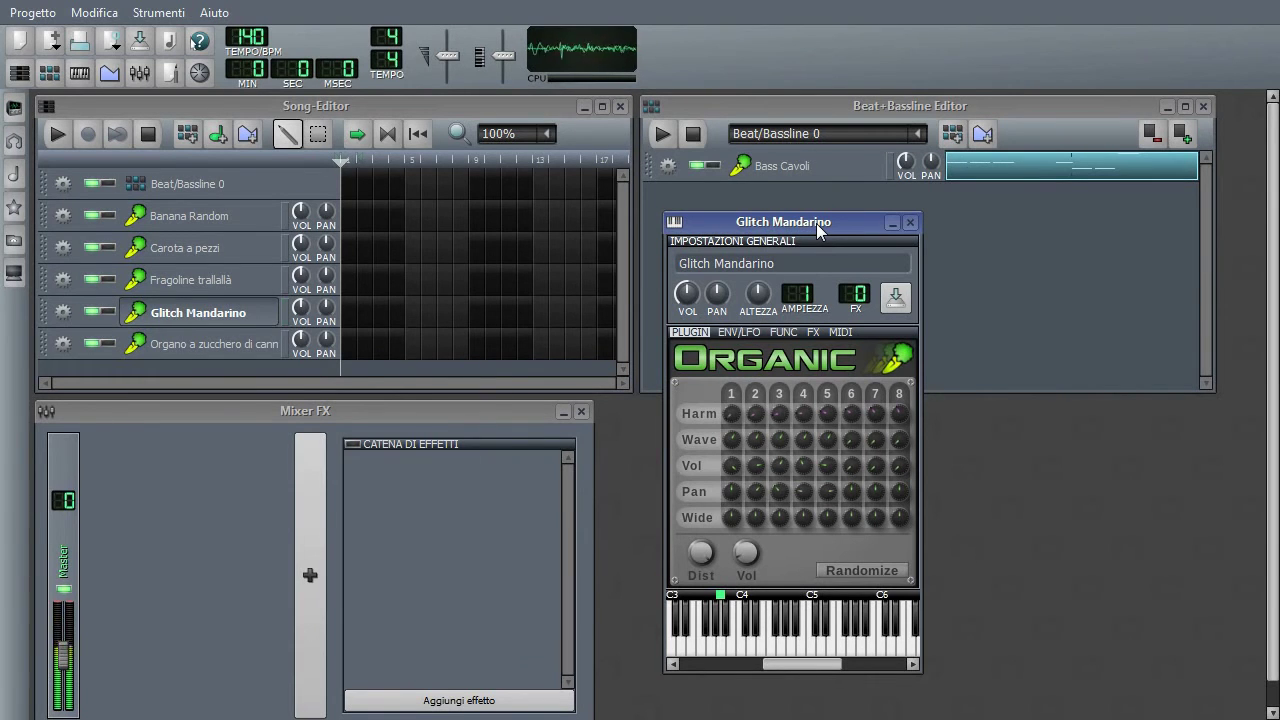
pyautogui.press('x')
pyautogui.press('b')
pyautogui.press('o')
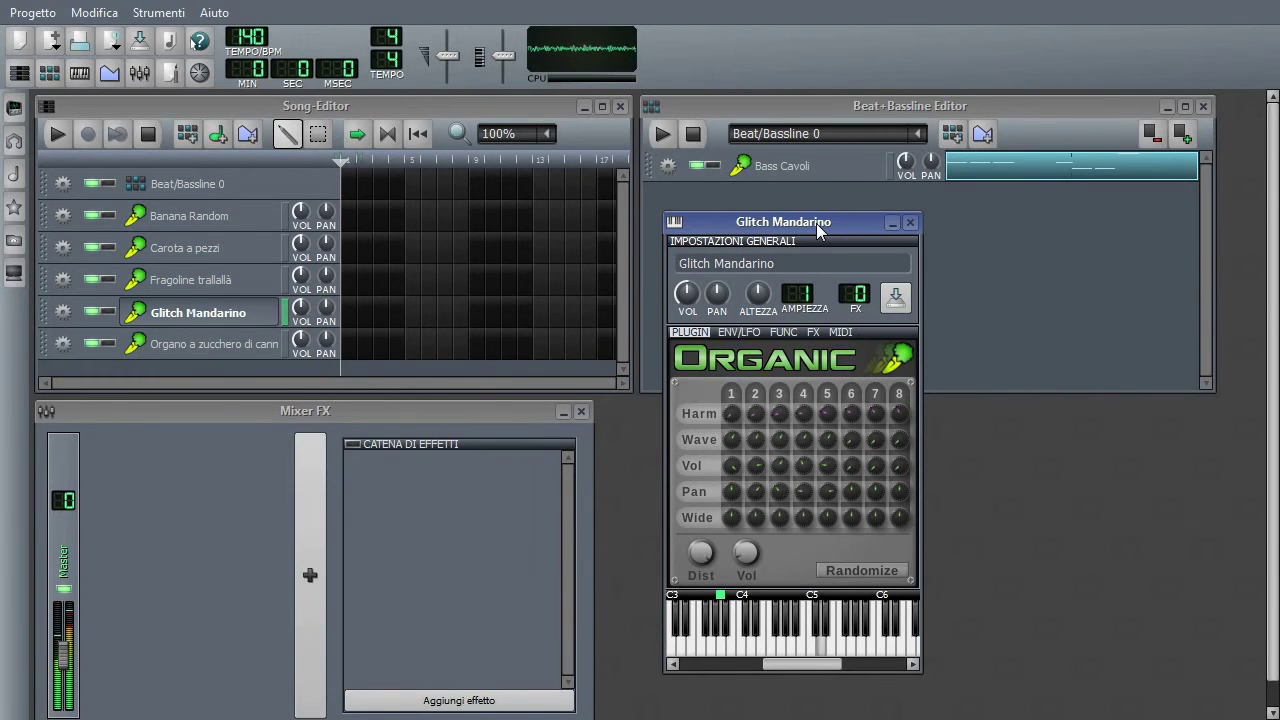
pyautogui.press('e')
pyautogui.press('b')
pyautogui.press('n')
pyautogui.press('m')
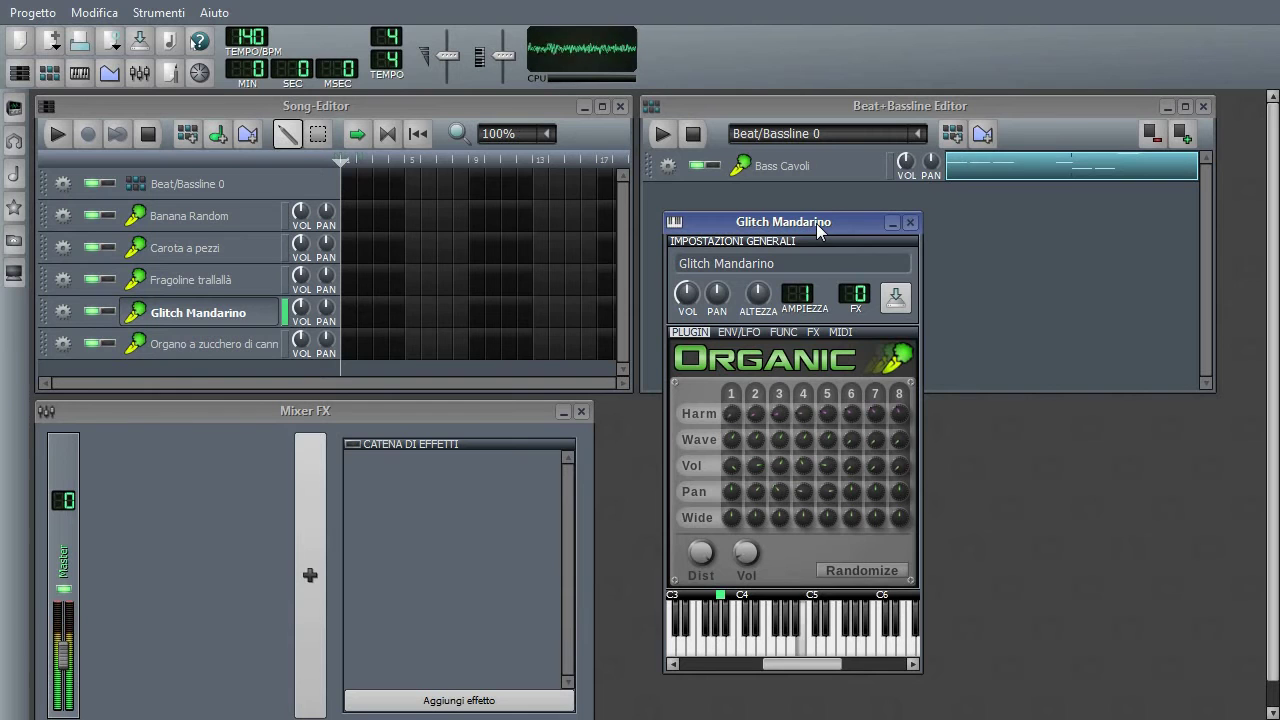
# Step: Move Glitch Mandarino's base note down one octave to A2 and audition several notes at the new pitch
pyautogui.moveTo(811, 666); pyautogui.dragTo(770, 660)
pyautogui.click(750, 594)
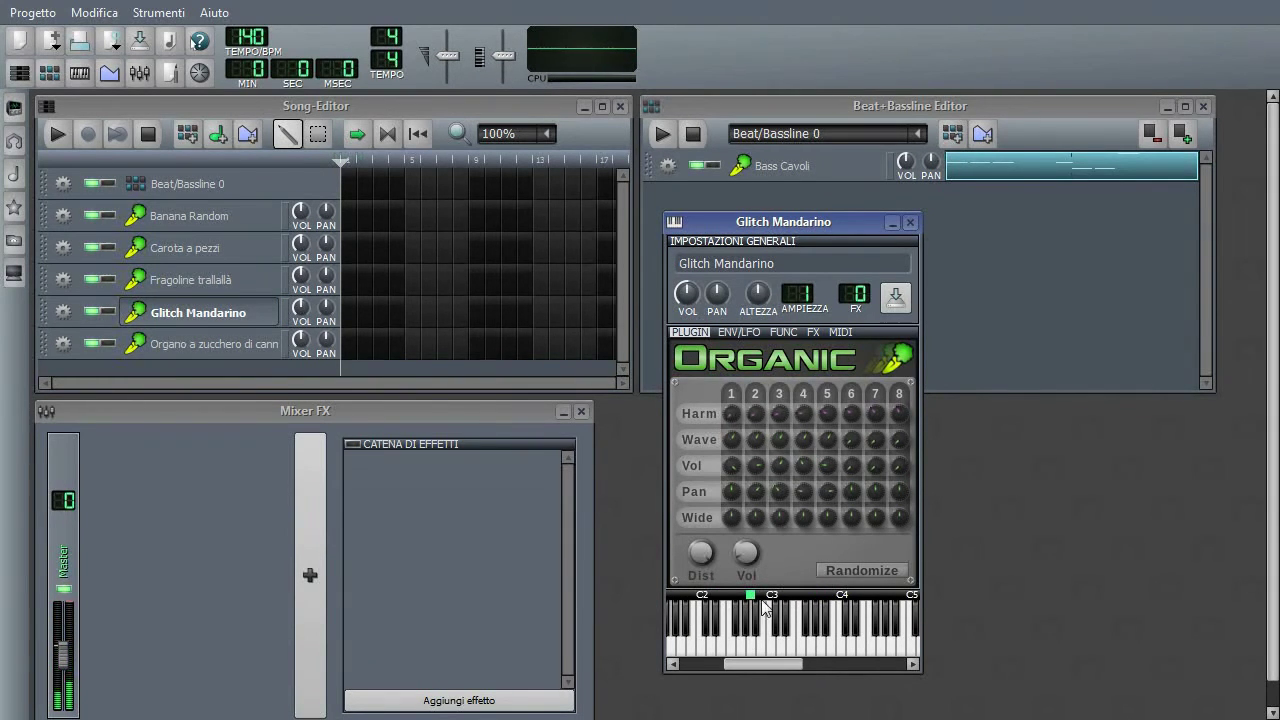
pyautogui.press('e')
pyautogui.press('w')
pyautogui.press('y')
pyautogui.press('u')
pyautogui.press('t')
pyautogui.press('r')
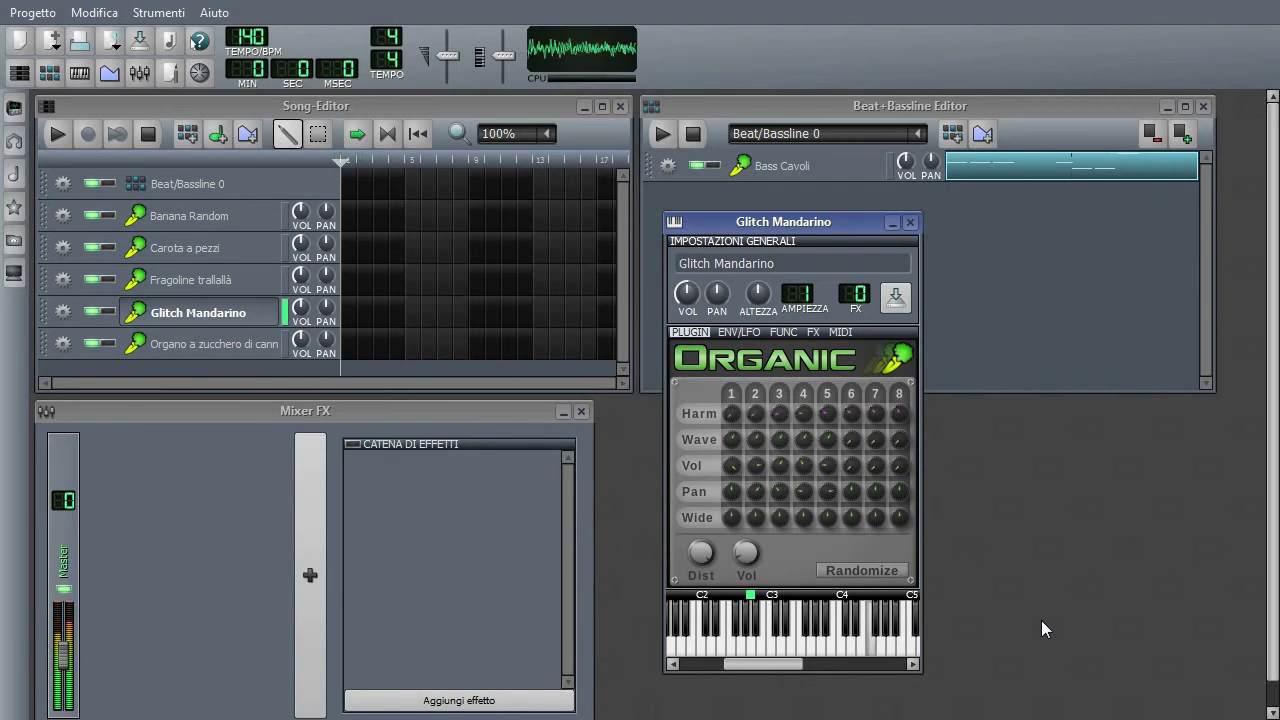
pyautogui.press('e')
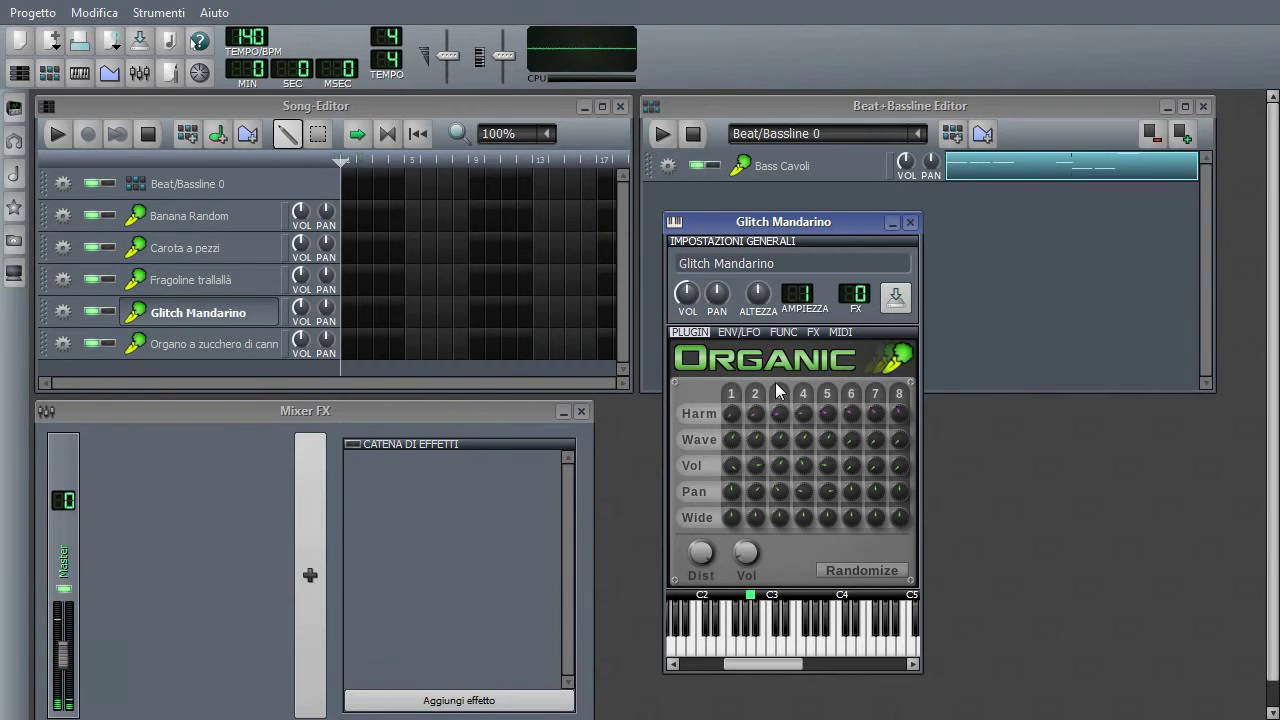
# Step: Disable the PassaAlto filter in Glitch Mandarino's envelope/LFO settings and audition a note without it
pyautogui.click(741, 331)
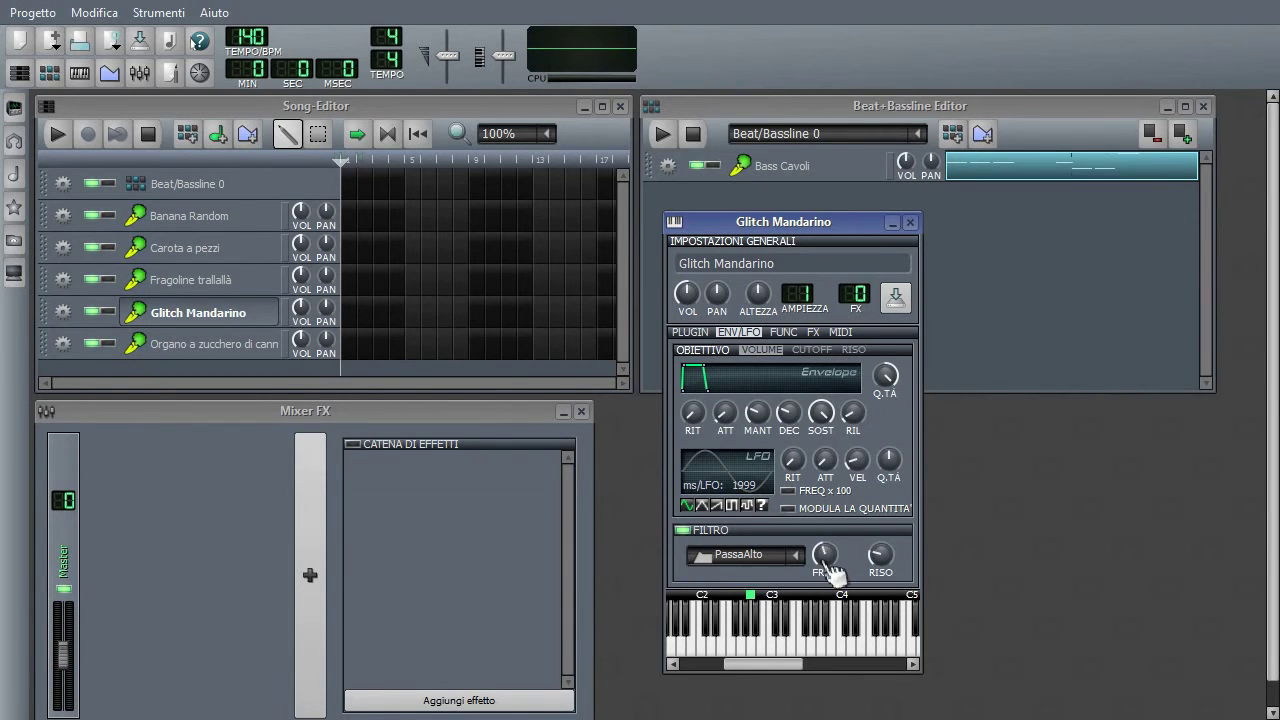
pyautogui.click(690, 532)
pyautogui.press('t')
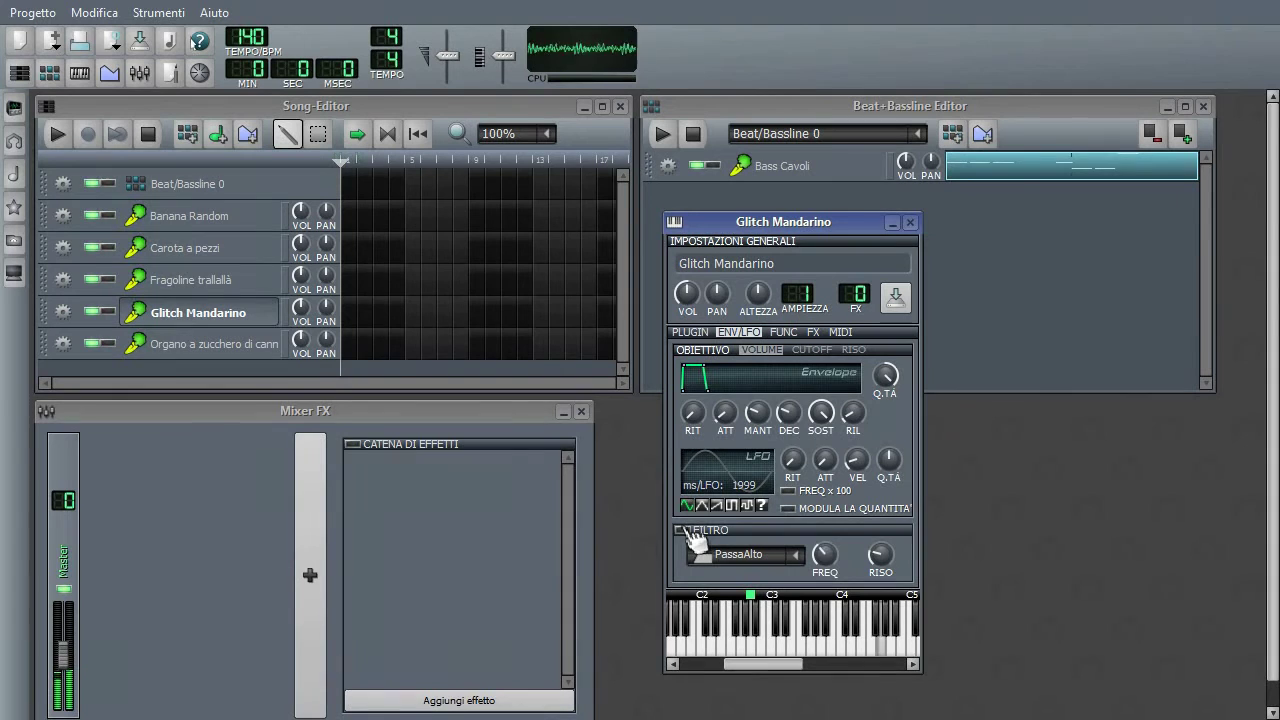
# Step: Inspect Glitch Mandarino's effects chain and open the controls of its Dual Filter
pyautogui.click(813, 332)
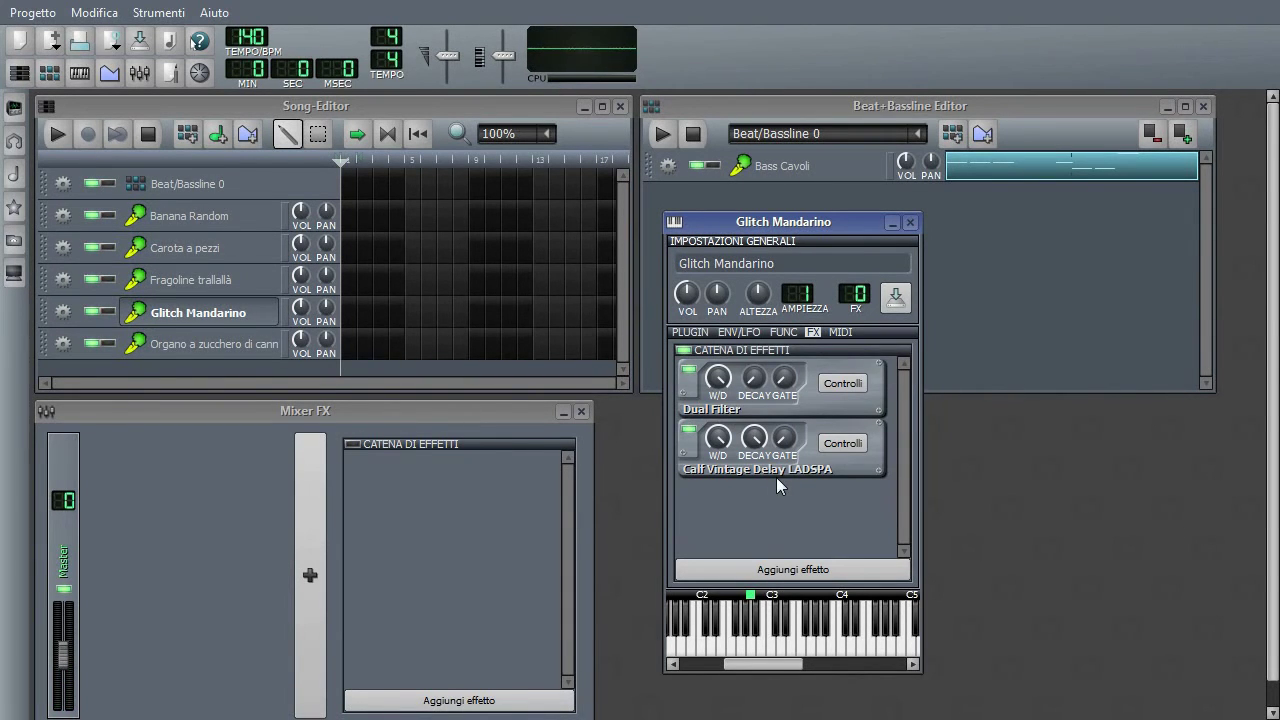
pyautogui.click(830, 378)
pyautogui.click(831, 378)
pyautogui.click(836, 381)
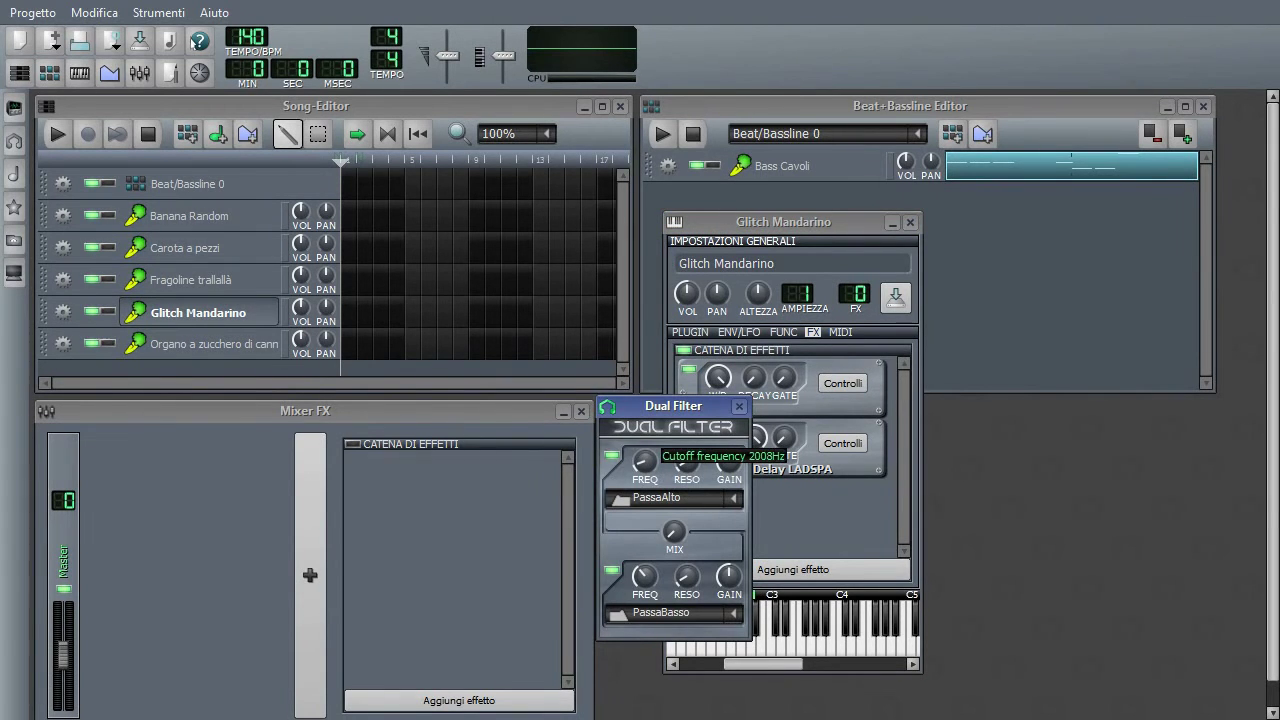
# Step: Audition a note while watching Glitch Mandarino's filter frequency in the envelope settings, and bring back the Dual Filter controls
pyautogui.click(757, 333)
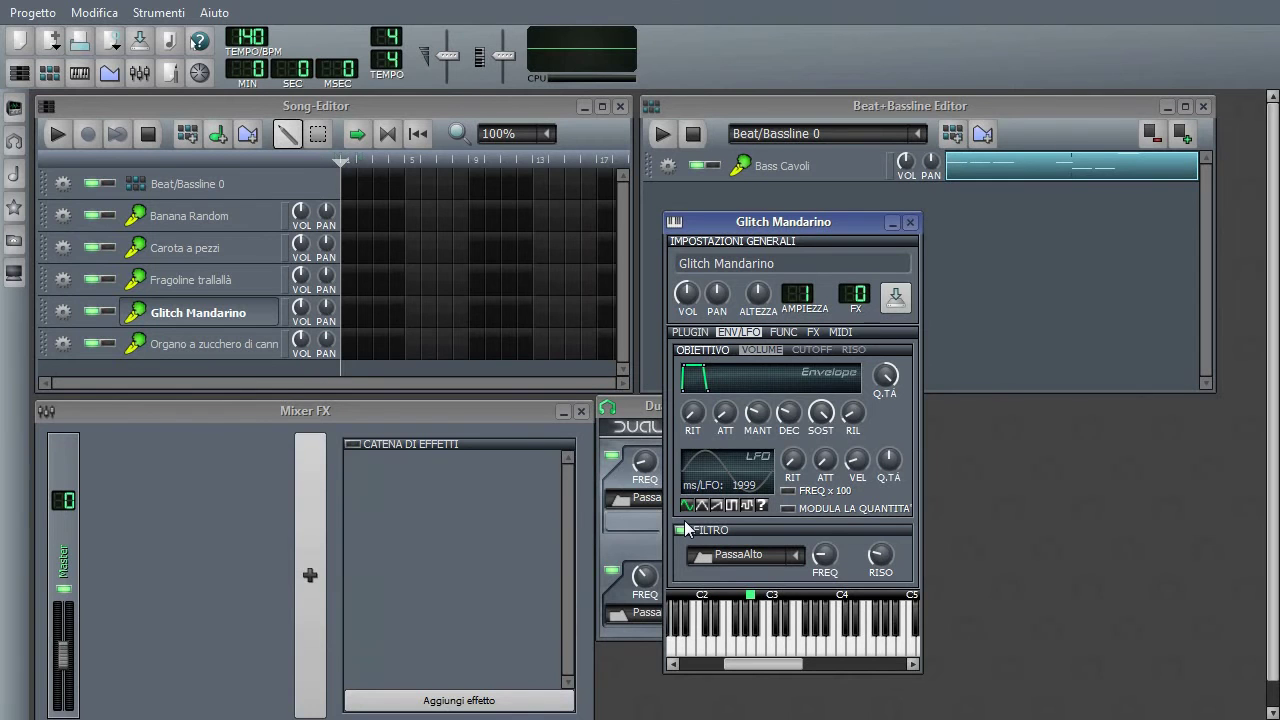
pyautogui.press('r')
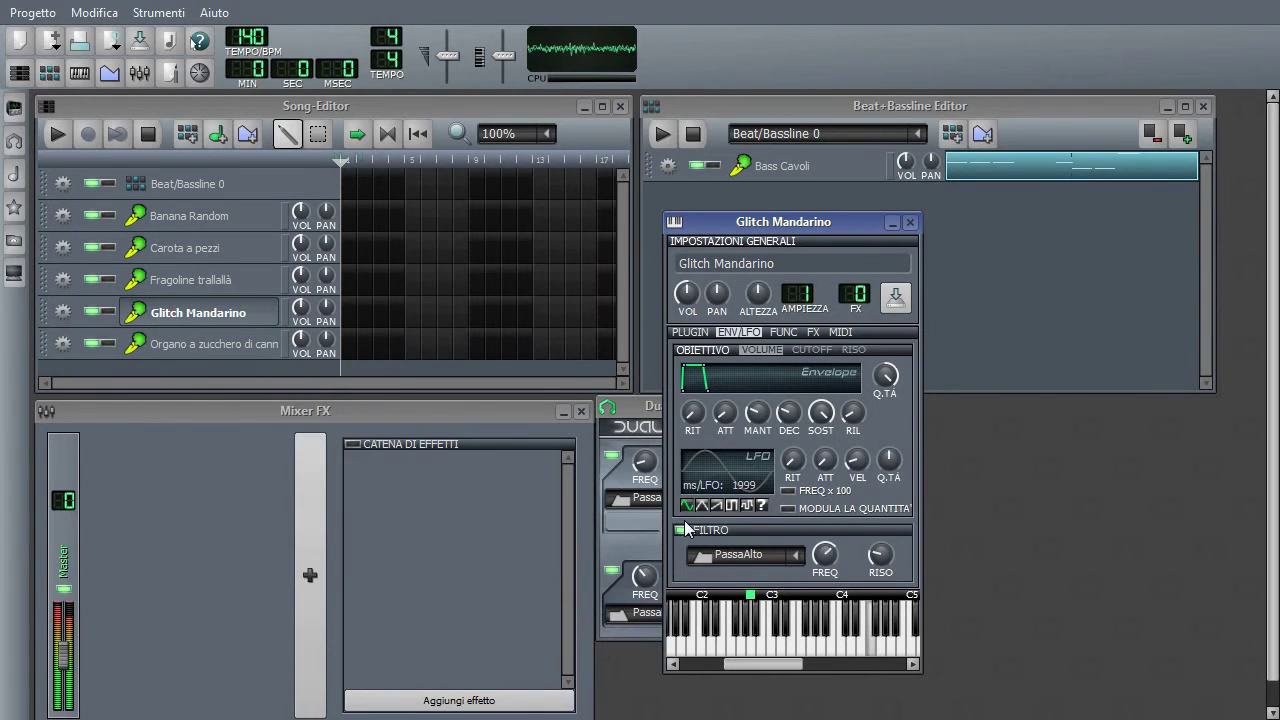
pyautogui.click(813, 333)
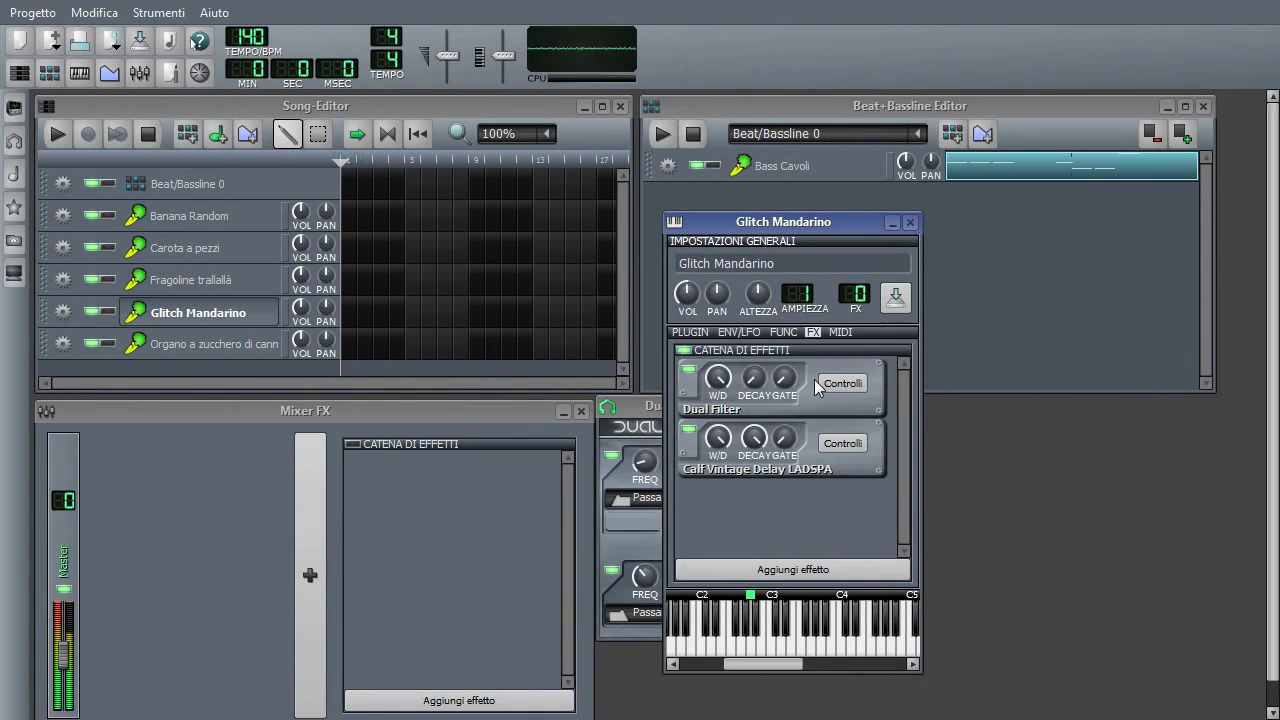
pyautogui.click(831, 381)
pyautogui.click(832, 381)
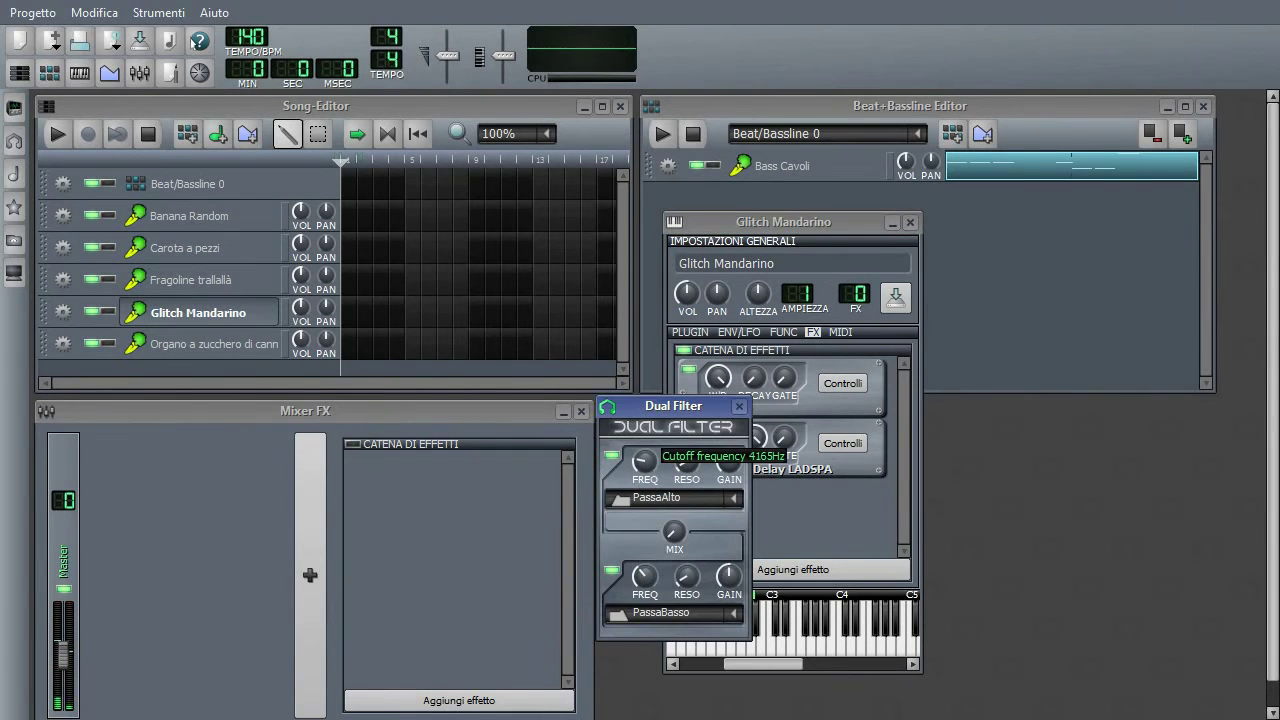
# Step: Audition Glitch Mandarino on its on-screen keyboard, return to its oscillator settings, and close its window
pyautogui.click(826, 648)
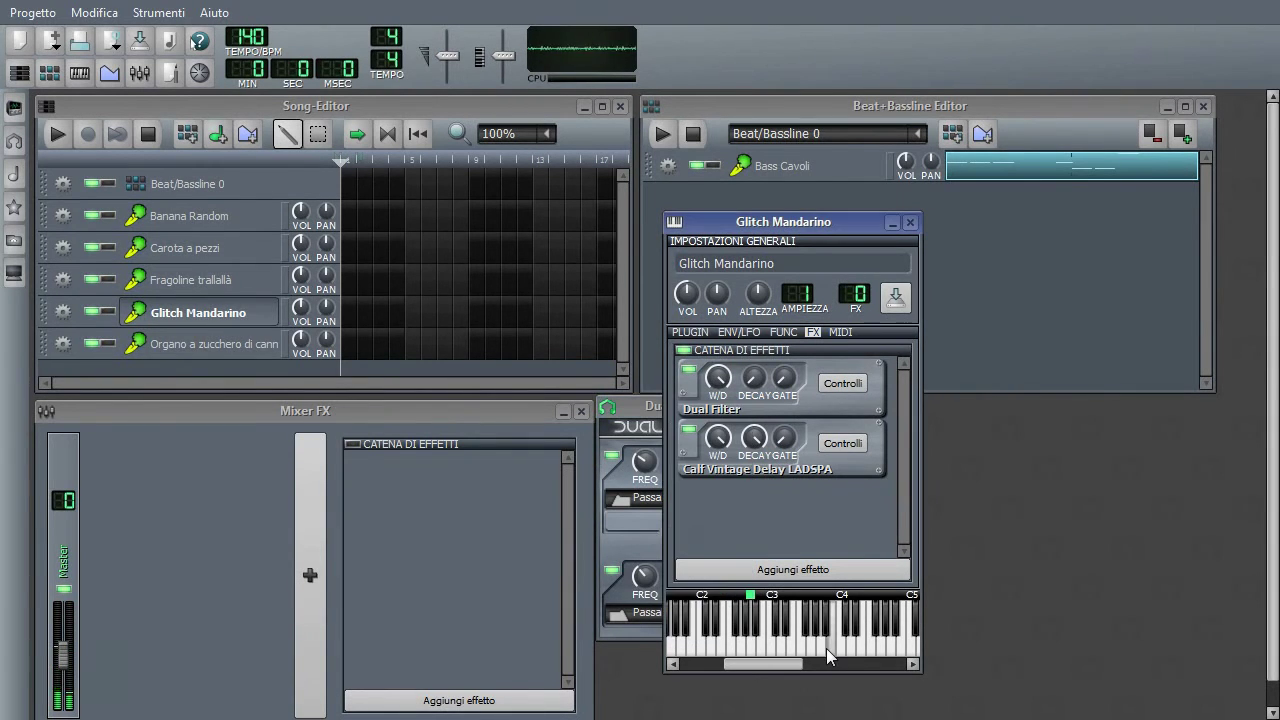
pyautogui.moveTo(826, 648); pyautogui.dragTo(785, 664)
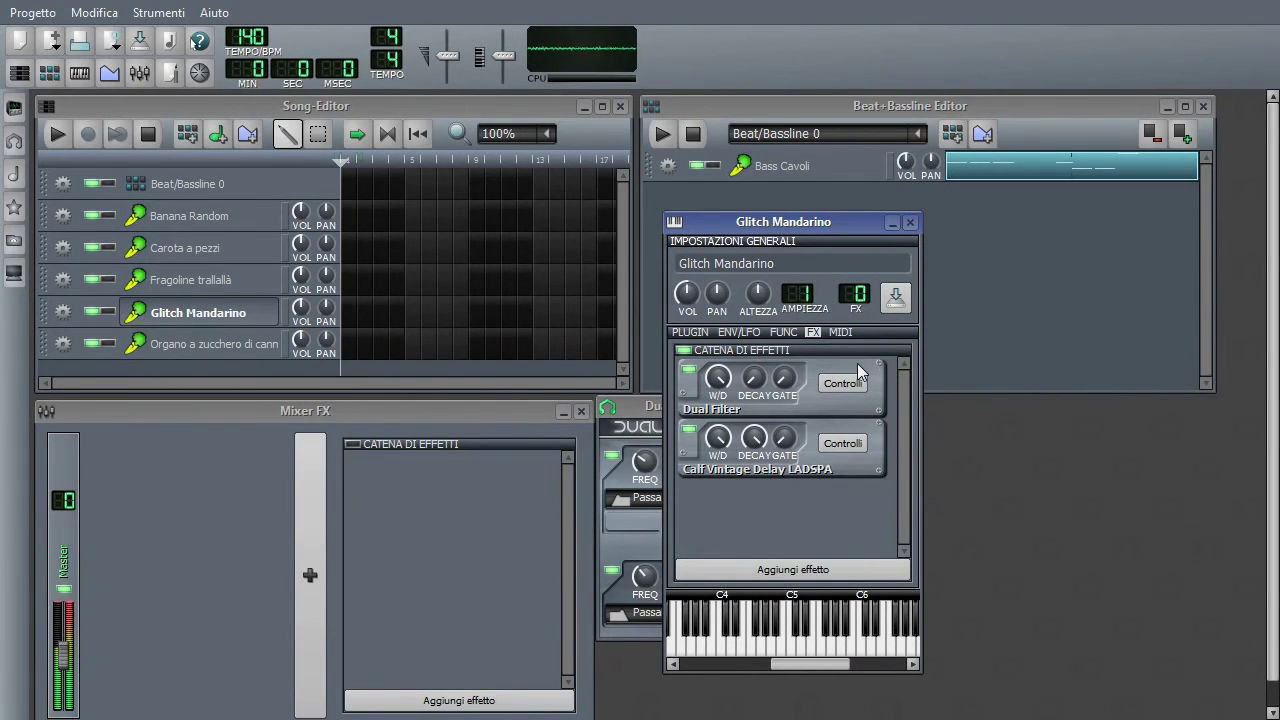
pyautogui.click(686, 331)
pyautogui.click(910, 222)
# Step: Open the Organo a zucchero di canna instrument and inspect the C* Eq settings in its effects chain, closing the equalizer
pyautogui.click(214, 343)
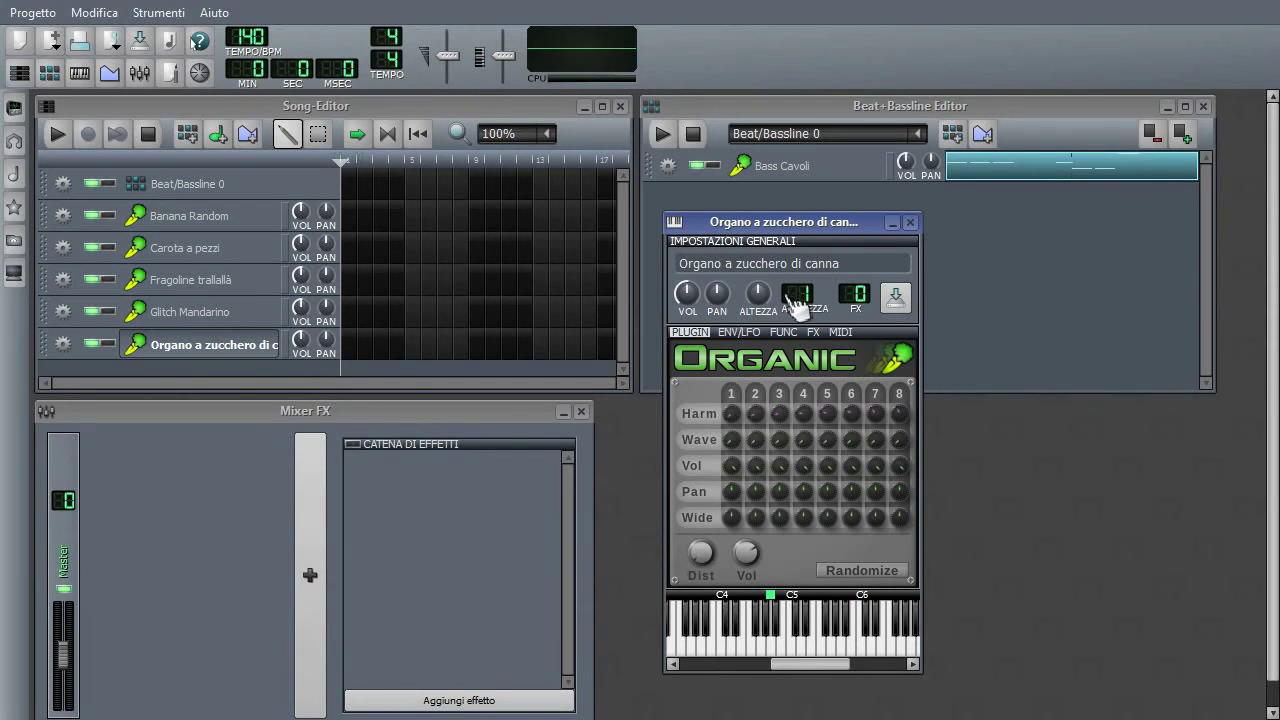
pyautogui.click(811, 332)
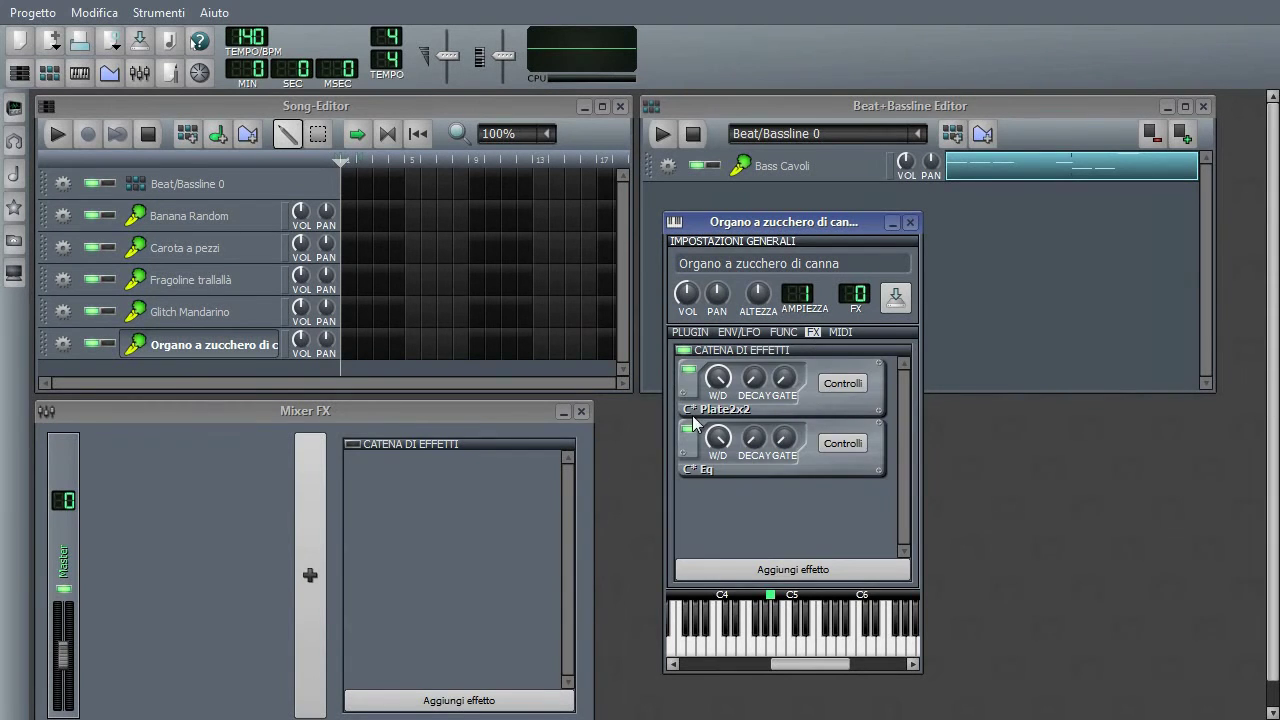
pyautogui.click(848, 442)
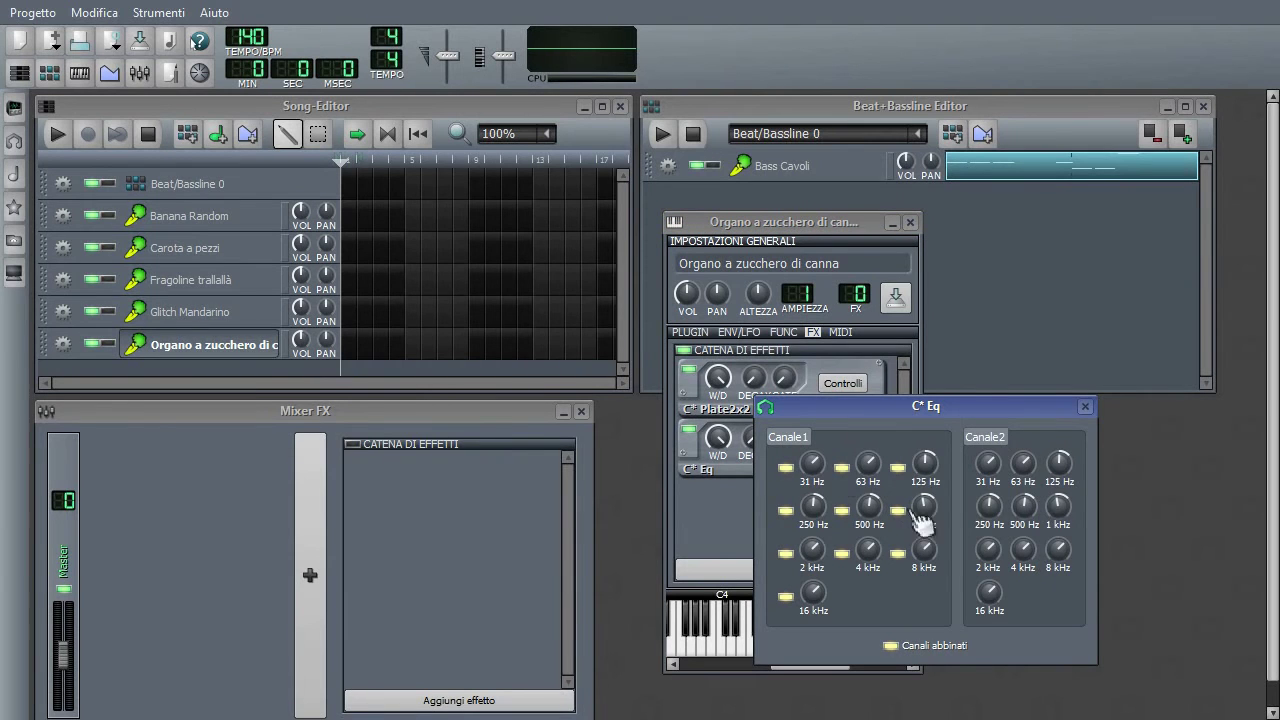
pyautogui.click(1085, 406)
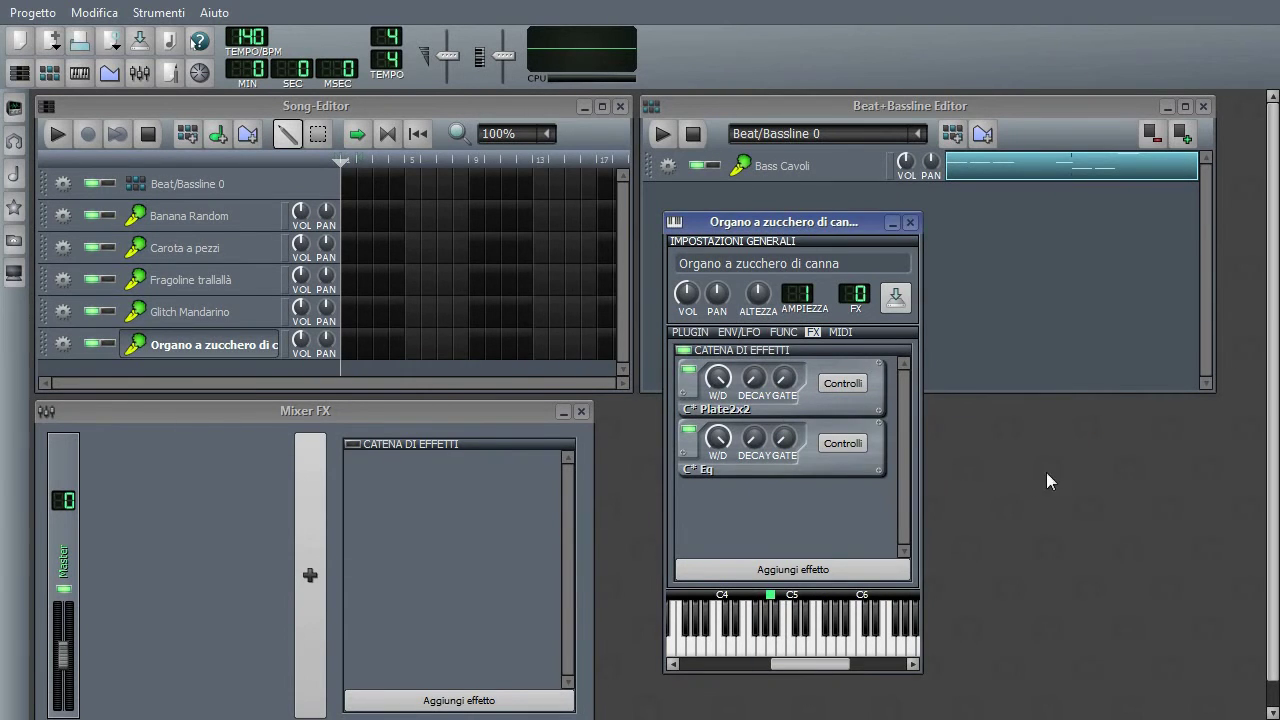
# Step: Return to Organo a zucchero di canna's oscillator settings, audition a long series of single and repeated notes, and close its window
pyautogui.click(689, 332)
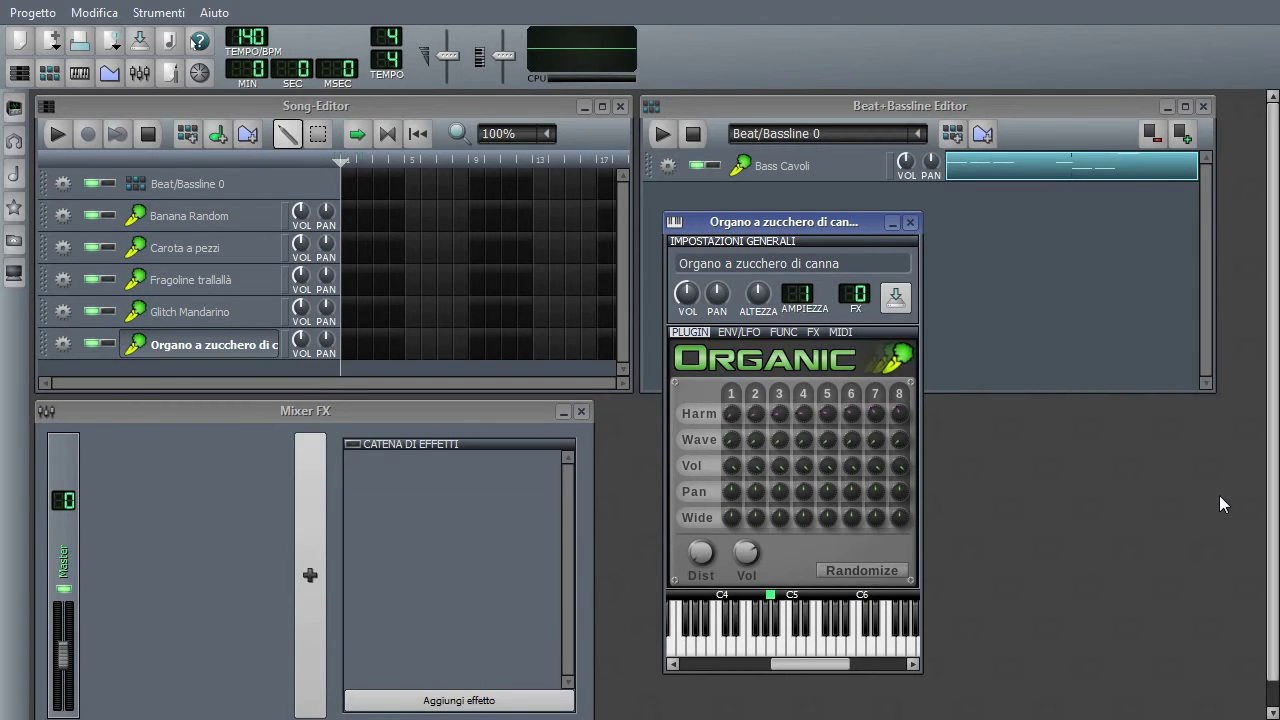
pyautogui.press('w')
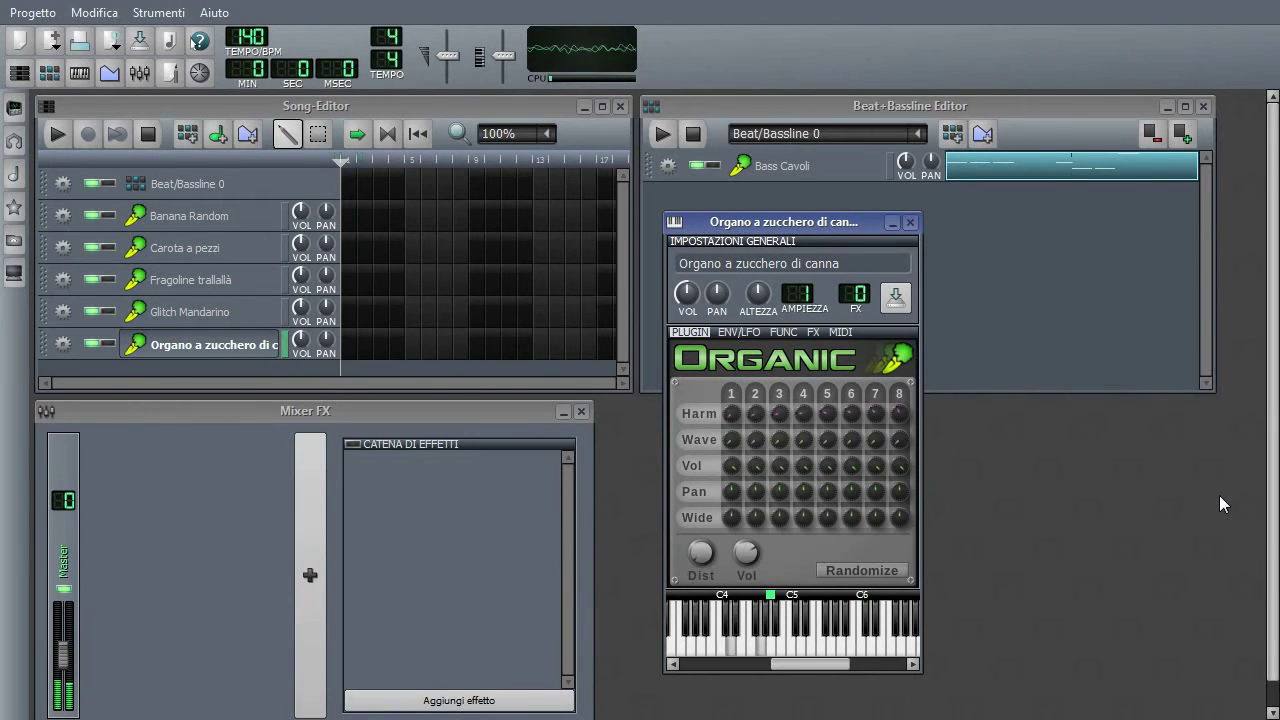
pyautogui.press('w')
pyautogui.press('y')
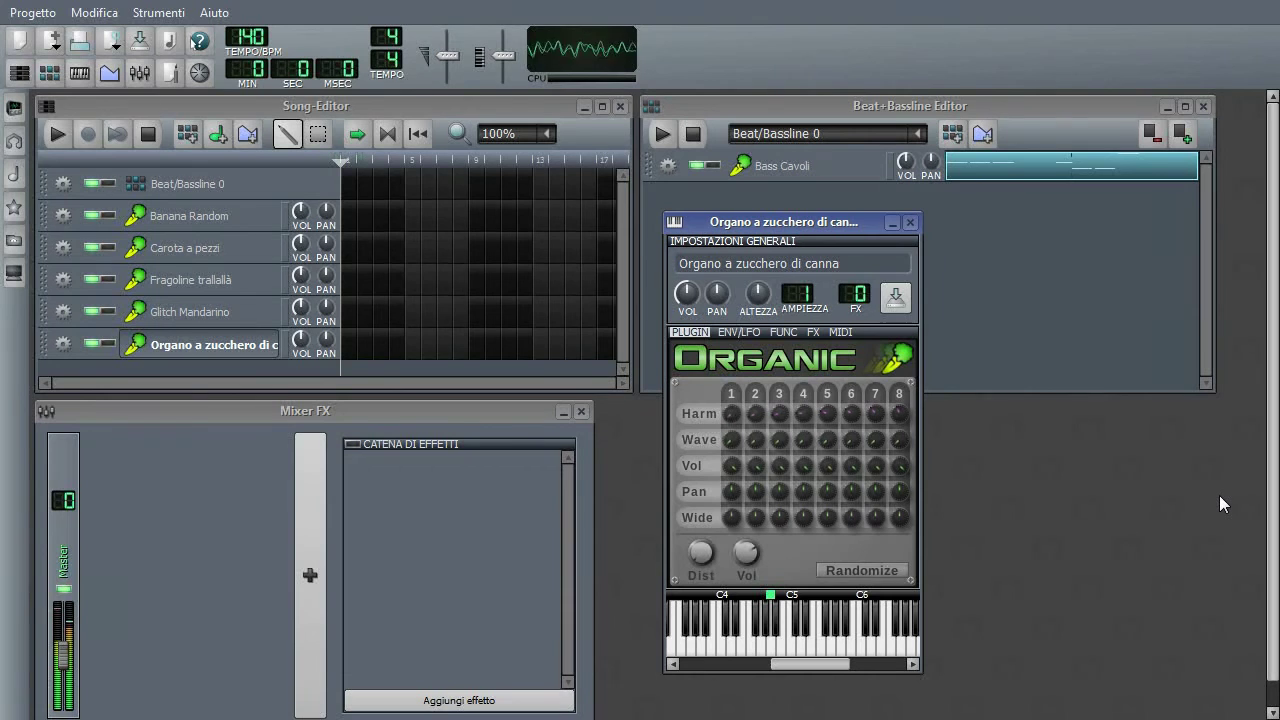
pyautogui.press('c')
pyautogui.press('v')
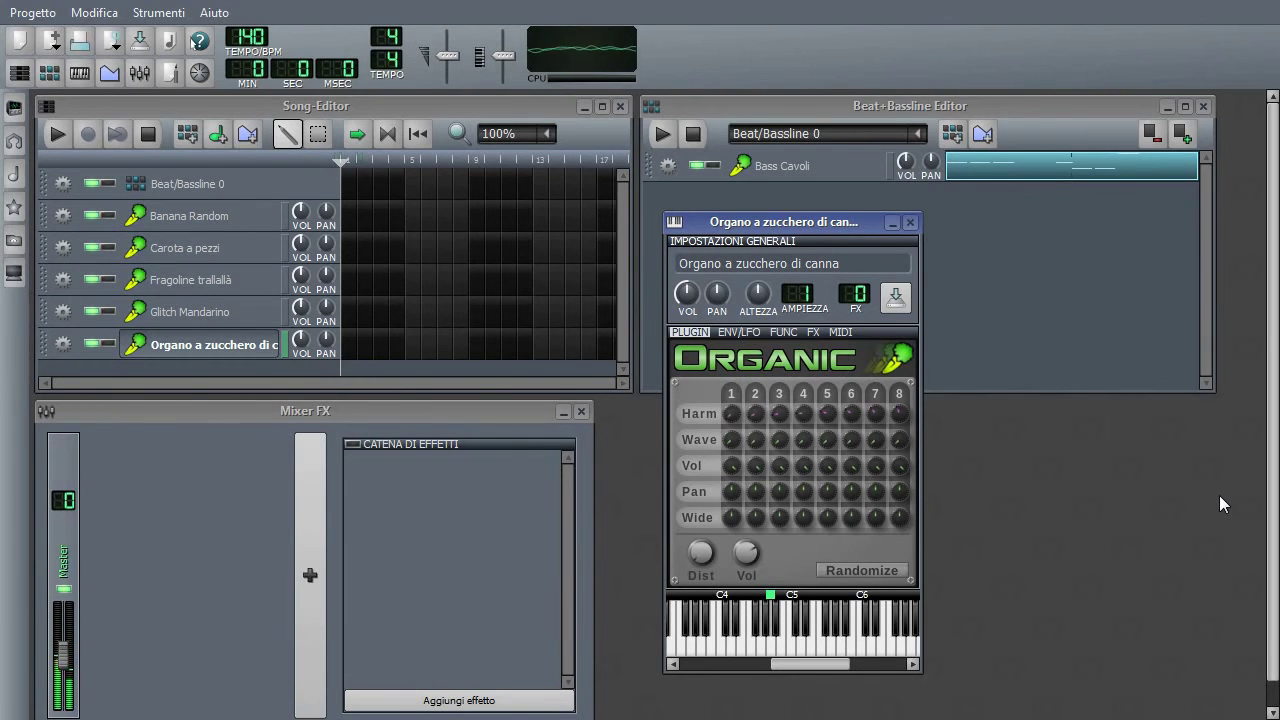
pyautogui.press('c')
pyautogui.press('i')
pyautogui.press('p')
pyautogui.press('w')
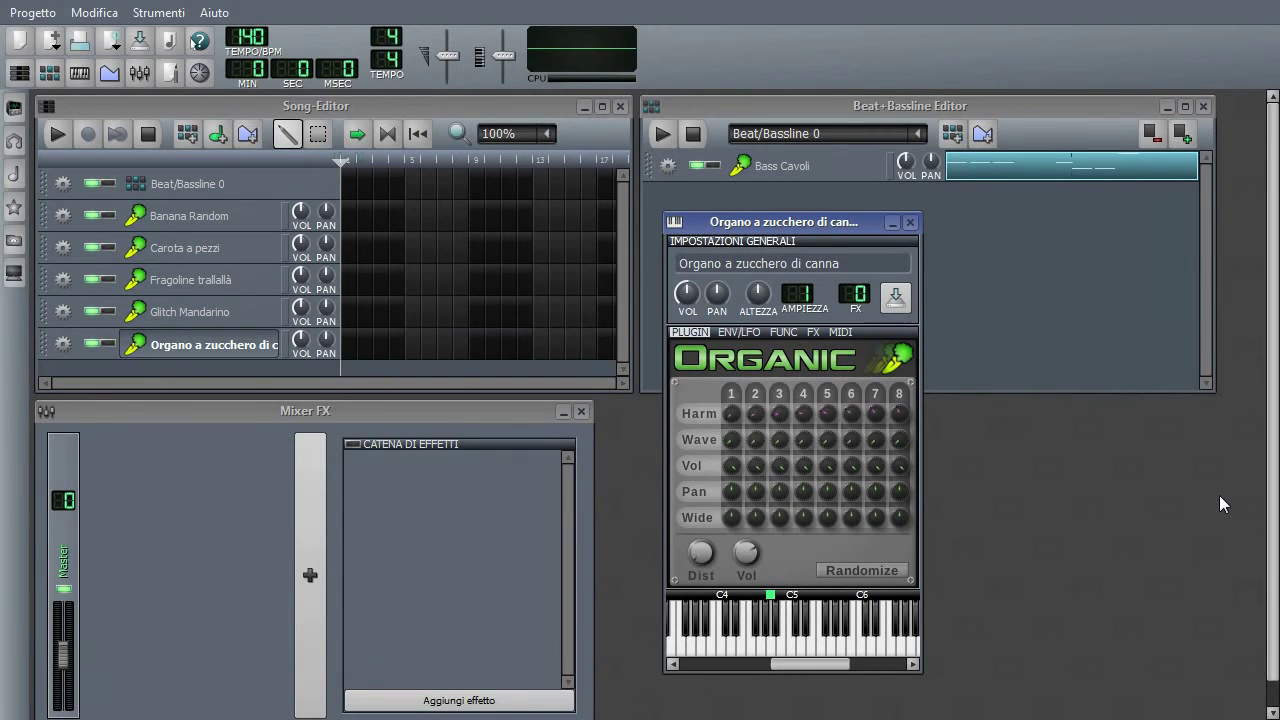
pyautogui.press('t')
pyautogui.press('y')
pyautogui.press('y')
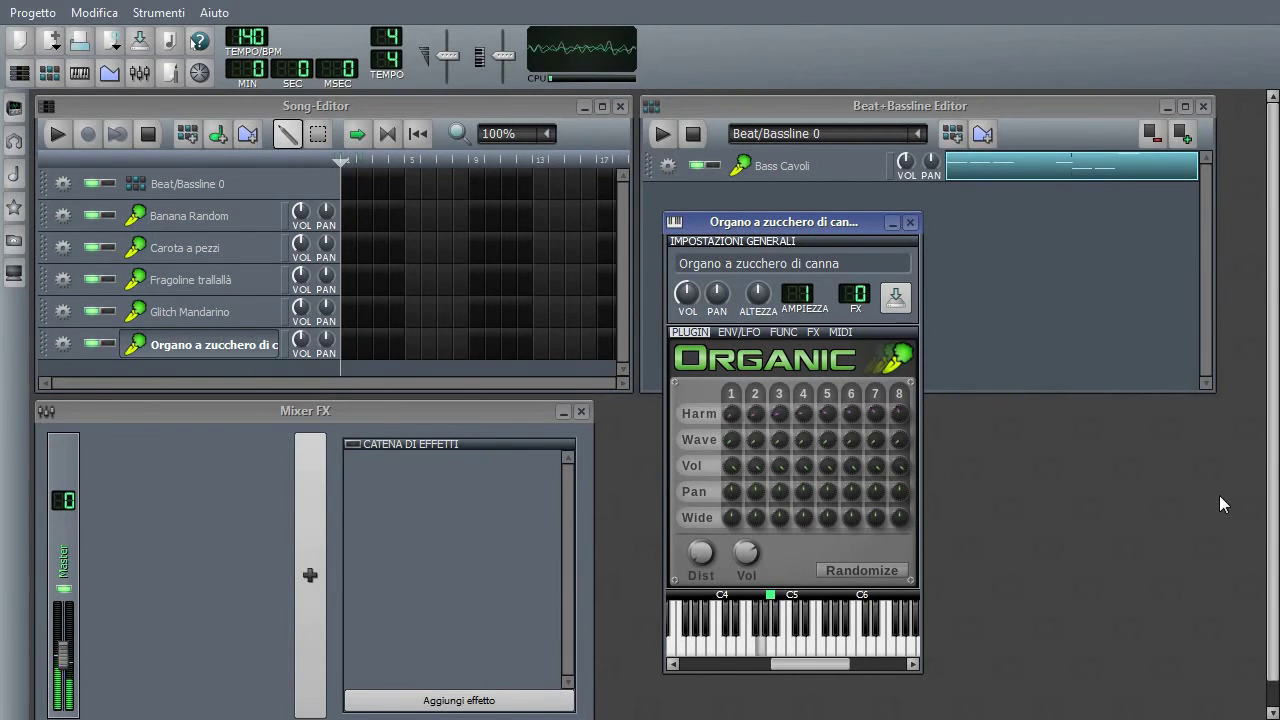
pyautogui.press('y')
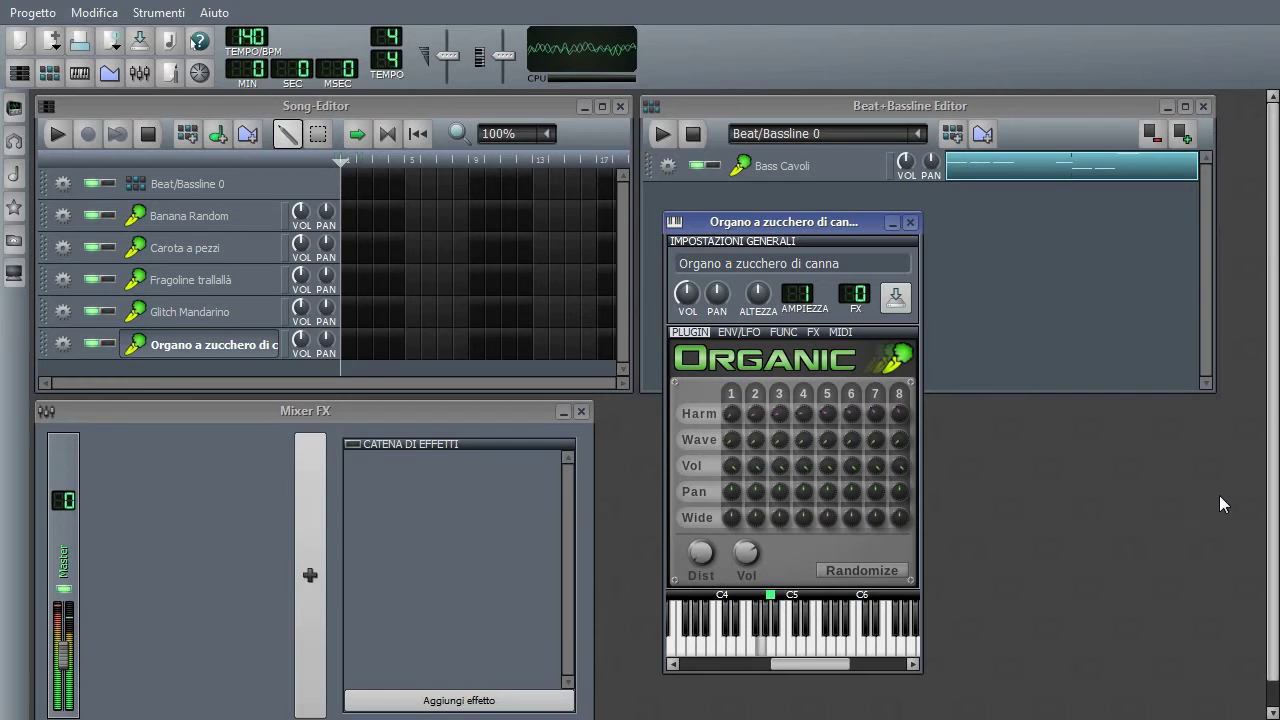
pyautogui.press('i')
pyautogui.press('i')
pyautogui.press('i')
pyautogui.press('i')
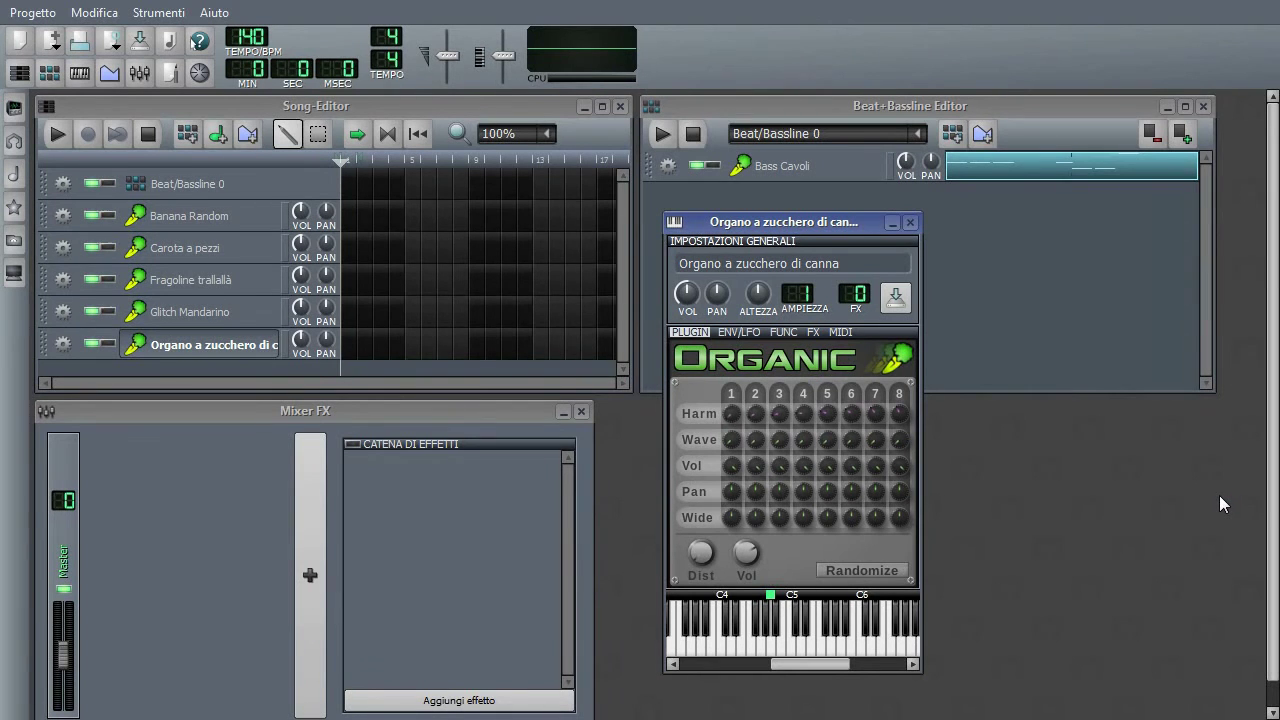
pyautogui.click(909, 222)
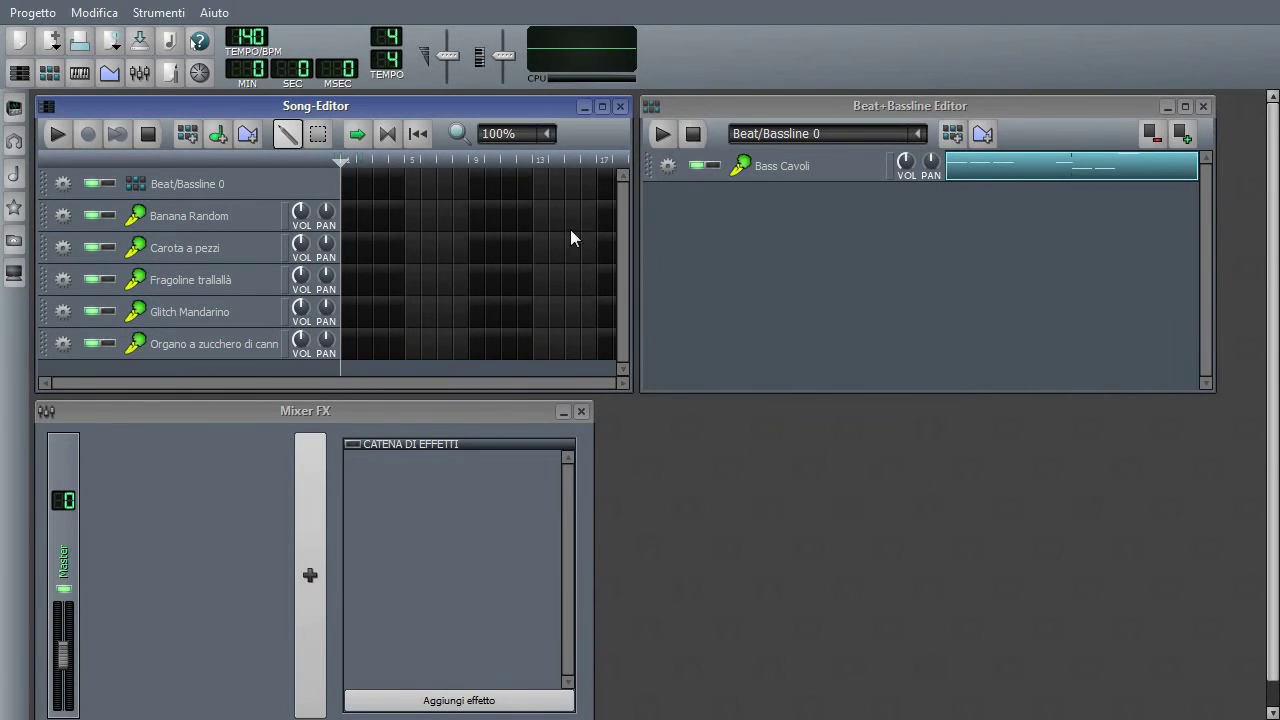
# Step: Add a new Organic instrument track to the Beat+Bassline Editor and open its window, placing it clear of the Song-Editor
pyautogui.click(14, 107)
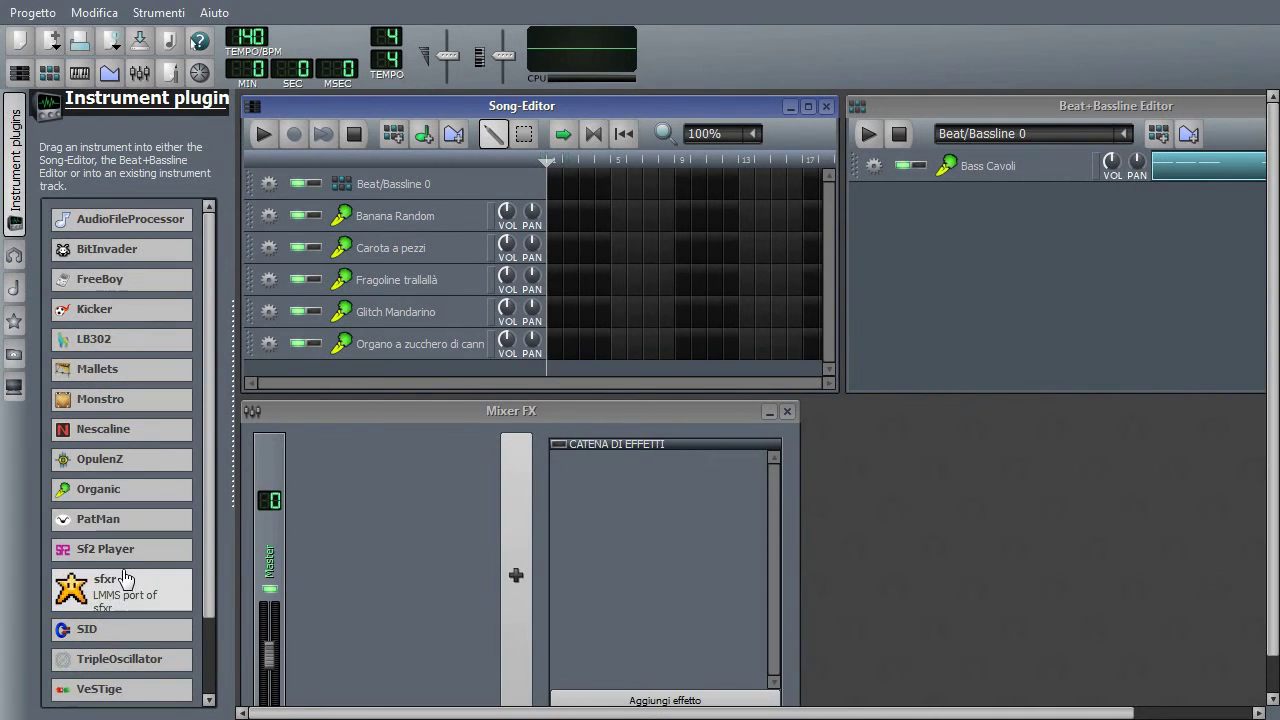
pyautogui.moveTo(117, 500); pyautogui.dragTo(789, 159)
pyautogui.click(1000, 199)
pyautogui.click(14, 184)
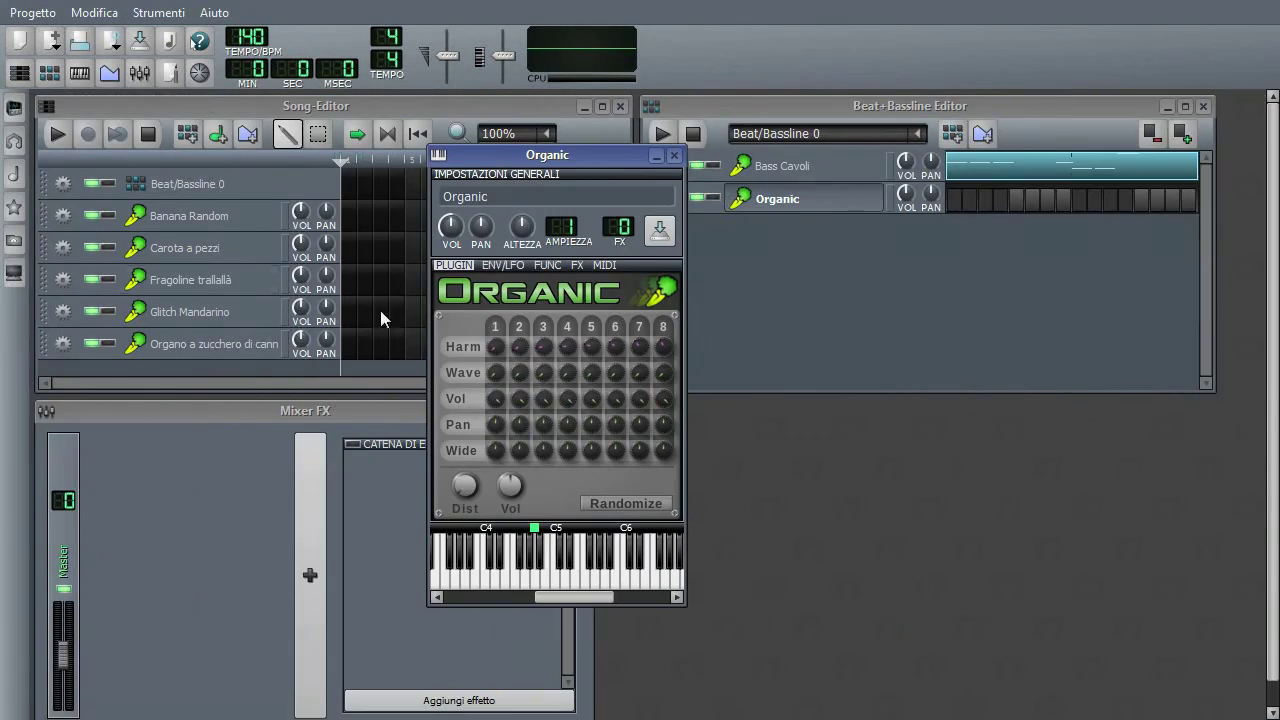
pyautogui.moveTo(544, 157); pyautogui.dragTo(719, 177)
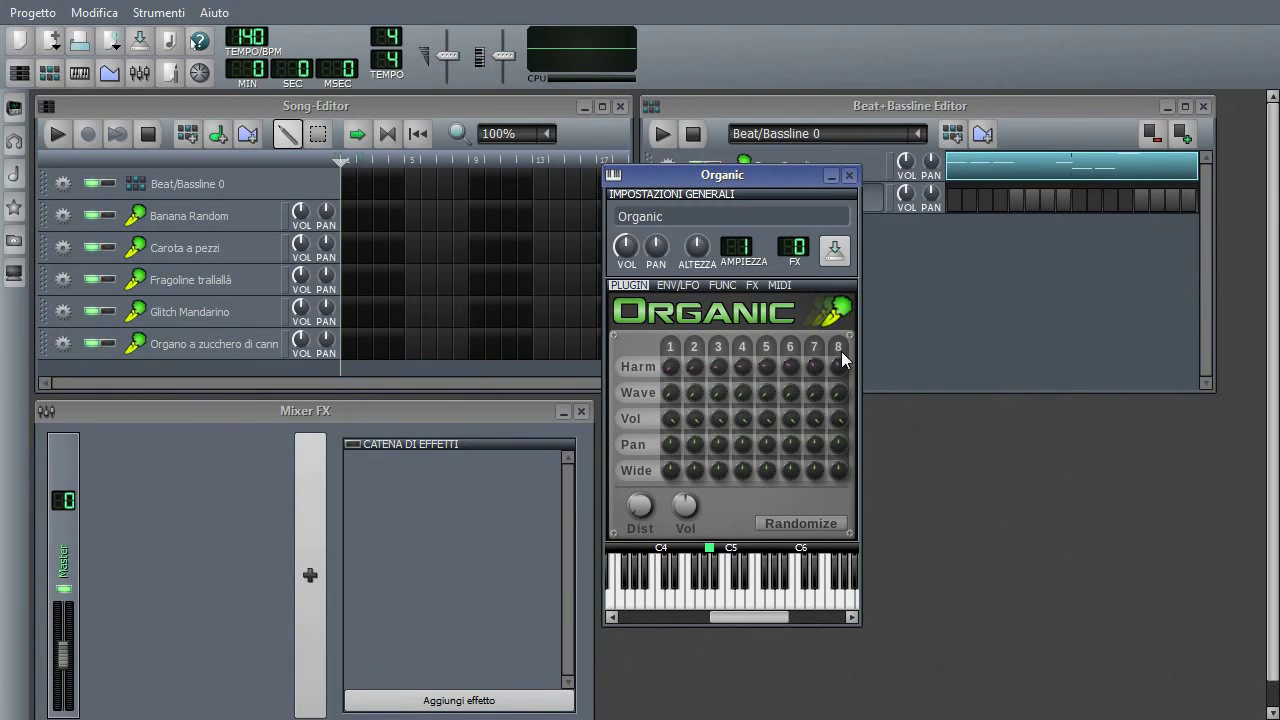
# Step: Explore the Harm control of oscillator 1, sweeping it repeatedly through its harmonic values starting from Octave below
pyautogui.moveTo(671, 368); pyautogui.dragTo(671, 368)
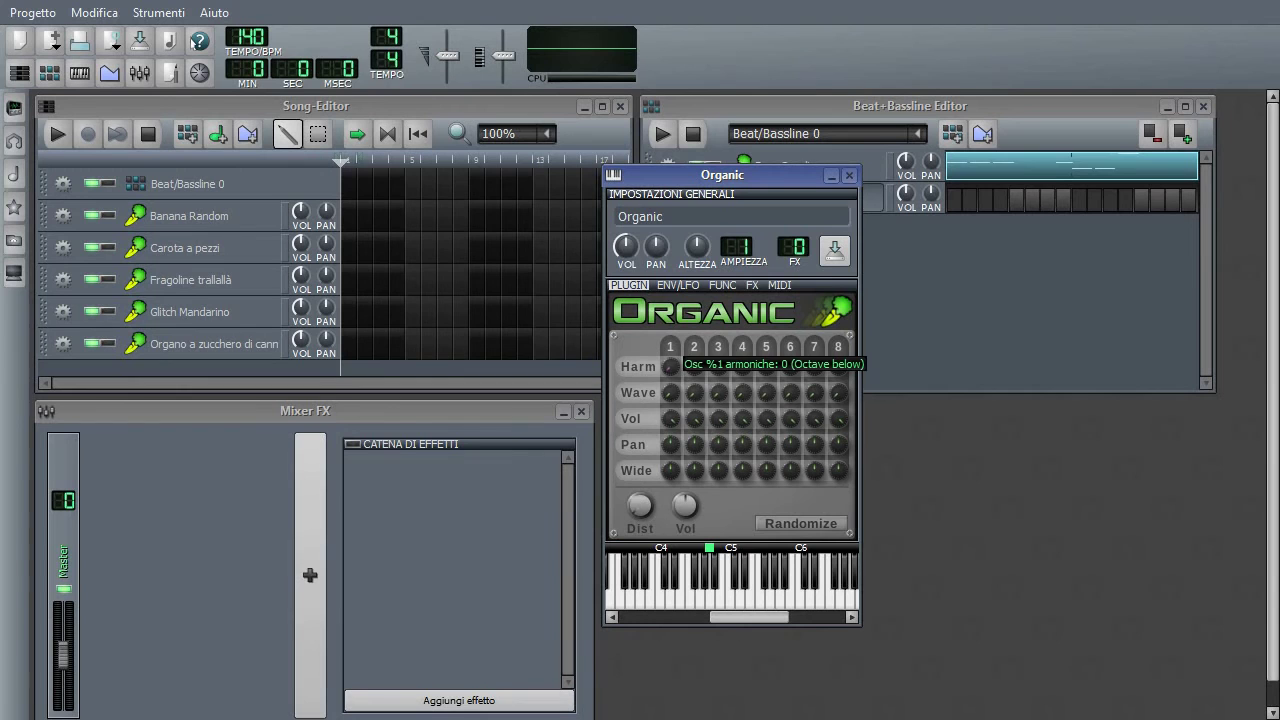
pyautogui.moveTo(695, 367)
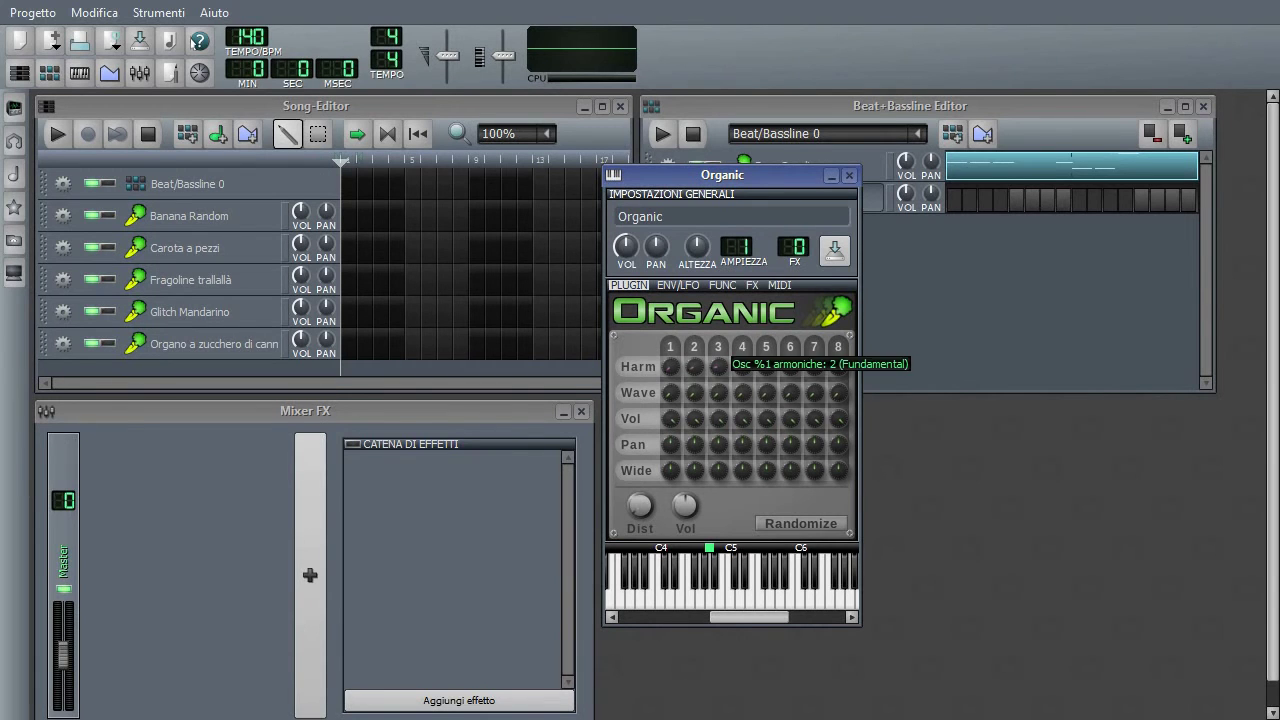
pyautogui.moveTo(674, 368); pyautogui.dragTo(674, 368)
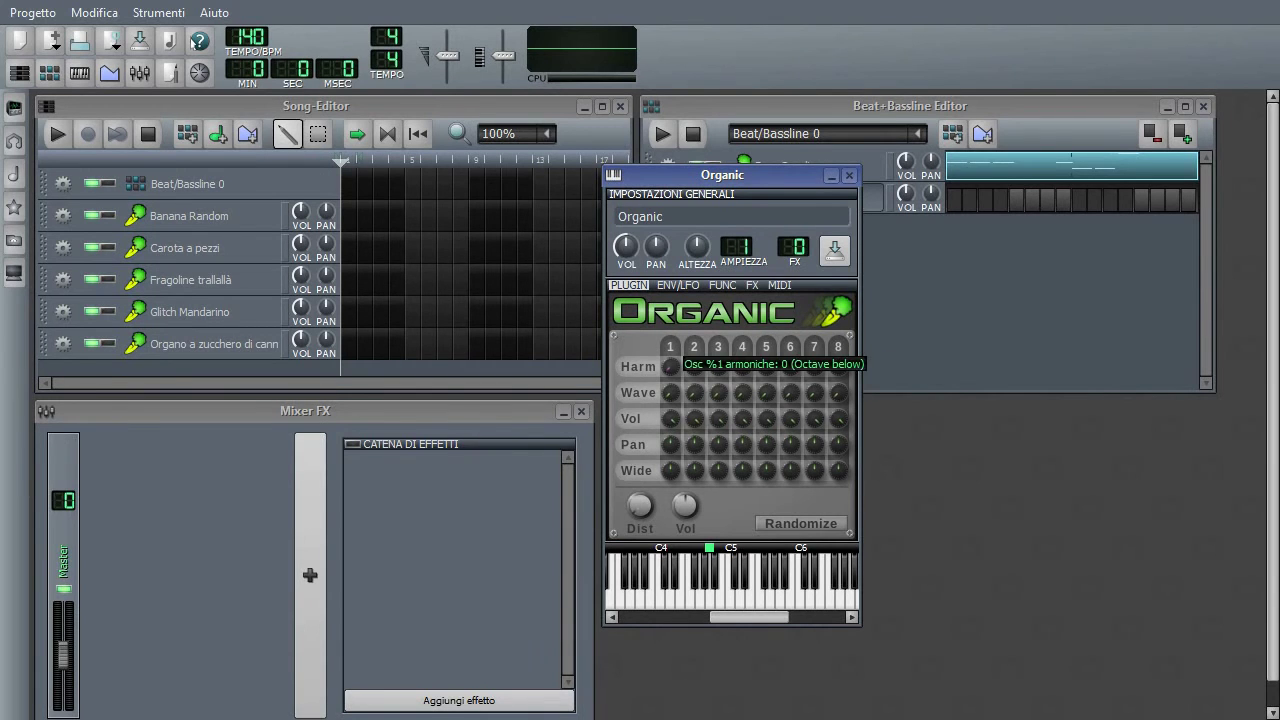
pyautogui.scroll(16, 671, 366)
pyautogui.scroll(-12, 671, 366)
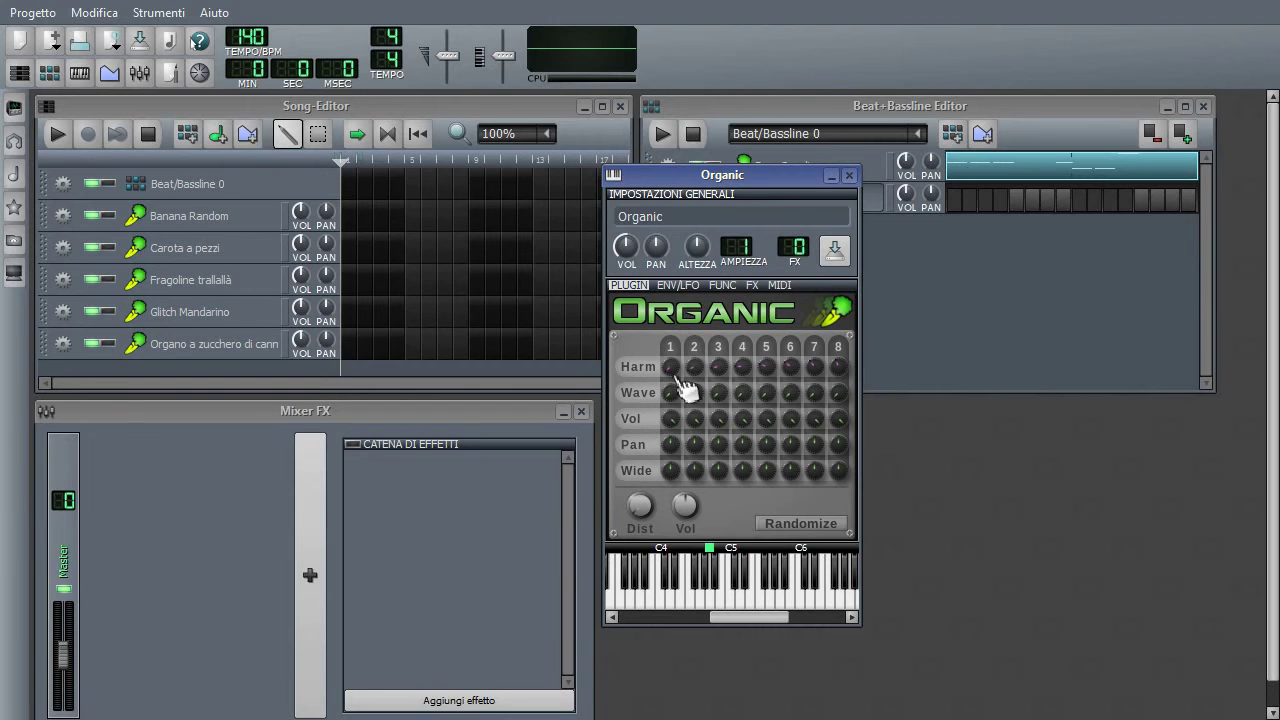
pyautogui.moveTo(678, 377)
pyautogui.scroll(1, 676, 377)
pyautogui.scroll(1, 676, 377)
pyautogui.scroll(2, 676, 377)
pyautogui.scroll(7, 676, 377)
pyautogui.click(674, 371)
pyautogui.click(836, 369)
# Step: Cycle oscillator 1's waveform through its options, including Square wave and Saw wave, and return it to the first one
pyautogui.click(700, 398)
pyautogui.moveTo(678, 400)
pyautogui.scroll(3, 675, 396)
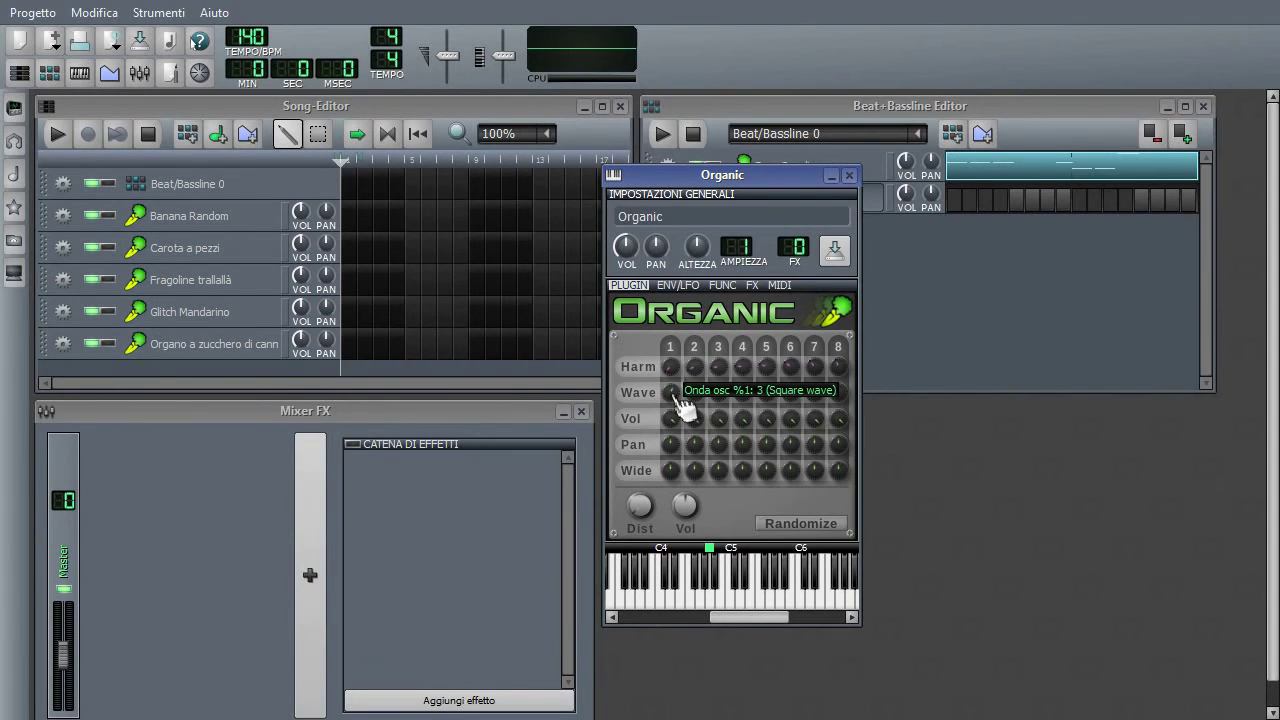
pyautogui.scroll(-2, 675, 396)
pyautogui.scroll(-3, 678, 400)
pyautogui.scroll(-1, 674, 396)
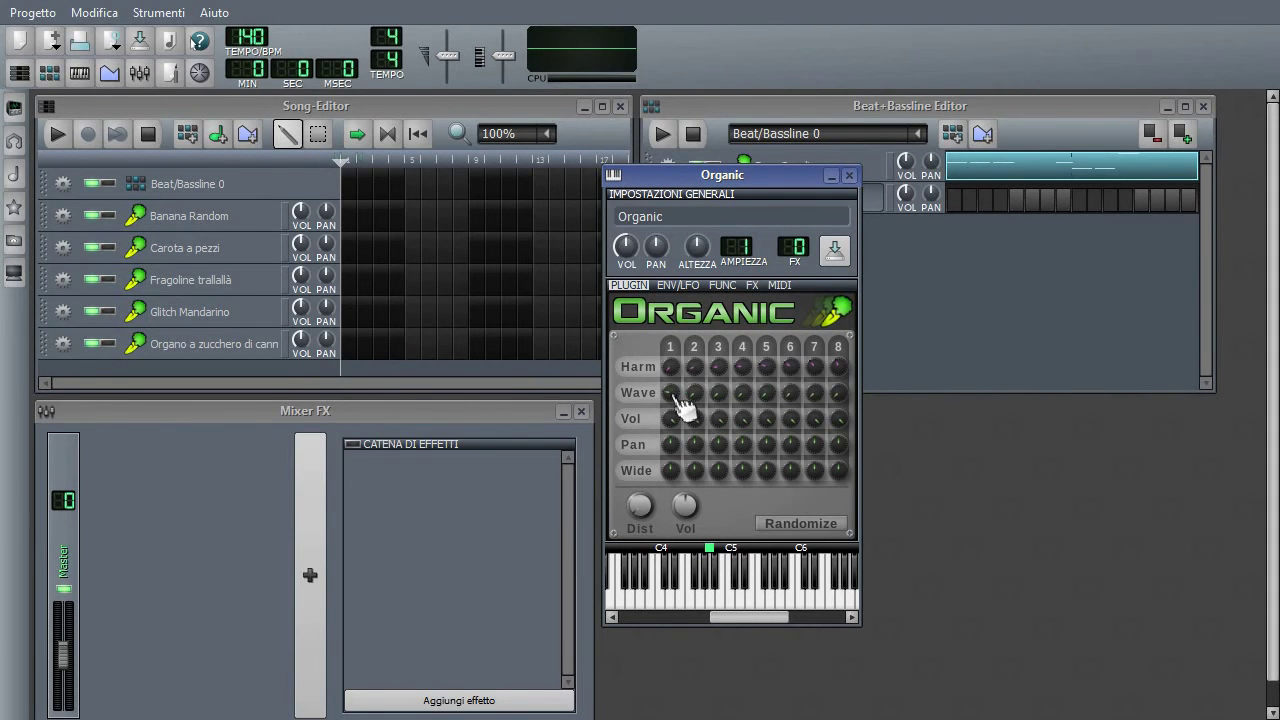
pyautogui.scroll(1, 673, 396)
pyautogui.scroll(-1, 673, 396)
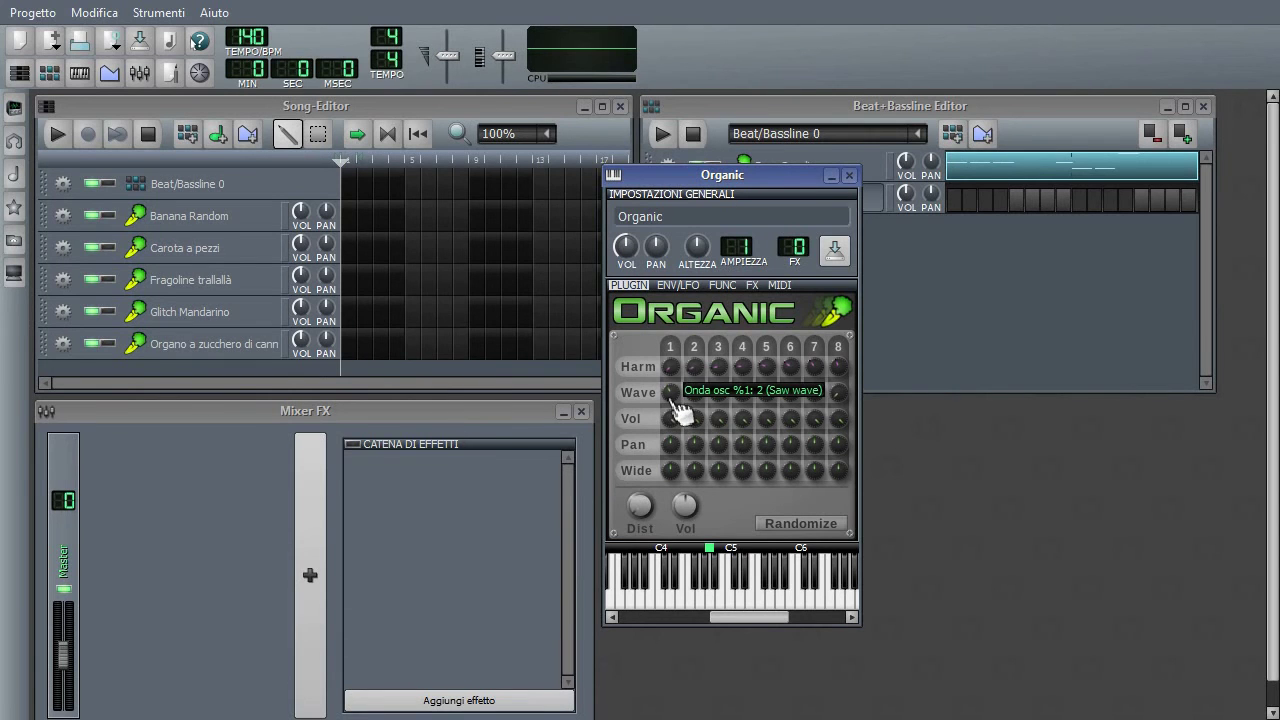
pyautogui.scroll(-3, 676, 408)
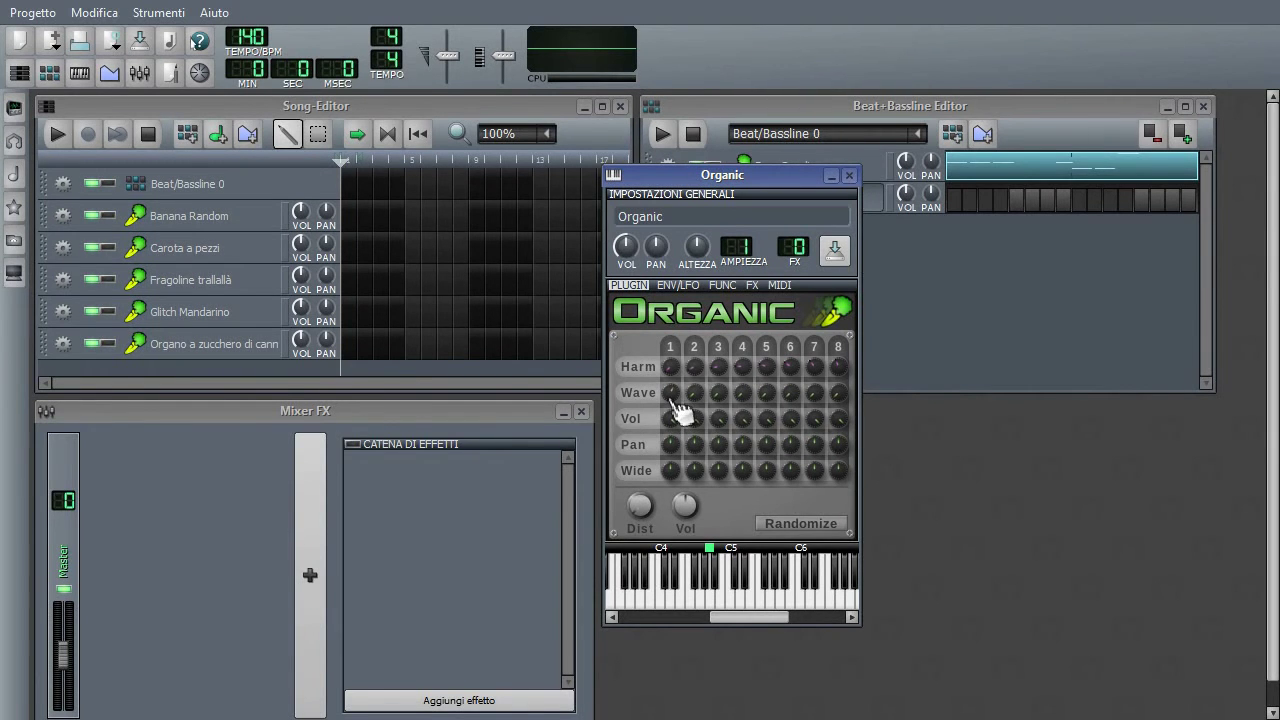
pyautogui.scroll(-2, 676, 408)
pyautogui.scroll(-5, 718, 420)
# Step: Turn down the volume of oscillators 2 to 8 so only oscillator 1 sounds
pyautogui.moveTo(742, 414); pyautogui.dragTo(742, 470)
pyautogui.scroll(-3, 788, 420)
pyautogui.scroll(-3, 813, 422)
pyautogui.scroll(-3, 846, 428)
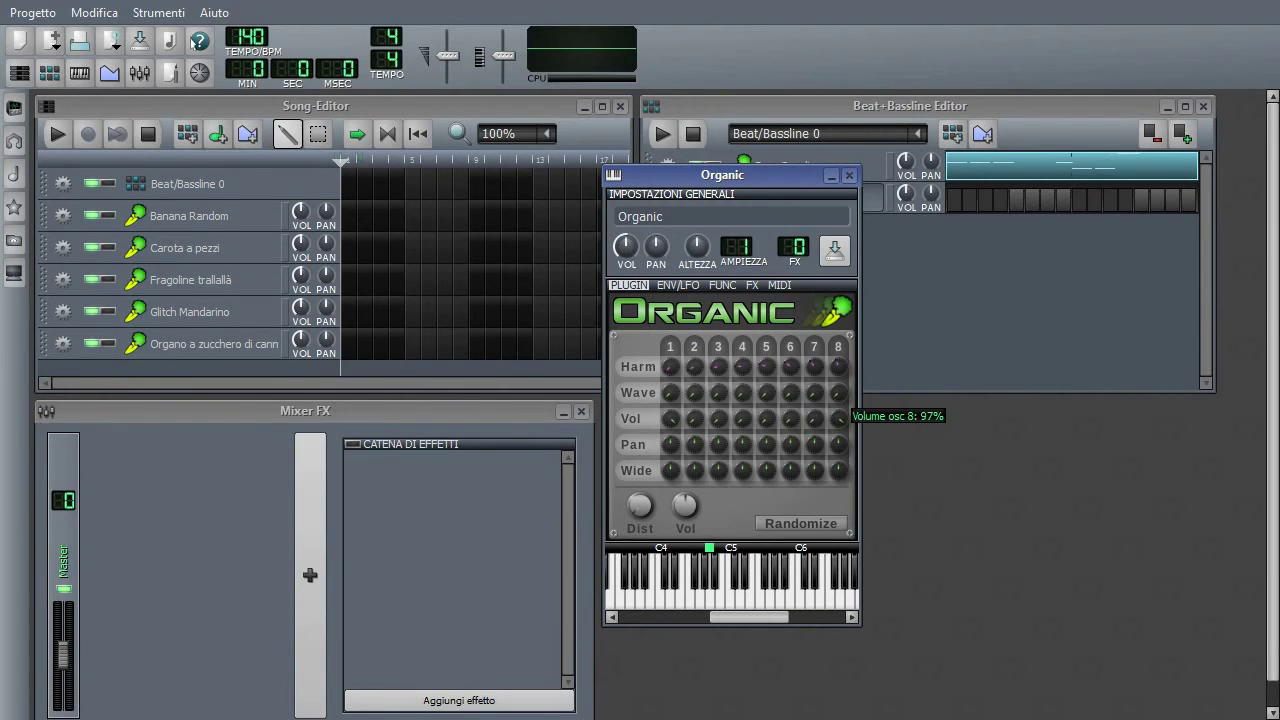
pyautogui.click(674, 422)
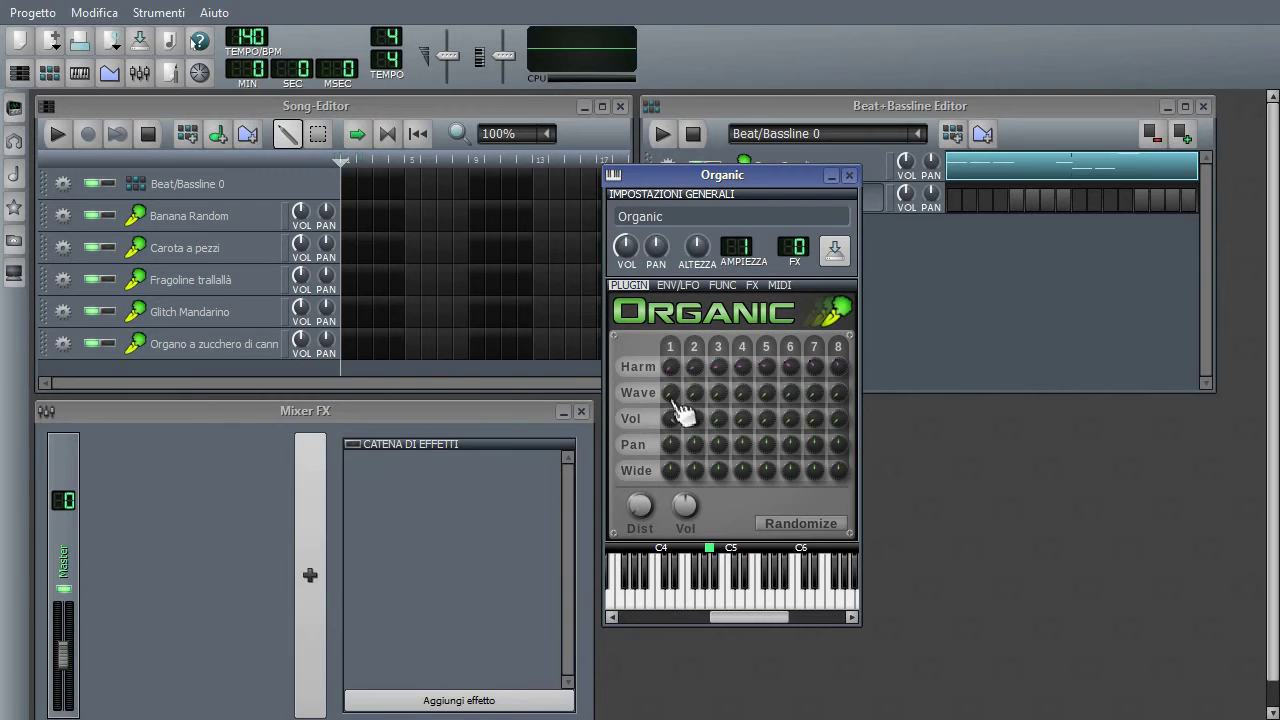
# Step: Adjust oscillator 1's harmonic and audition notes while stepping its waveform up to Exponential wave
pyautogui.click(672, 372)
pyautogui.moveTo(672, 372); pyautogui.dragTo(672, 354)
pyautogui.press('y')
pyautogui.scroll(1, 676, 400)
pyautogui.scroll(1, 681, 402)
pyautogui.scroll(1, 677, 400)
pyautogui.press('y')
pyautogui.scroll(1, 688, 412)
pyautogui.scroll(1, 688, 412)
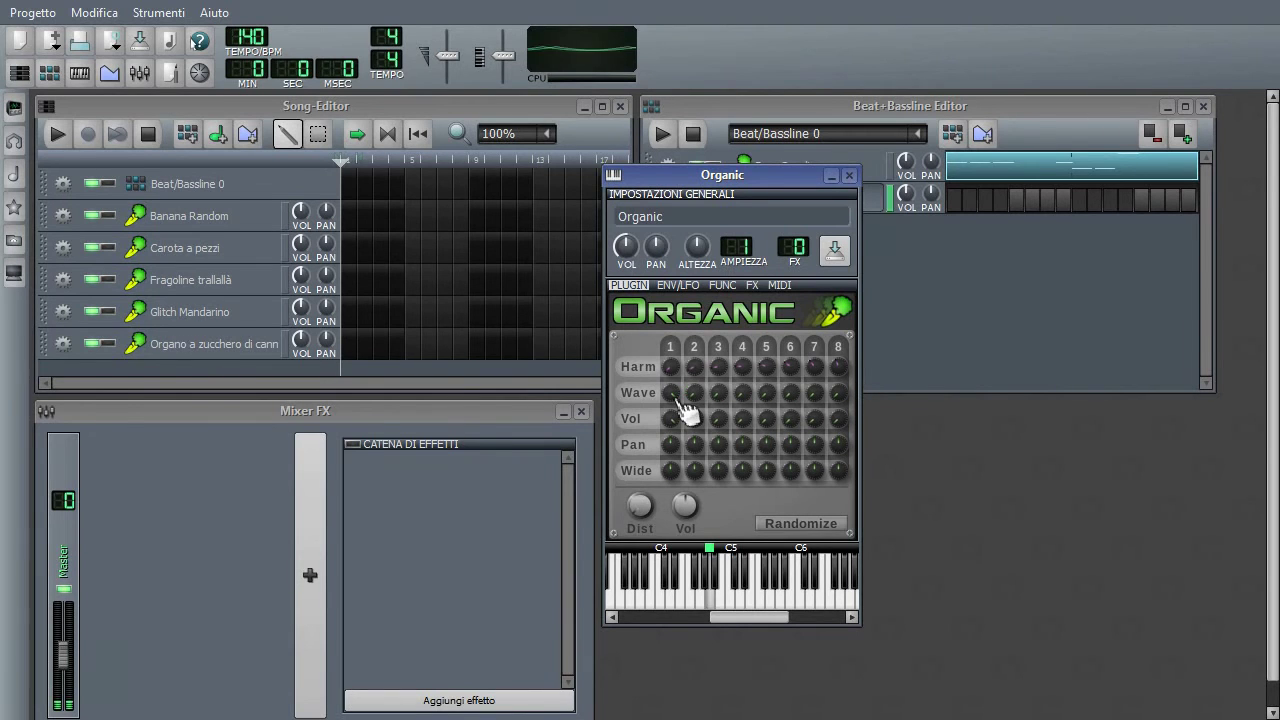
pyautogui.scroll(1, 676, 398)
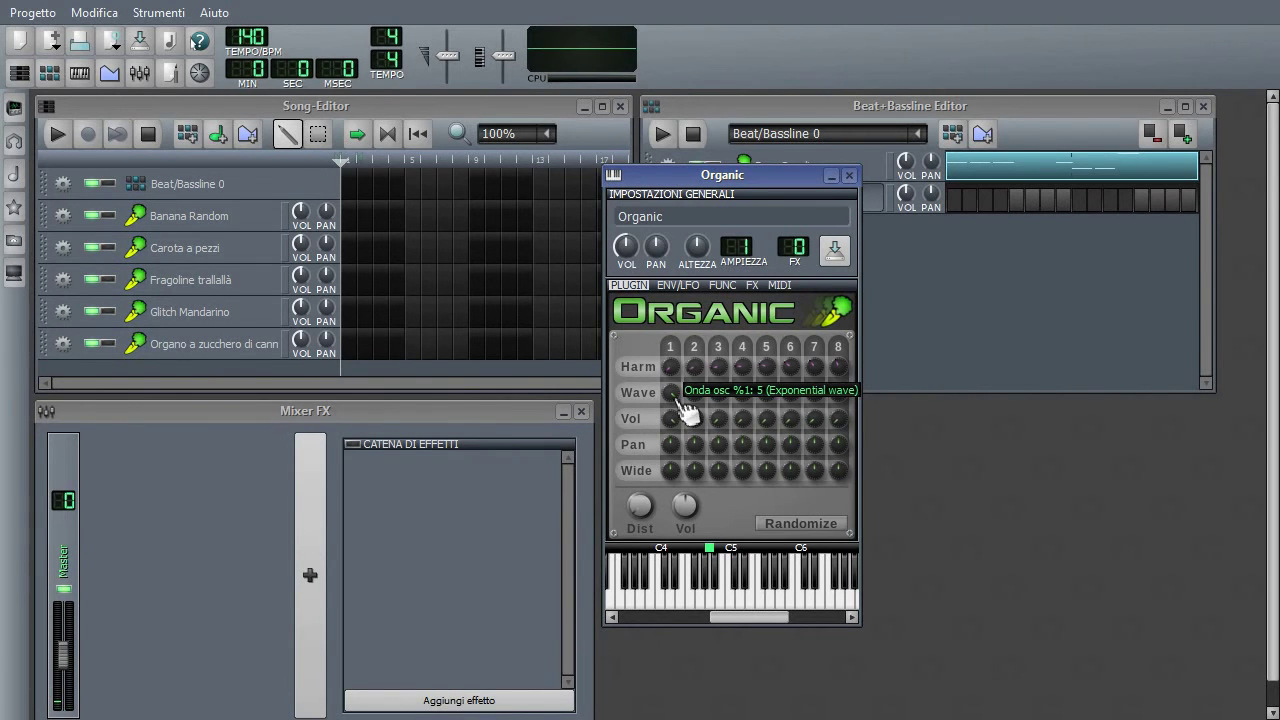
# Step: Sweep oscillator 1's waveform through its range, return it to the first waveform, and audition several notes
pyautogui.scroll(-5, 675, 398)
pyautogui.scroll(5, 675, 398)
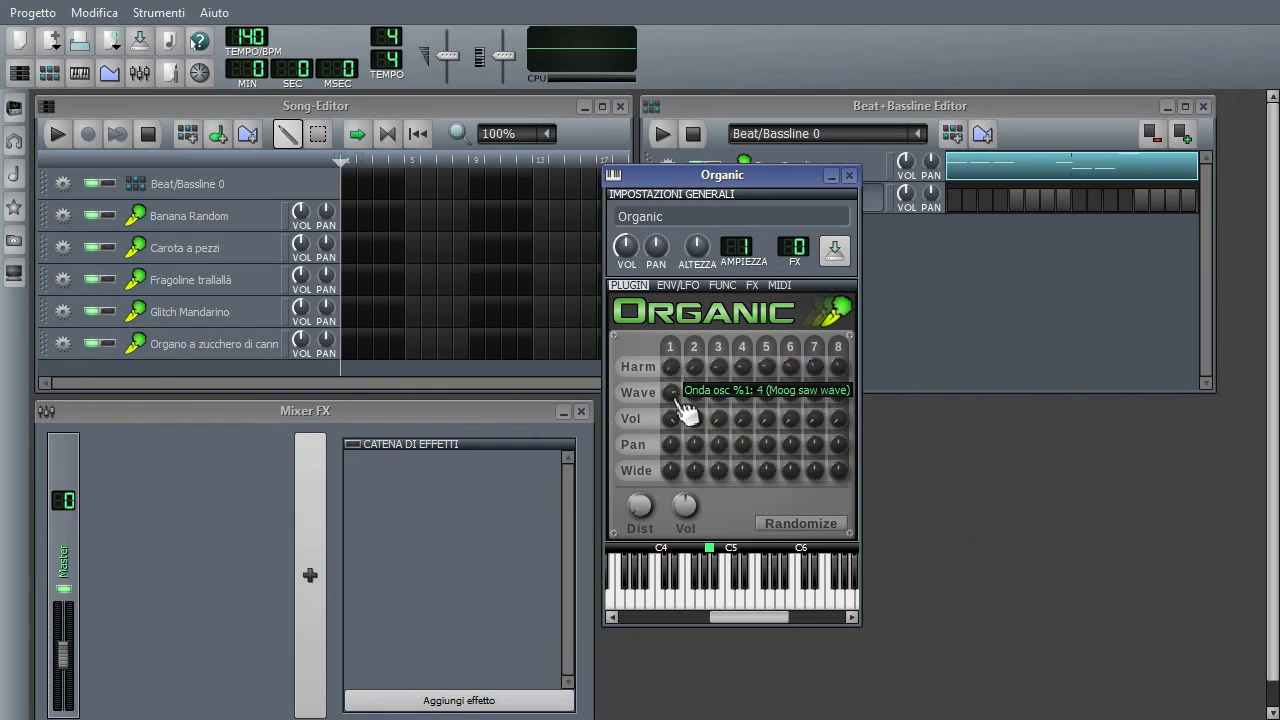
pyautogui.scroll(1, 671, 394)
pyautogui.scroll(-5, 671, 394)
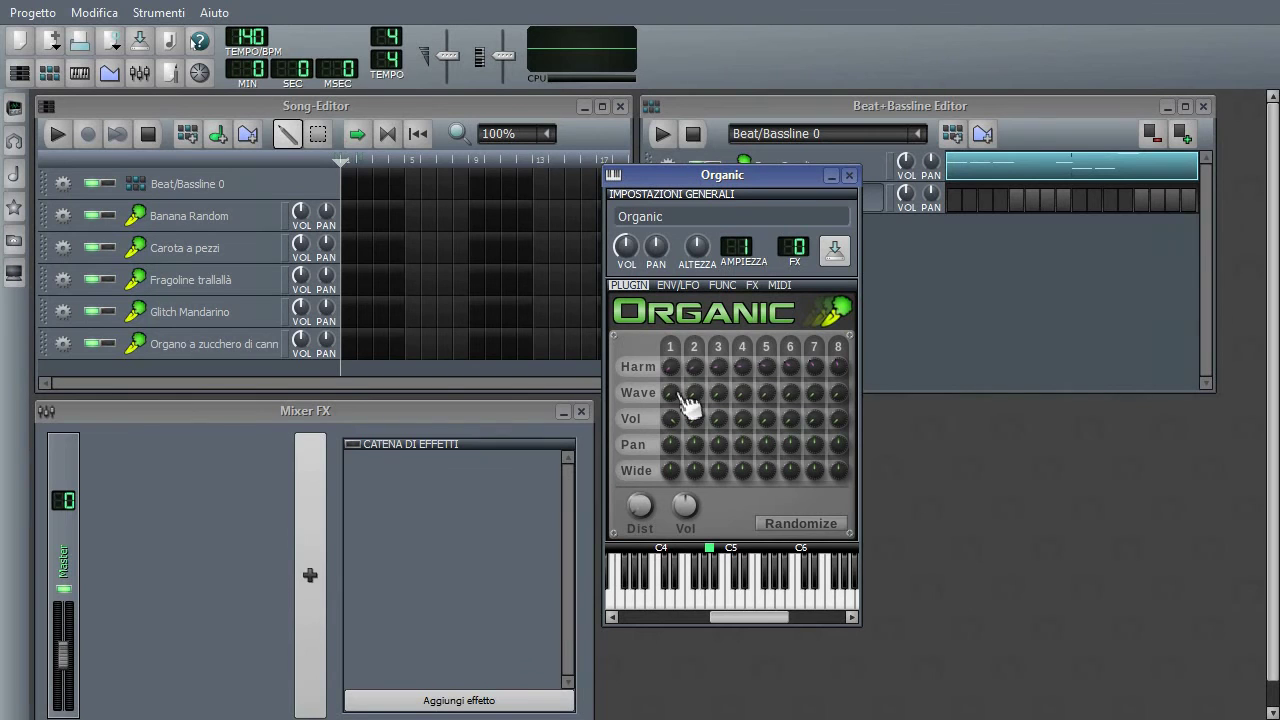
pyautogui.press('y')
pyautogui.press('t')
pyautogui.press('i')
# Step: Raise the volume envelope's amount, set its attack to 0.08, and return to the oscillator settings
pyautogui.click(678, 286)
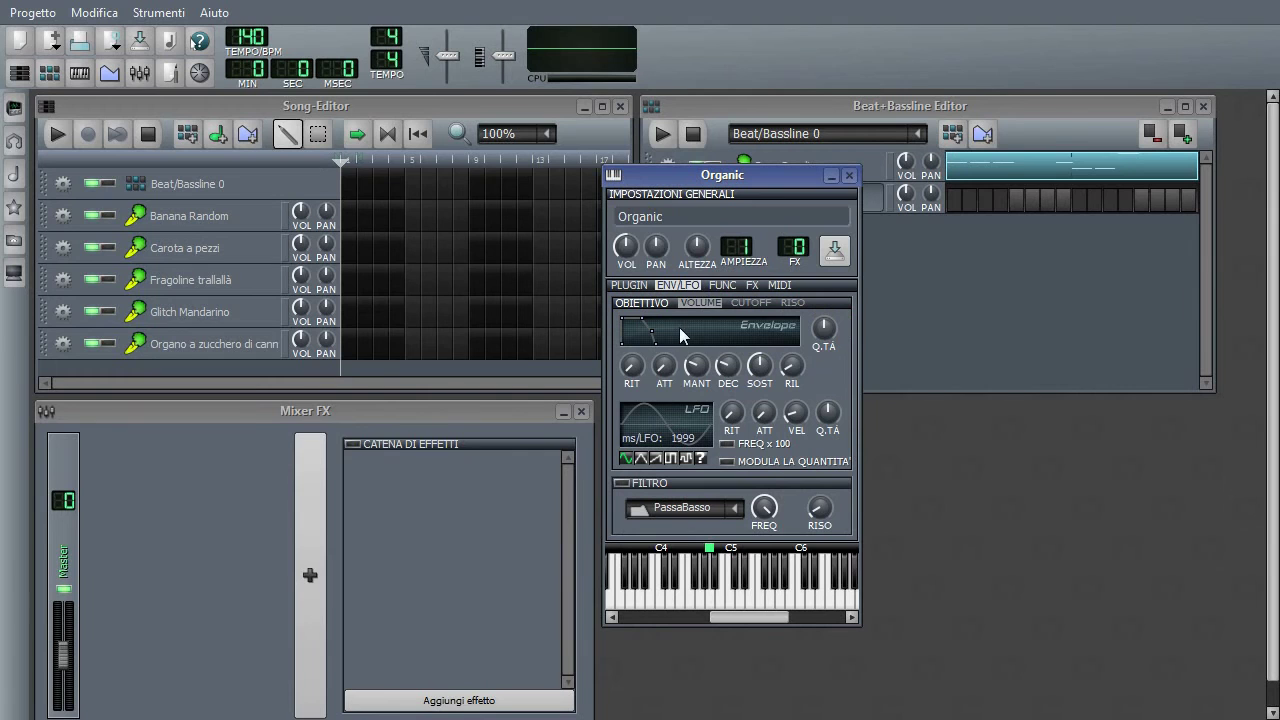
pyautogui.click(679, 327)
pyautogui.moveTo(665, 378); pyautogui.dragTo(665, 370)
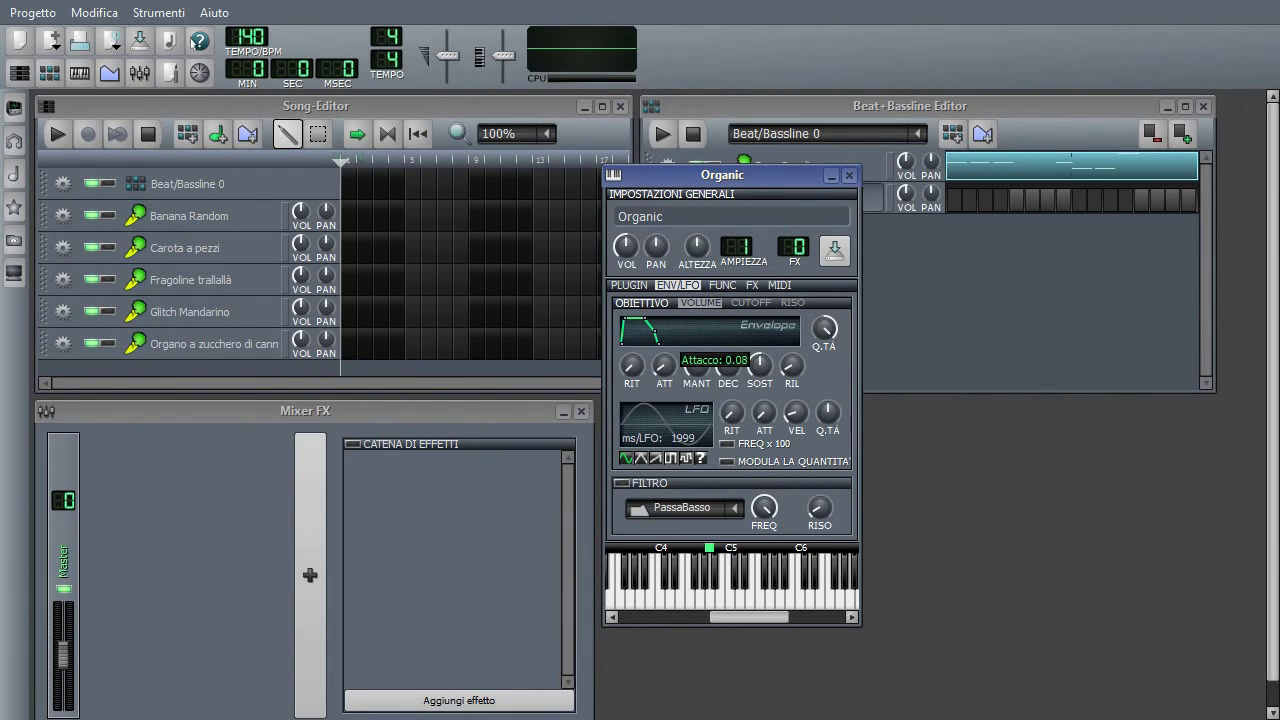
pyautogui.click(632, 286)
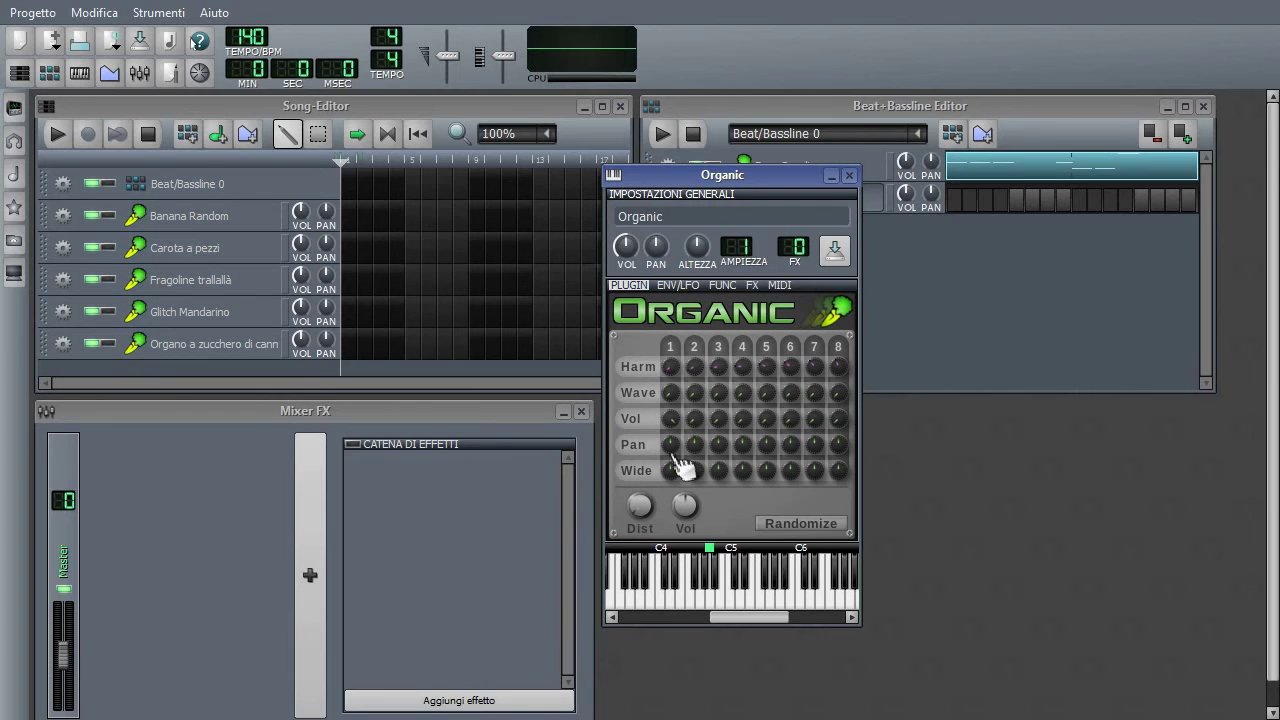
# Step: Set the volume envelope's sustain to 1 and return to the oscillator settings
pyautogui.click(682, 289)
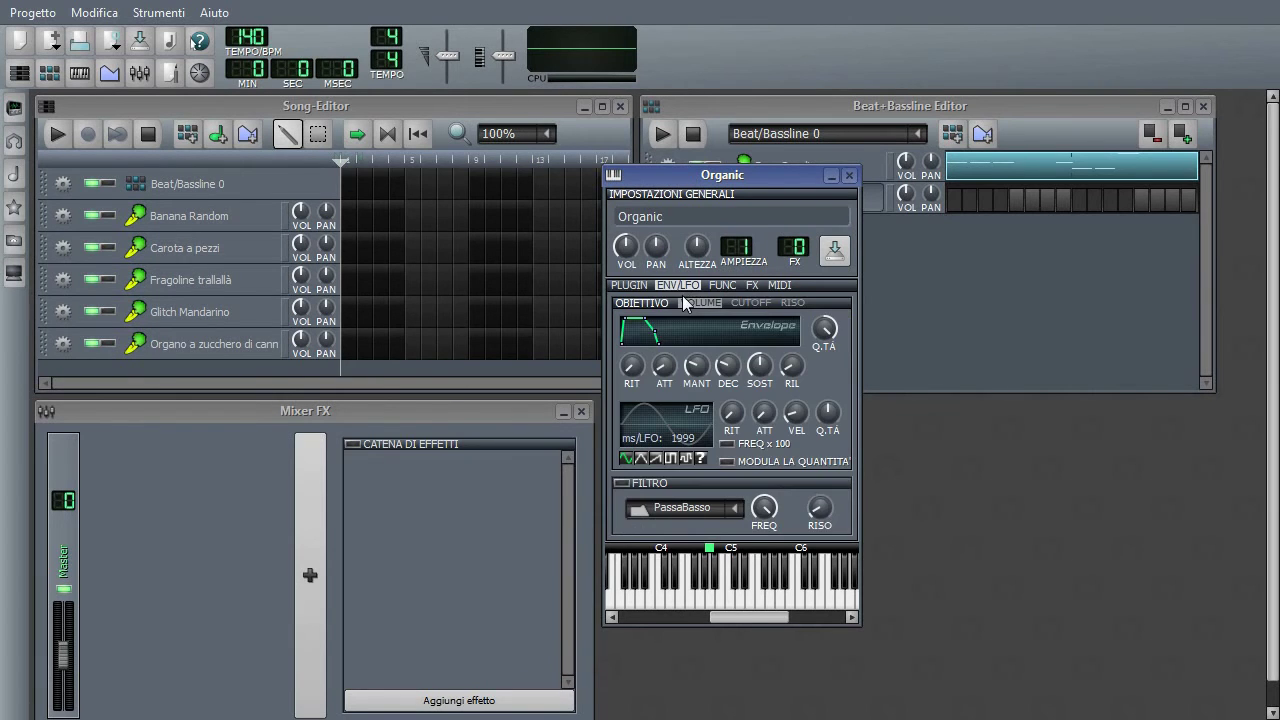
pyautogui.click(629, 285)
pyautogui.click(678, 285)
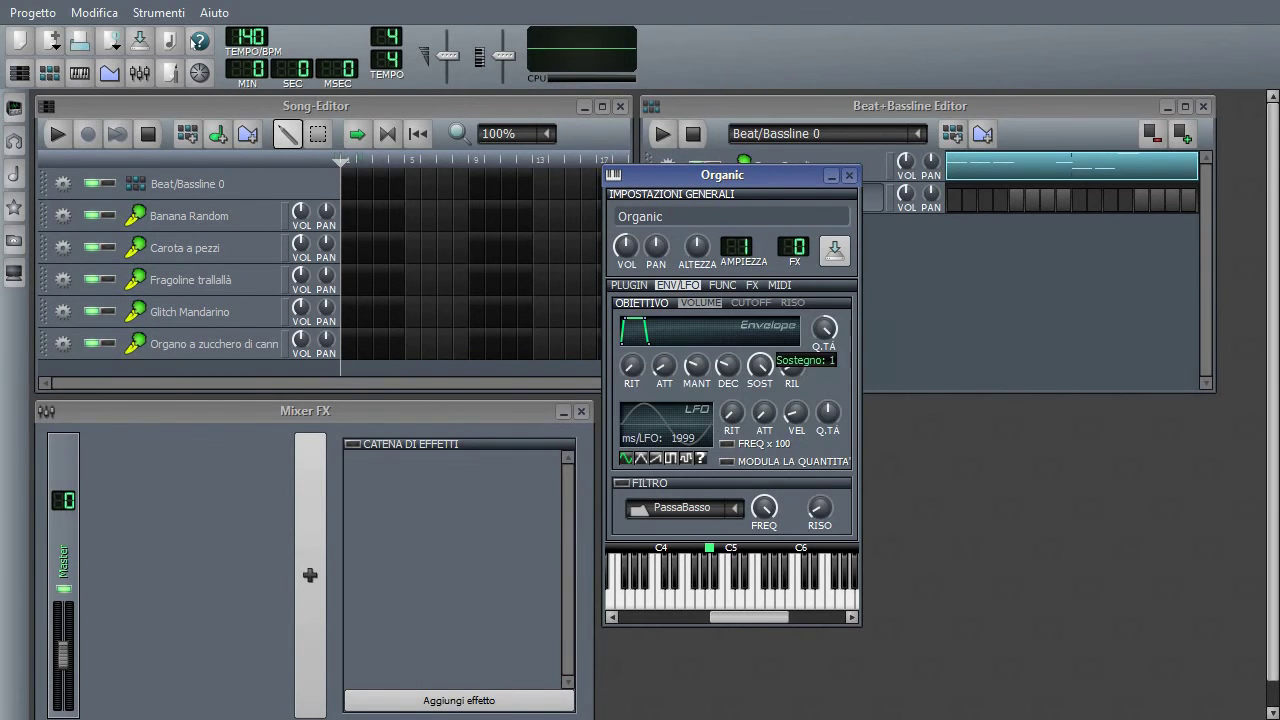
pyautogui.click(629, 285)
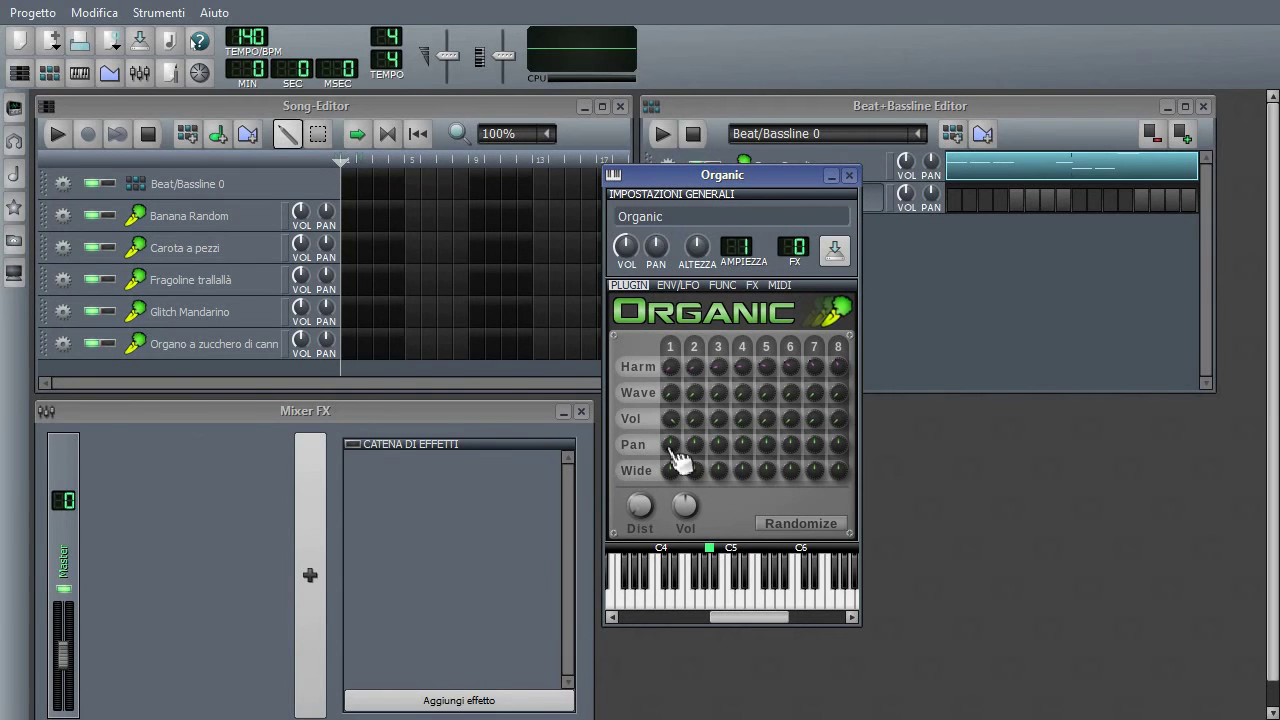
# Step: Audition repeated notes with oscillator 1 panned to 87, and reset its panning to 0
pyautogui.moveTo(670, 449)
pyautogui.mouseDown()
pyautogui.moveTo(670, 483)
pyautogui.moveTo(680, 458)
pyautogui.mouseUp()
pyautogui.press('y')
pyautogui.press('y')
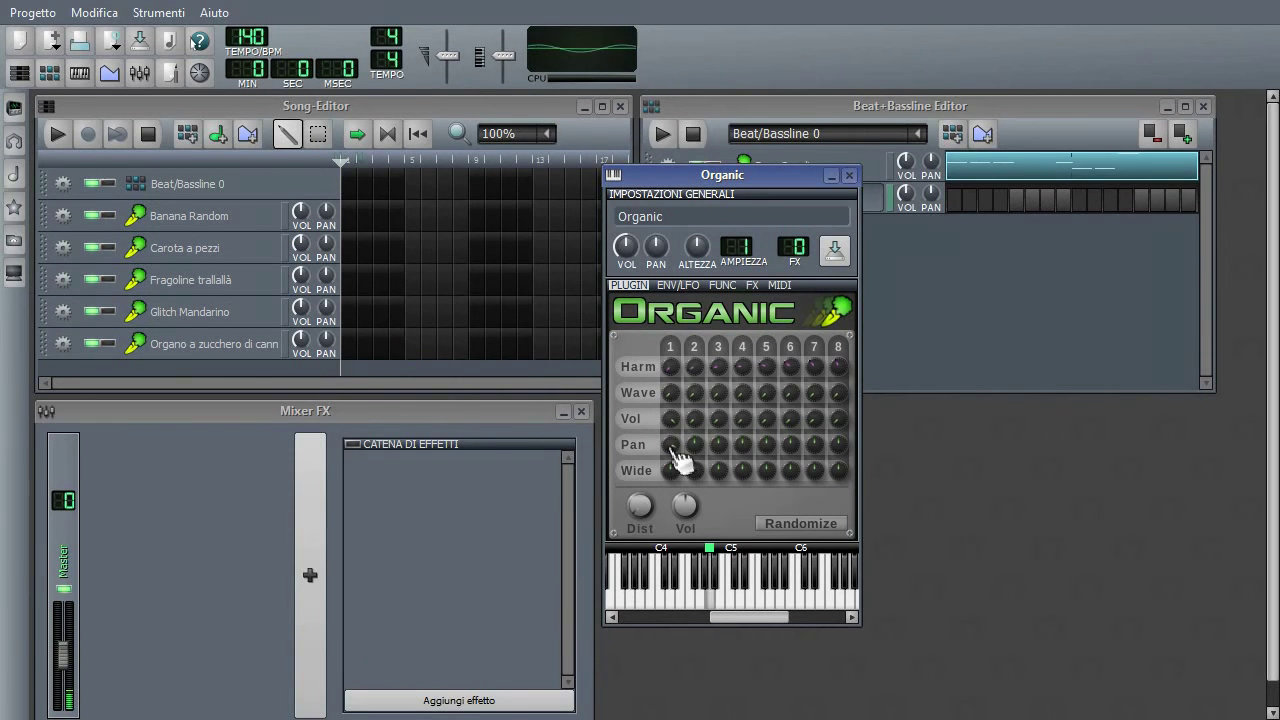
pyautogui.rightClick(674, 452)
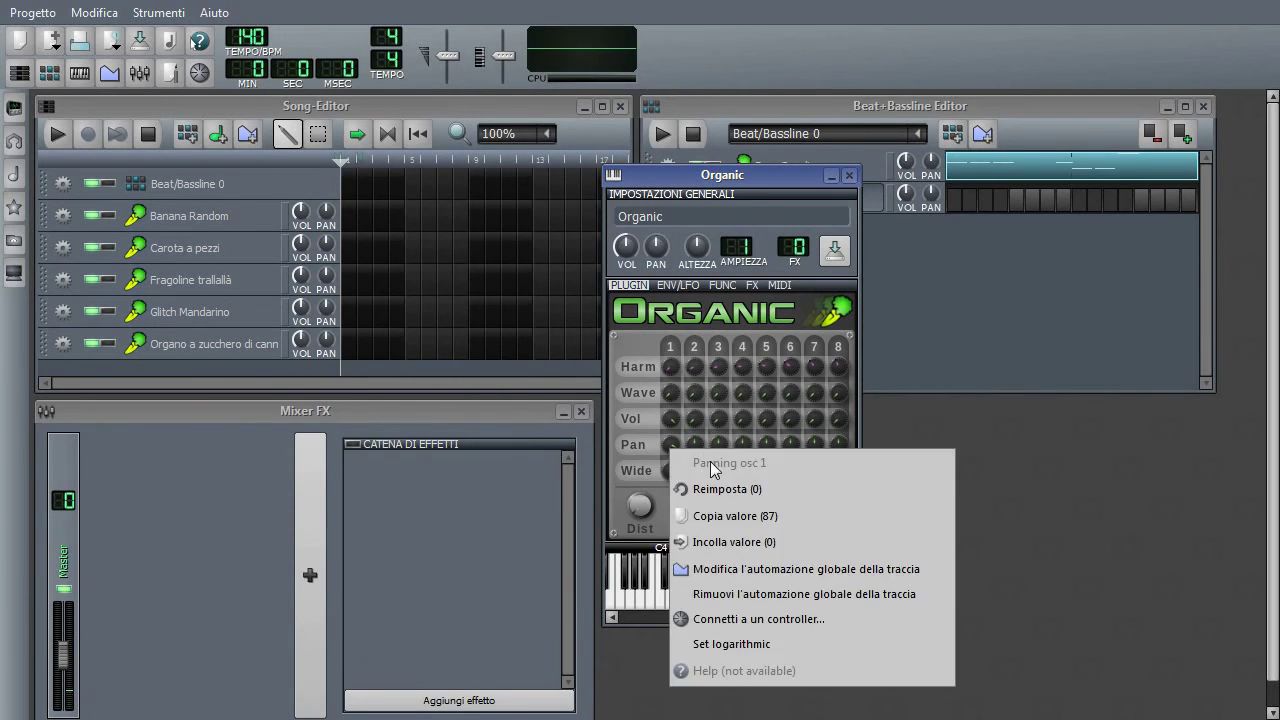
pyautogui.click(726, 488)
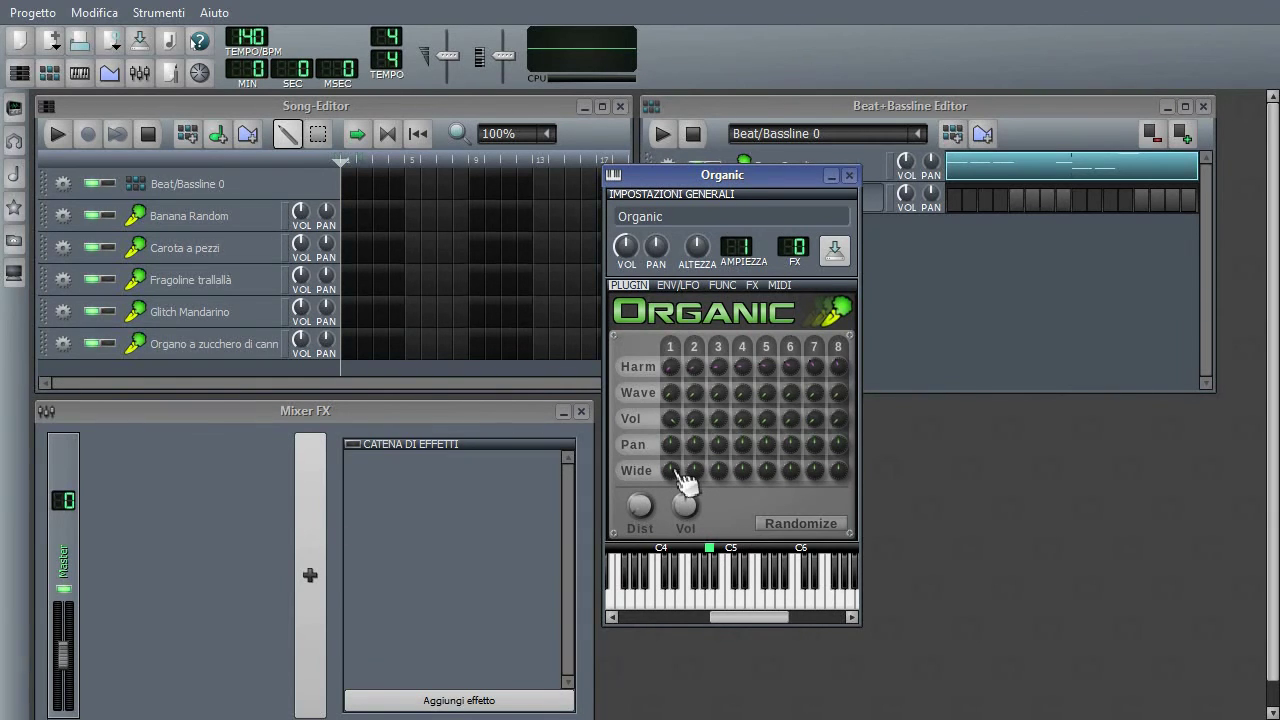
# Step: Adjust the Wide detuning of oscillator 1 in both directions, auditioning notes between the changes
pyautogui.click(680, 474)
pyautogui.click(674, 473)
pyautogui.press('t')
pyautogui.moveTo(677, 480)
pyautogui.mouseDown()
pyautogui.moveTo(677, 462)
pyautogui.moveTo(677, 486)
pyautogui.mouseUp()
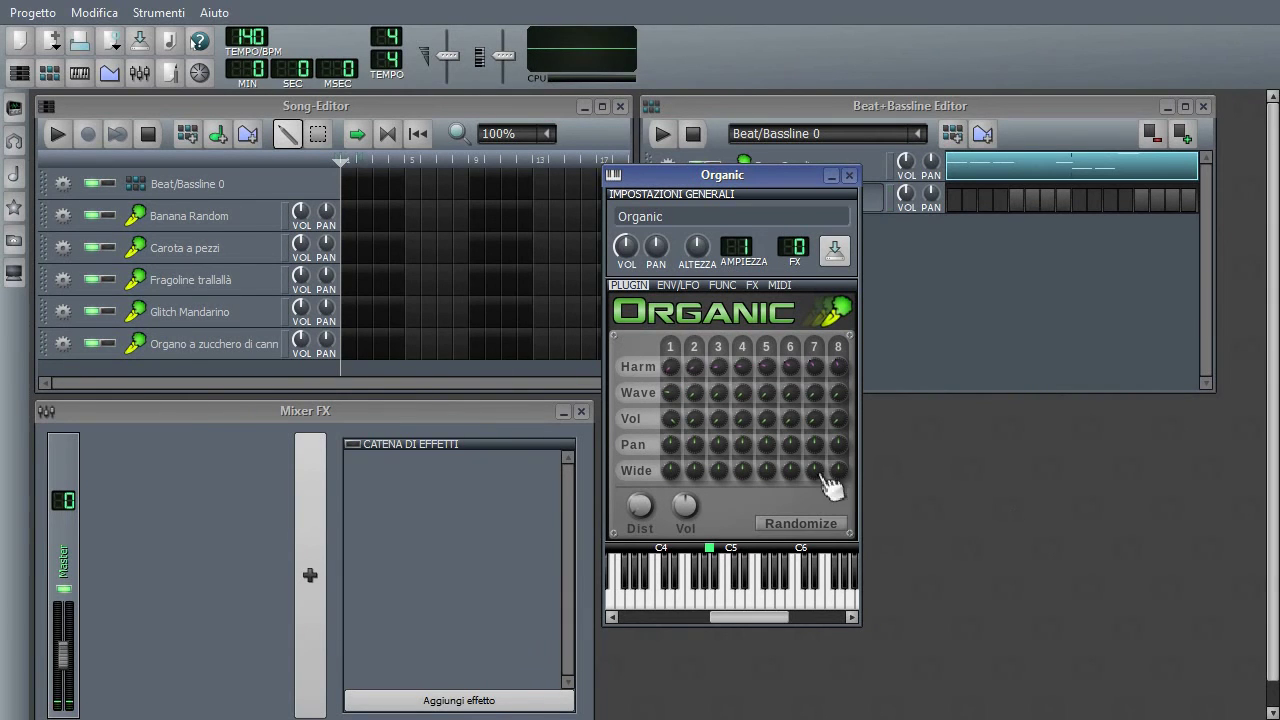
pyautogui.moveTo(670, 470); pyautogui.dragTo(670, 455)
pyautogui.scroll(2, 703, 394)
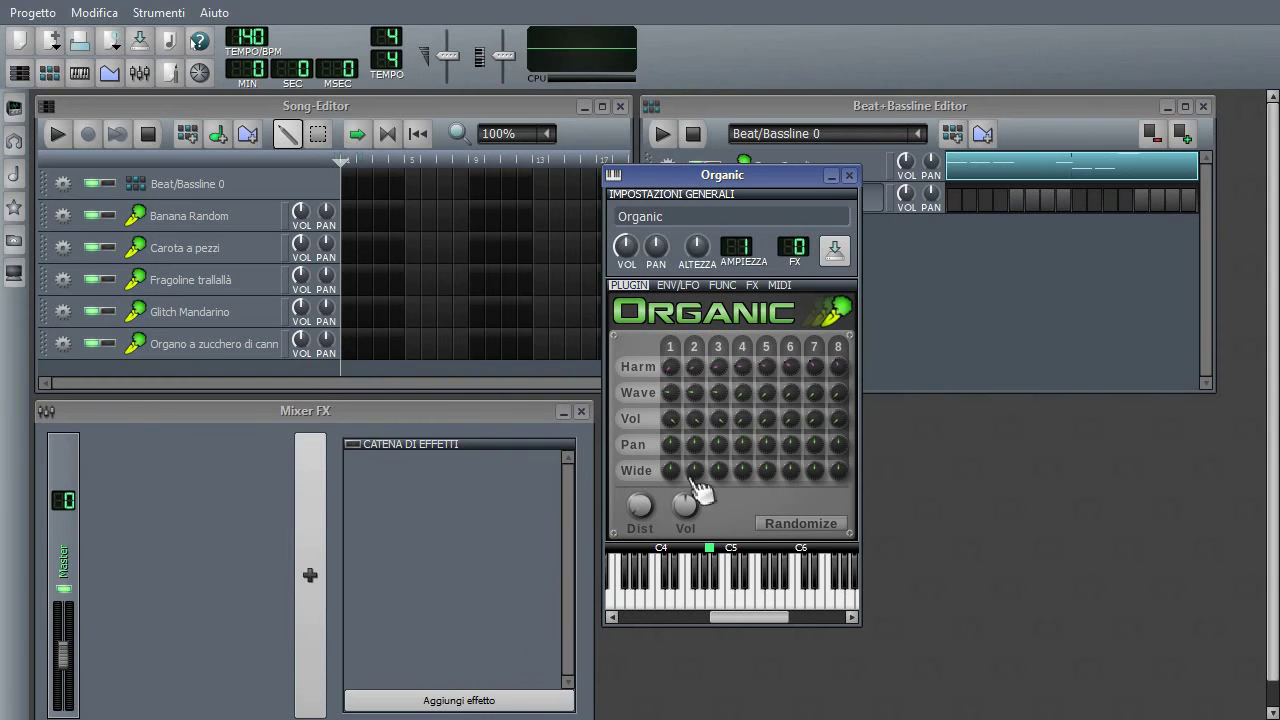
pyautogui.press('e')
pyautogui.press('e')
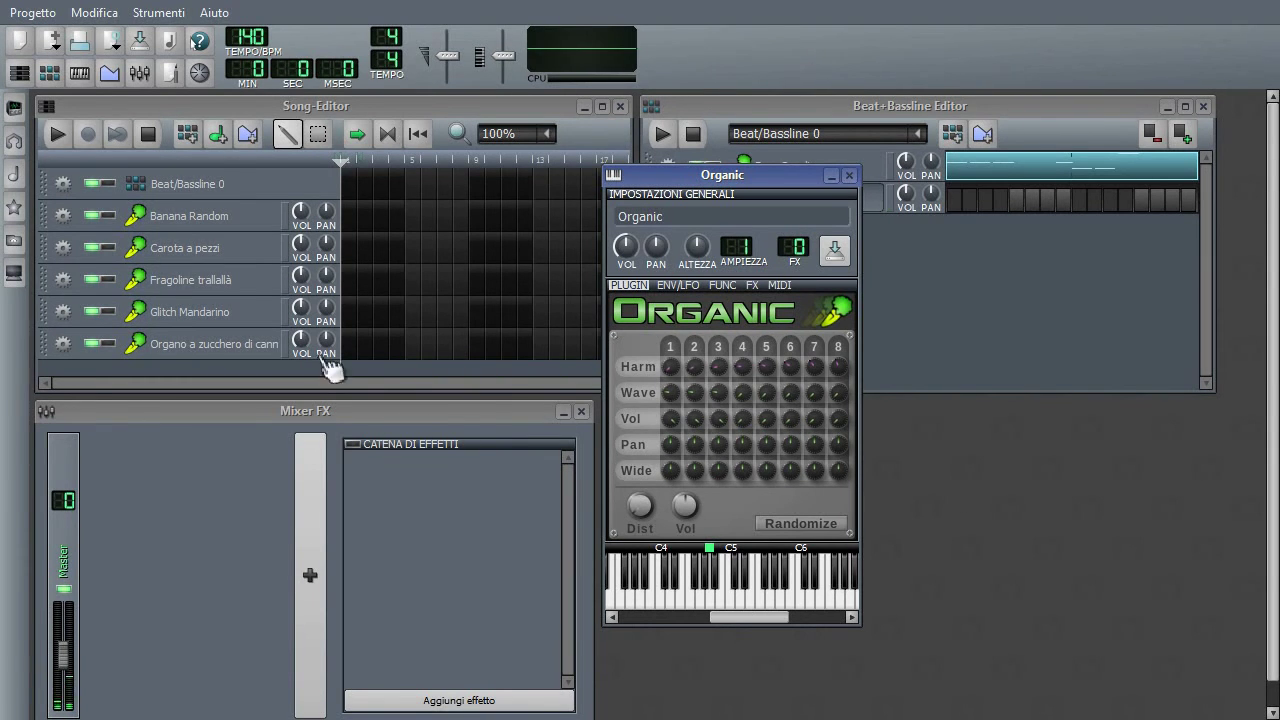
# Step: Adjust the Wide detuning of oscillator 2 and audition a long series of single and repeated notes
pyautogui.moveTo(702, 476); pyautogui.dragTo(700, 458)
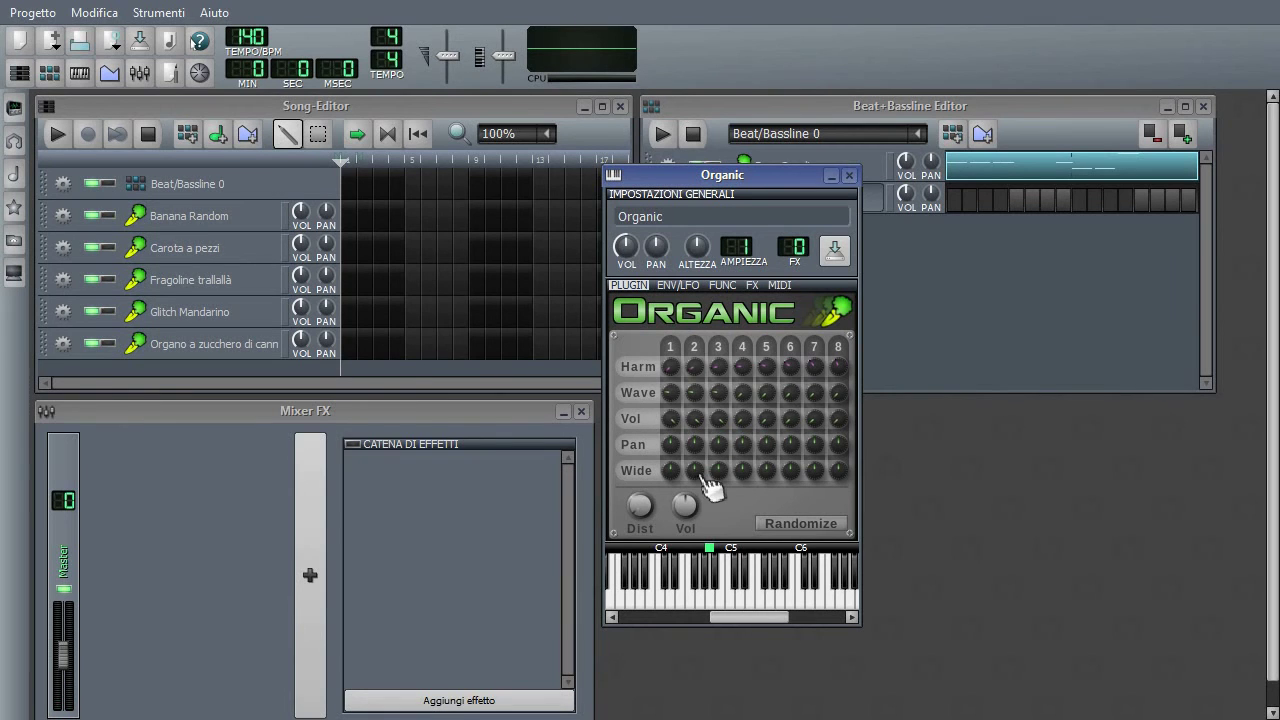
pyautogui.press('i')
pyautogui.press('u')
pyautogui.press('y')
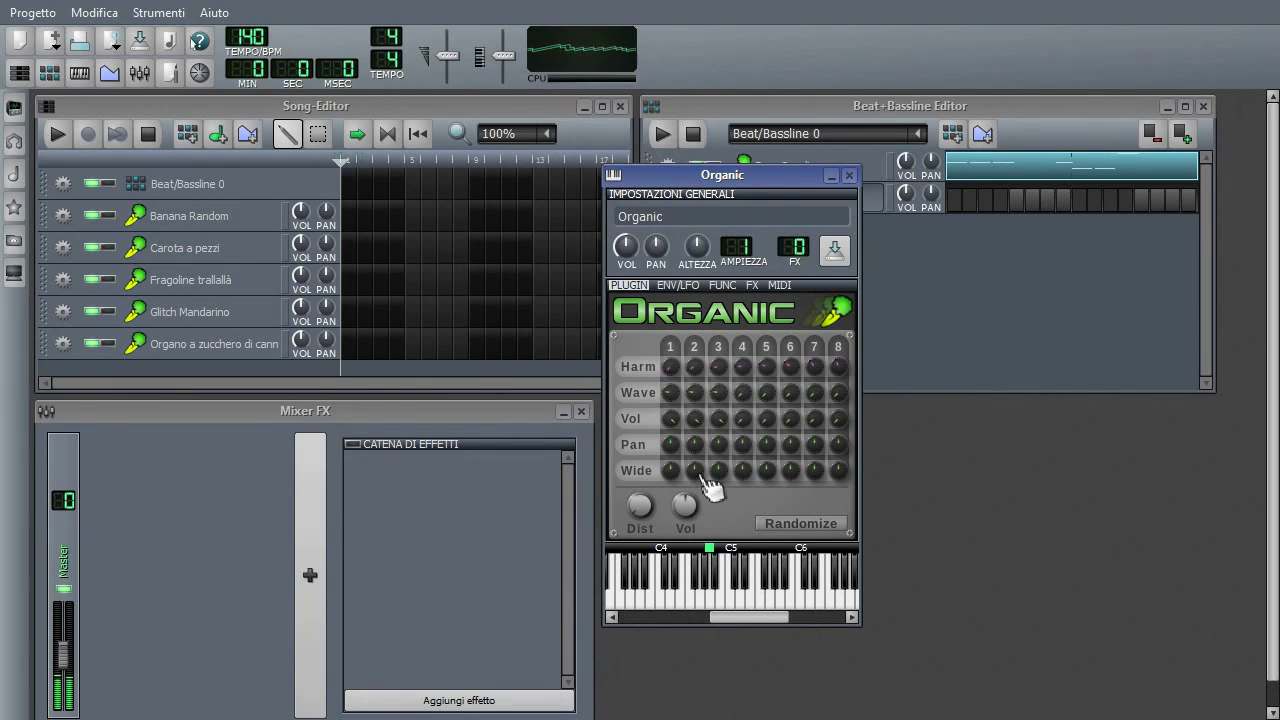
pyautogui.press('q')
pyautogui.press('w')
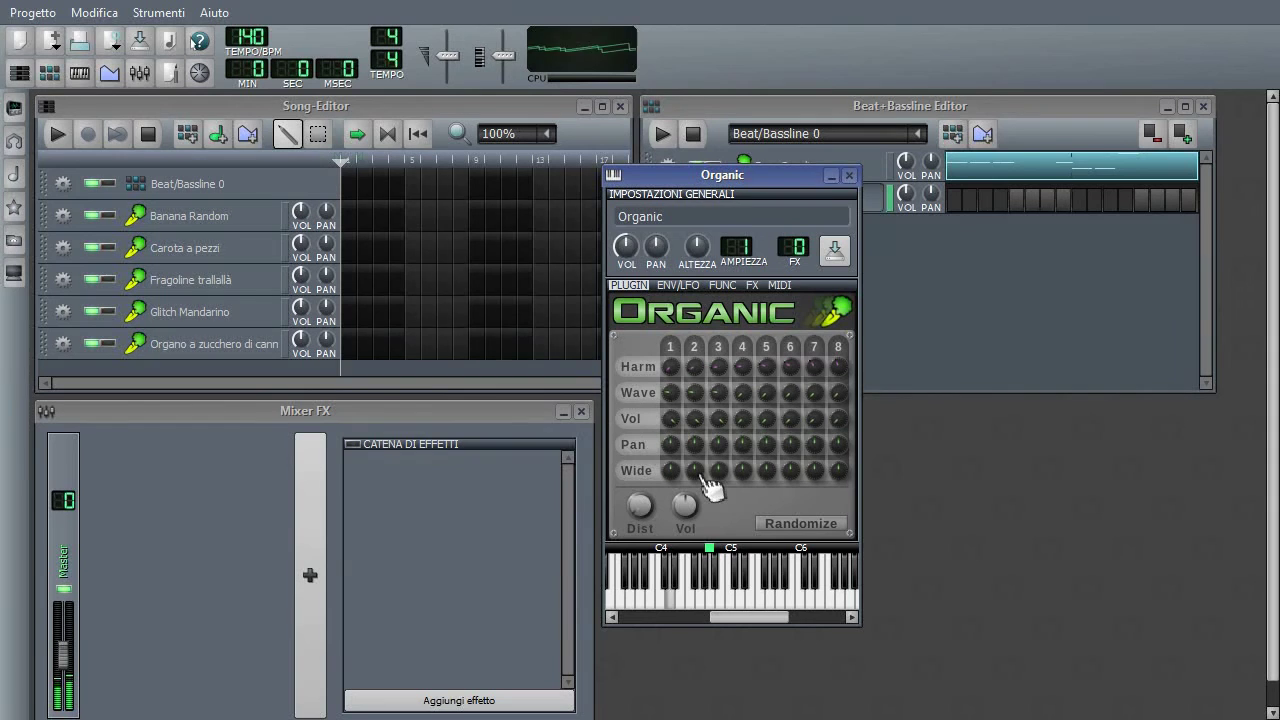
pyautogui.press('w')
pyautogui.press('x')
pyautogui.press('x')
pyautogui.press('x')
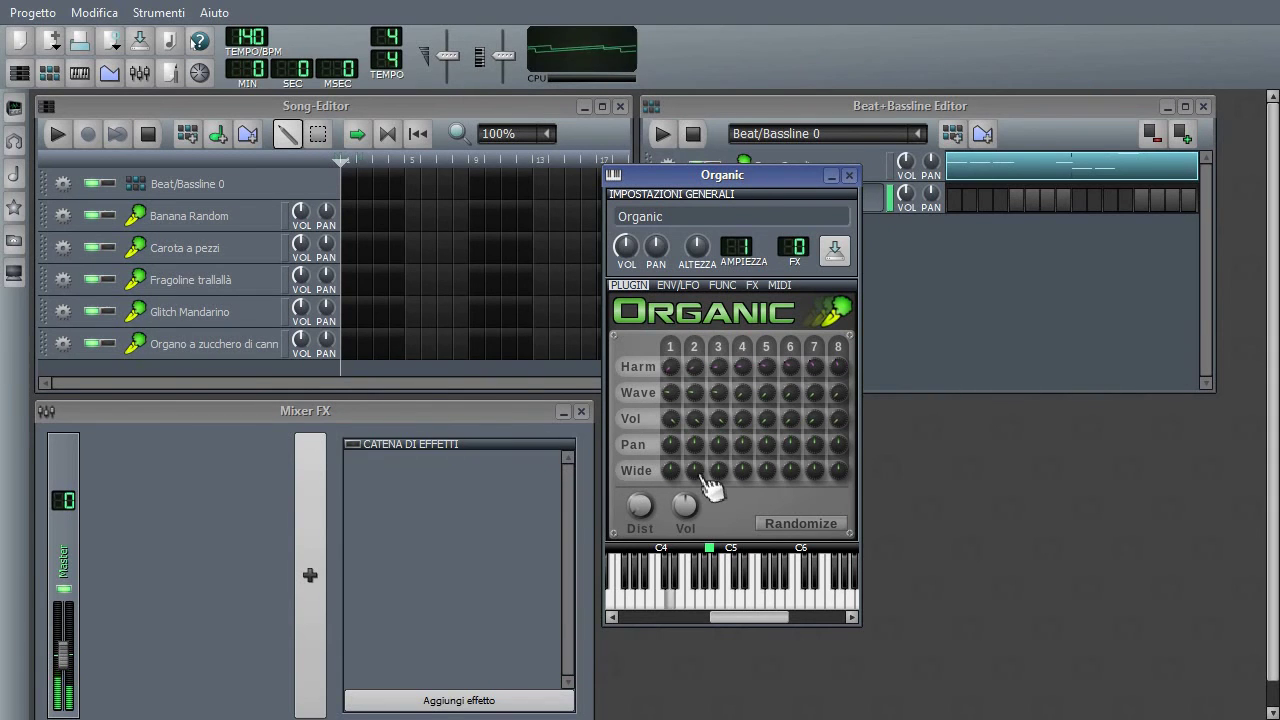
pyautogui.press('x')
pyautogui.press('x')
pyautogui.press('x')
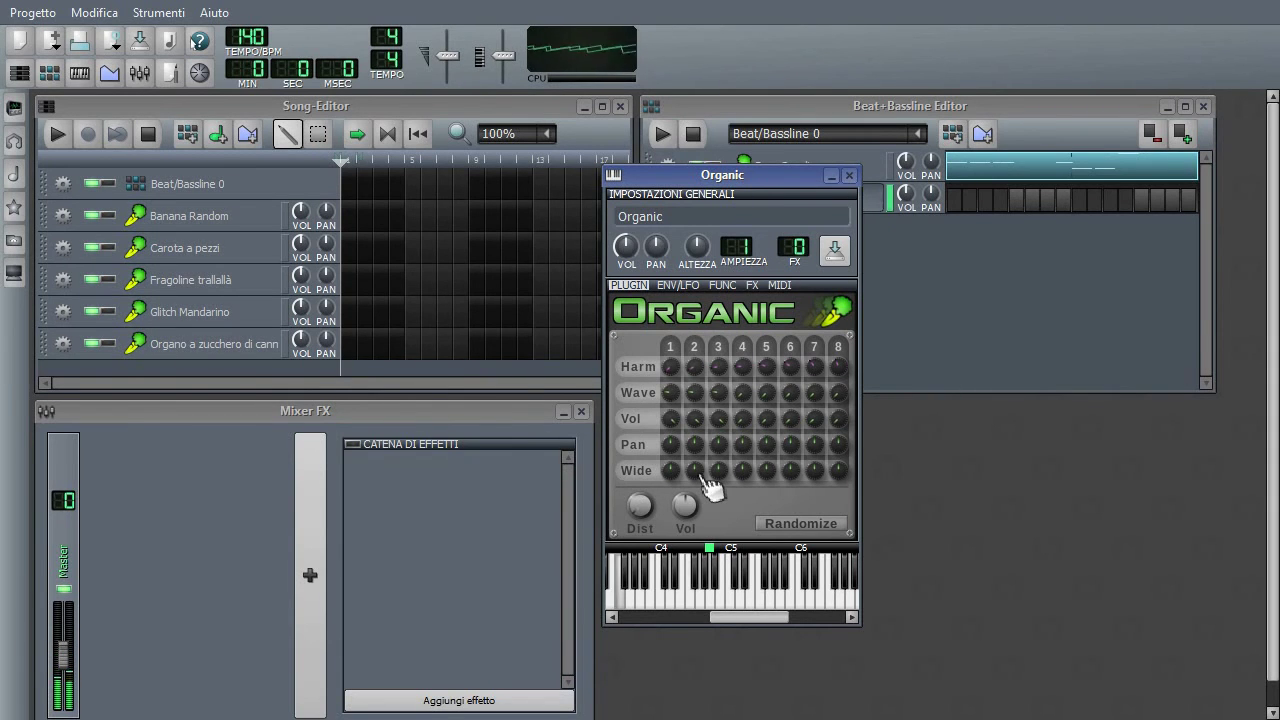
pyautogui.press('t')
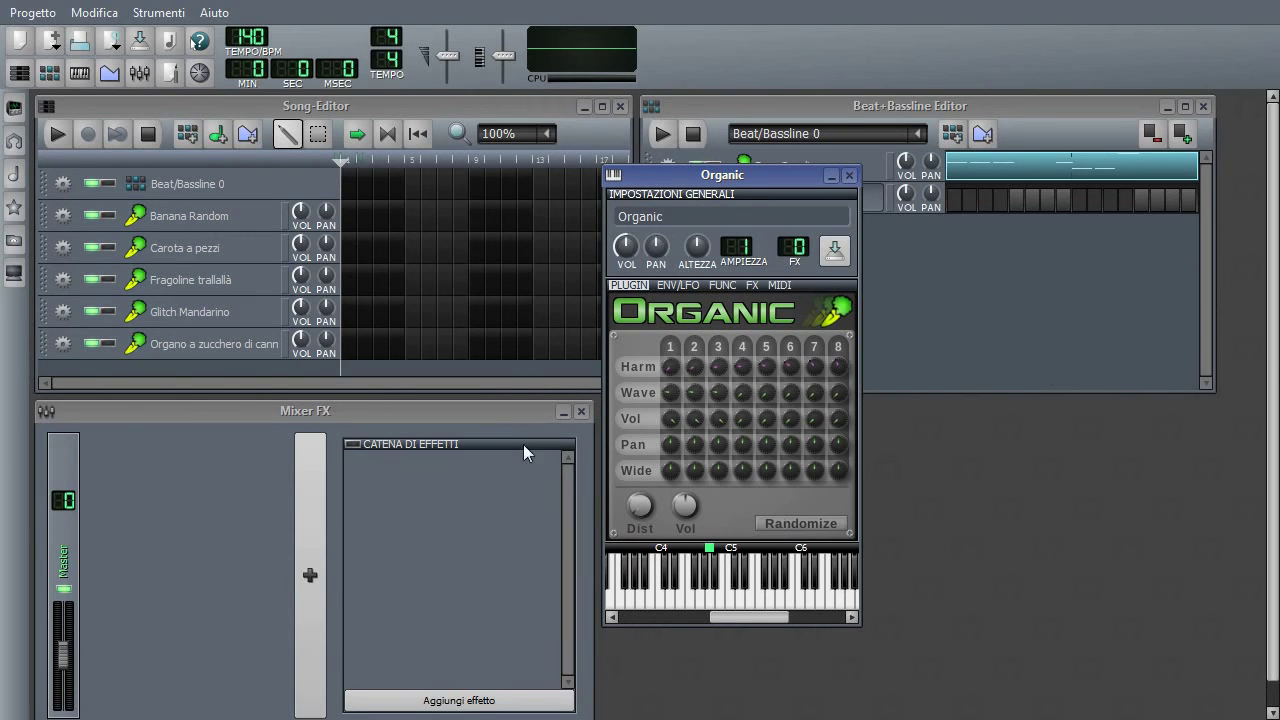
# Step: Raise the synth's distortion, lower its overall volume, and audition a series of notes
pyautogui.click(640, 505)
pyautogui.click(685, 505)
pyautogui.press('w')
pyautogui.press('w')
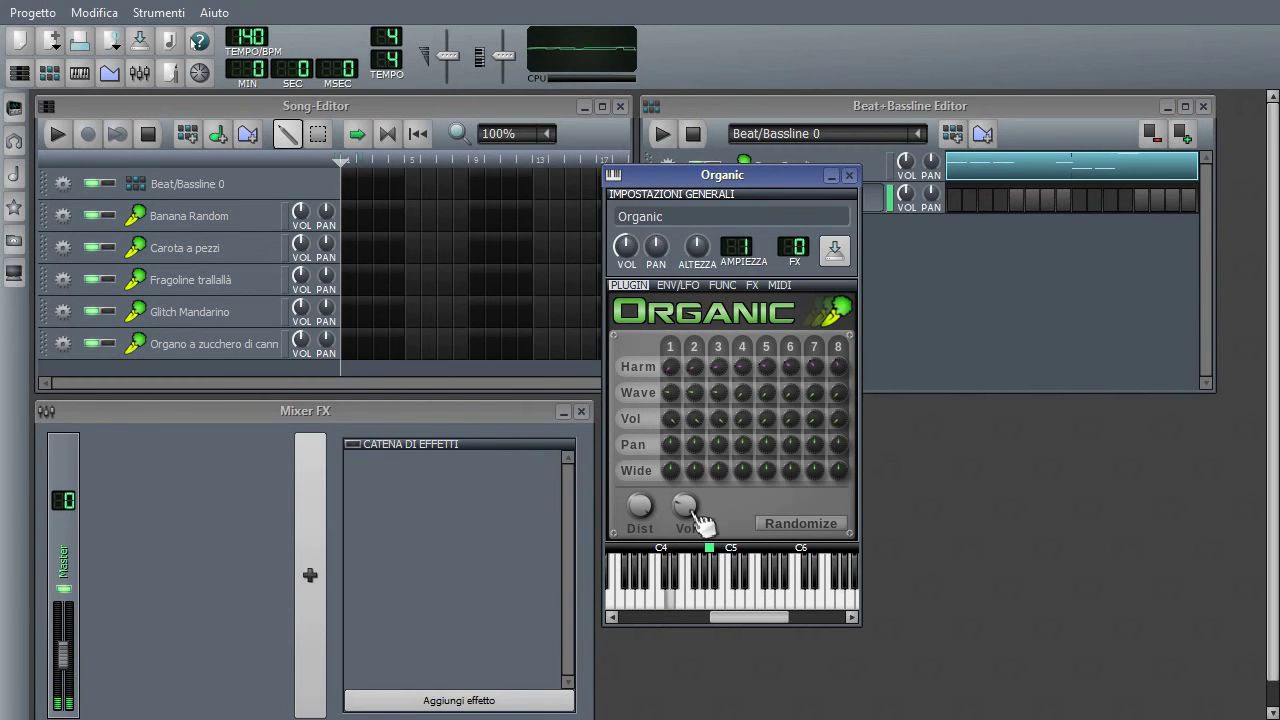
pyautogui.press('q')
pyautogui.press('r')
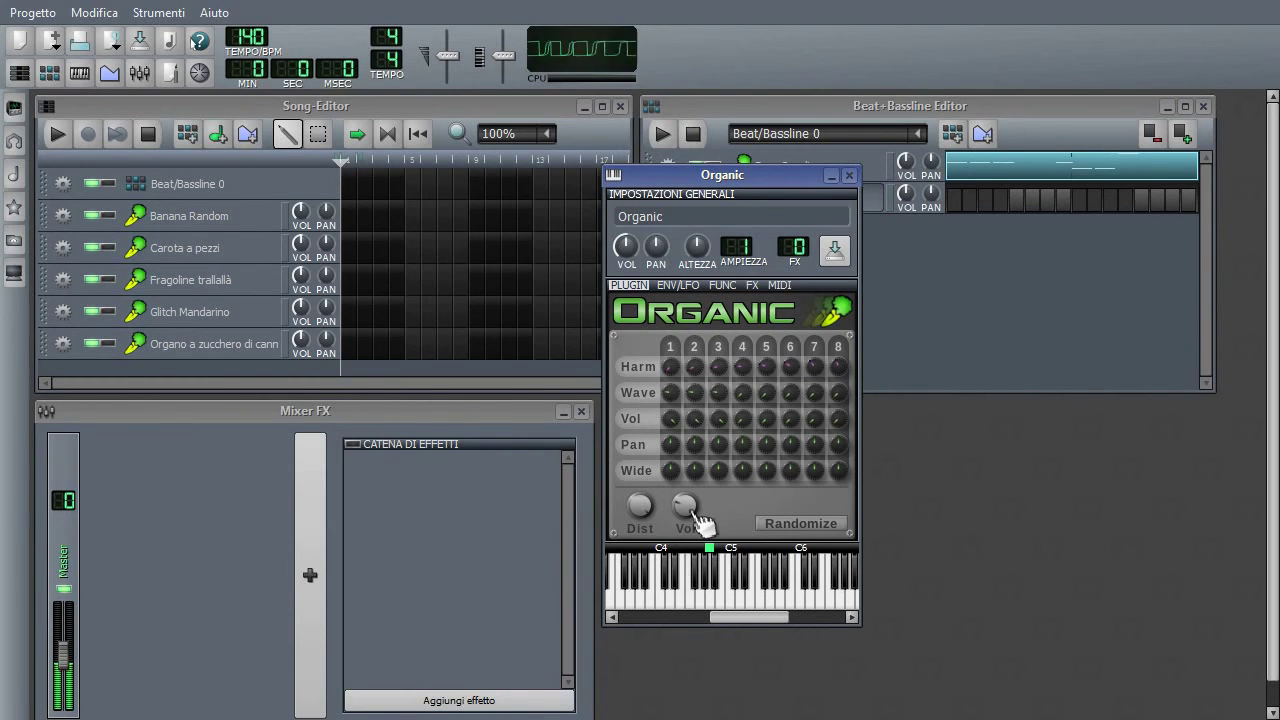
pyautogui.press('r')
pyautogui.press('w')
pyautogui.press('q')
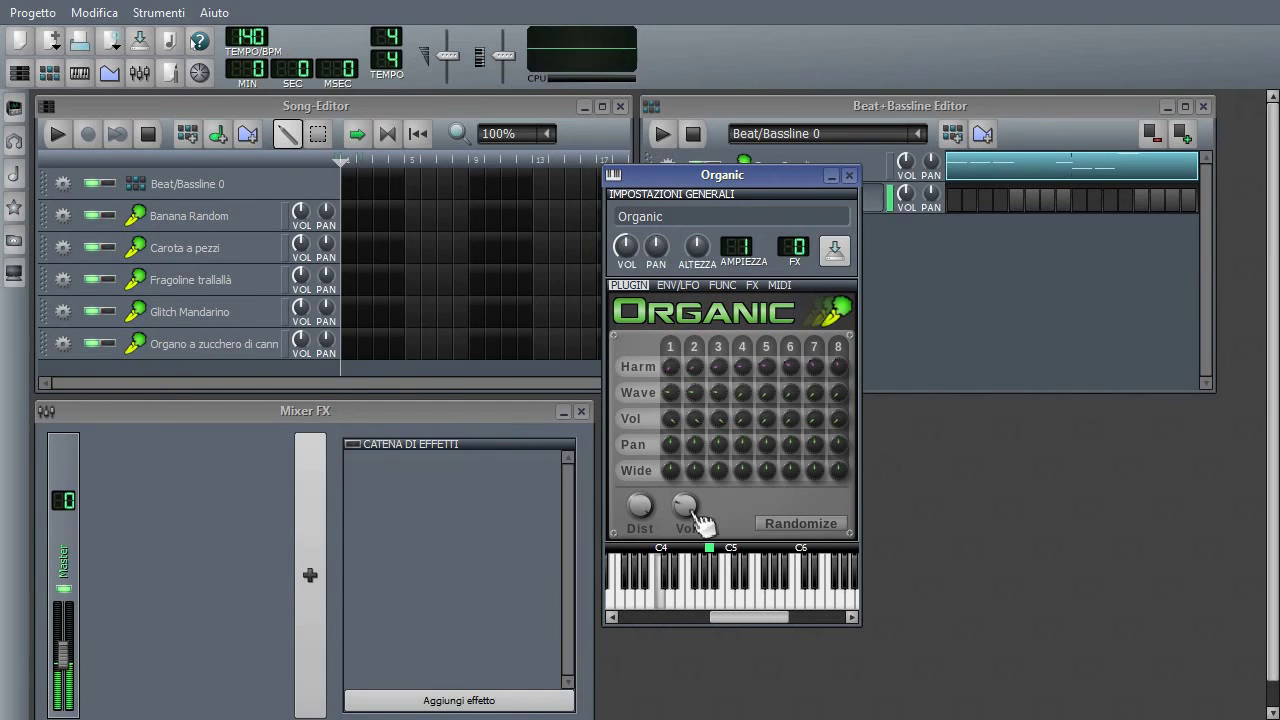
# Step: Audition a long series of notes with the distorted Organic sound, and randomize the instrument's oscillator settings
pyautogui.press('t')
pyautogui.press('t')
pyautogui.press('w')
pyautogui.press('q')
pyautogui.press('w')
pyautogui.press('e')
pyautogui.press('e')
pyautogui.press('r')
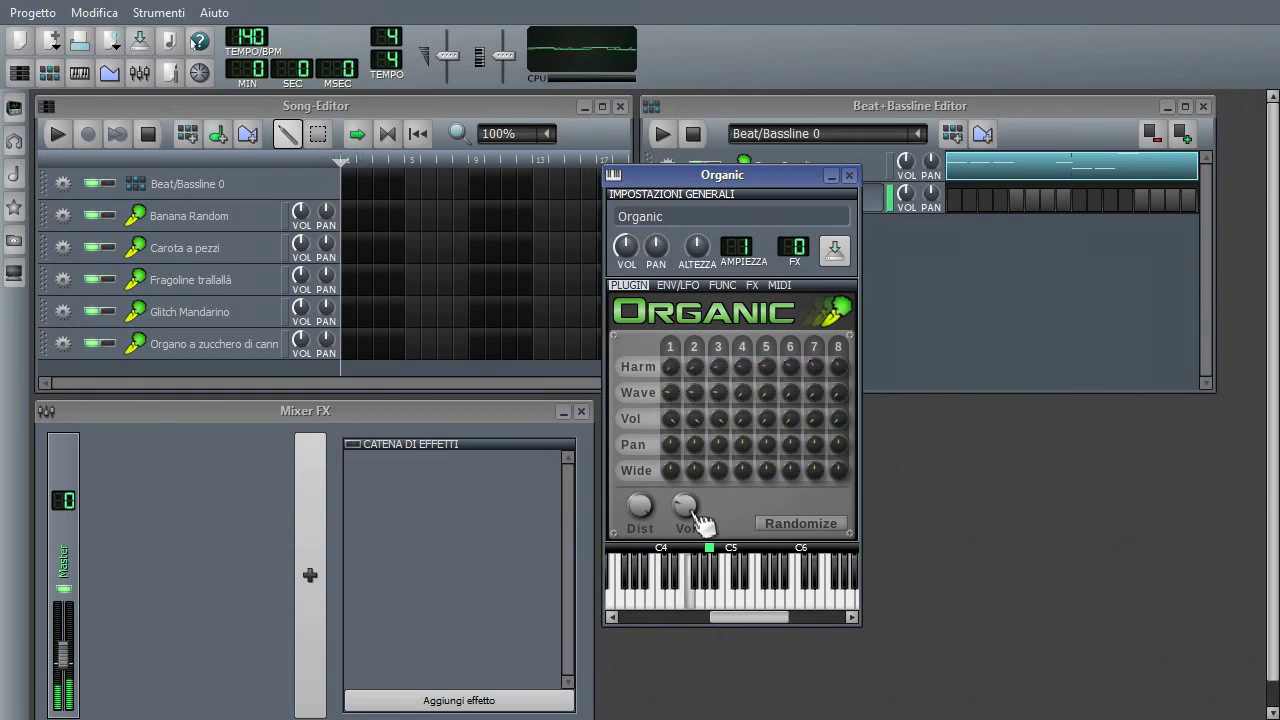
pyautogui.press('y')
pyautogui.press('u')
pyautogui.press('u')
pyautogui.press('i')
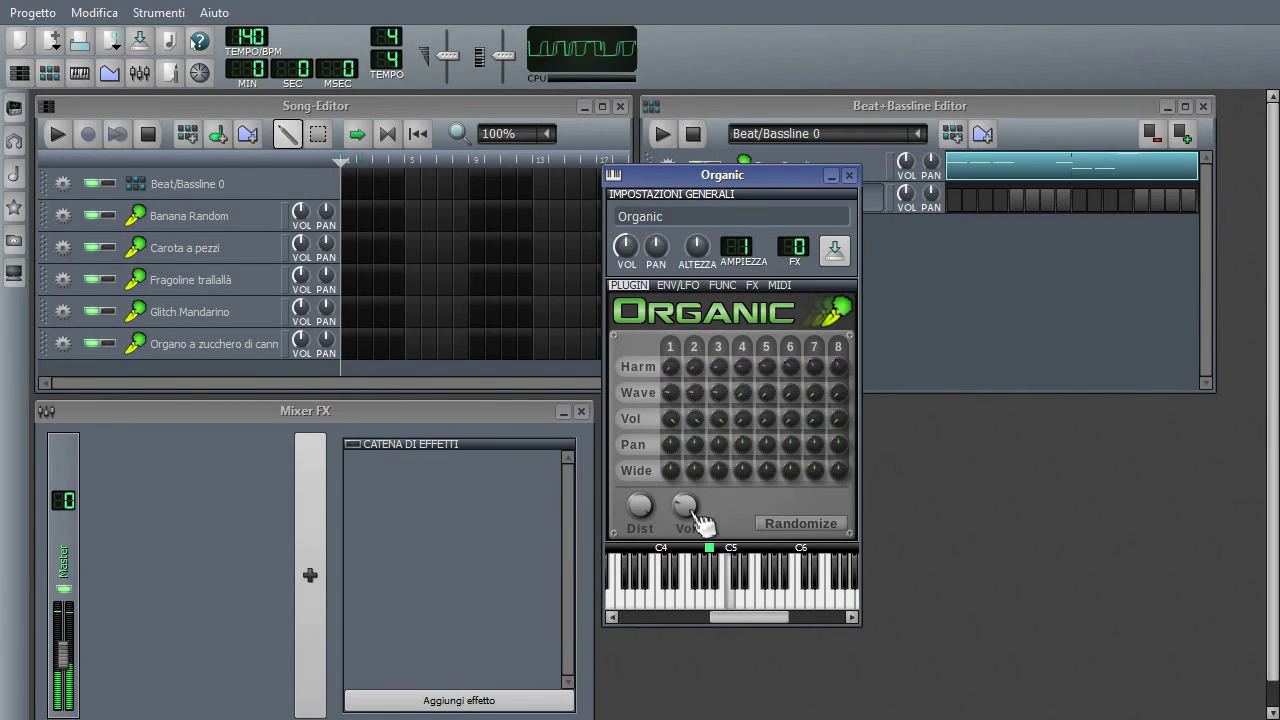
pyautogui.press('y')
pyautogui.press('t')
pyautogui.press('o')
pyautogui.press('y')
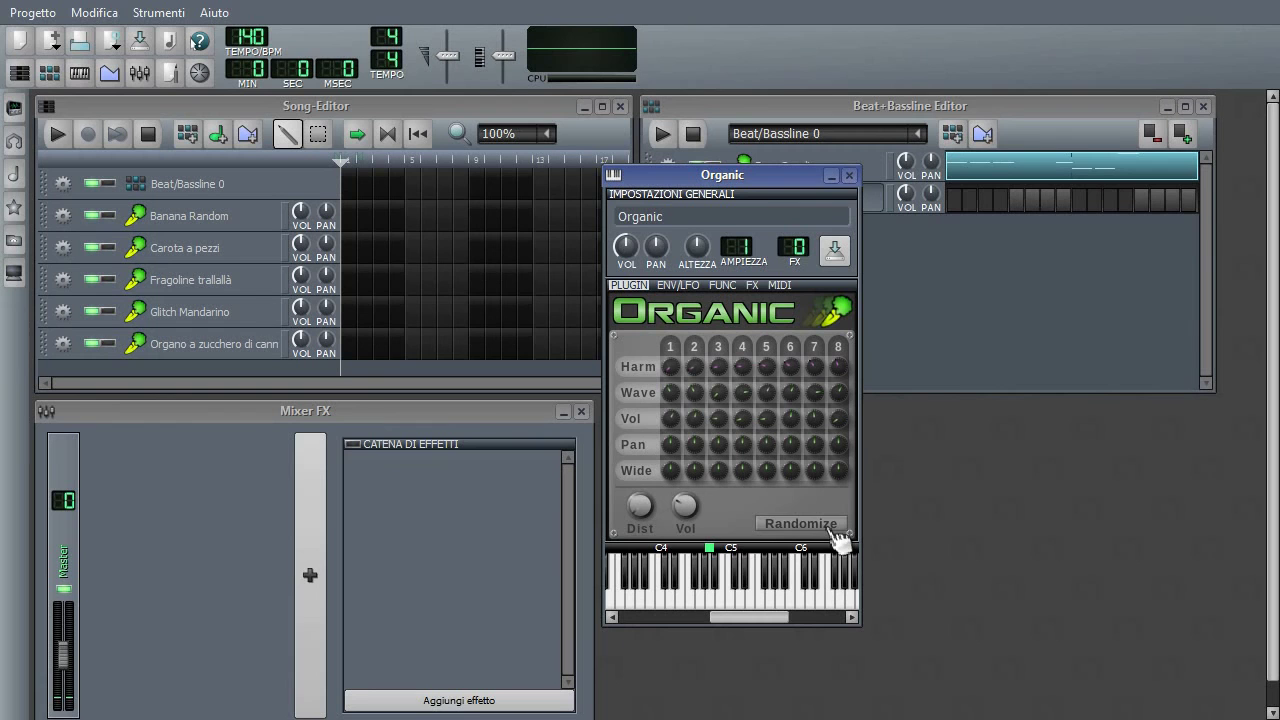
pyautogui.click(828, 529)
# Step: Open the Organo a zucchero di canna instrument beside the Organic window and audition a series of notes
pyautogui.click(200, 343)
pyautogui.moveTo(1140, 262); pyautogui.dragTo(906, 191)
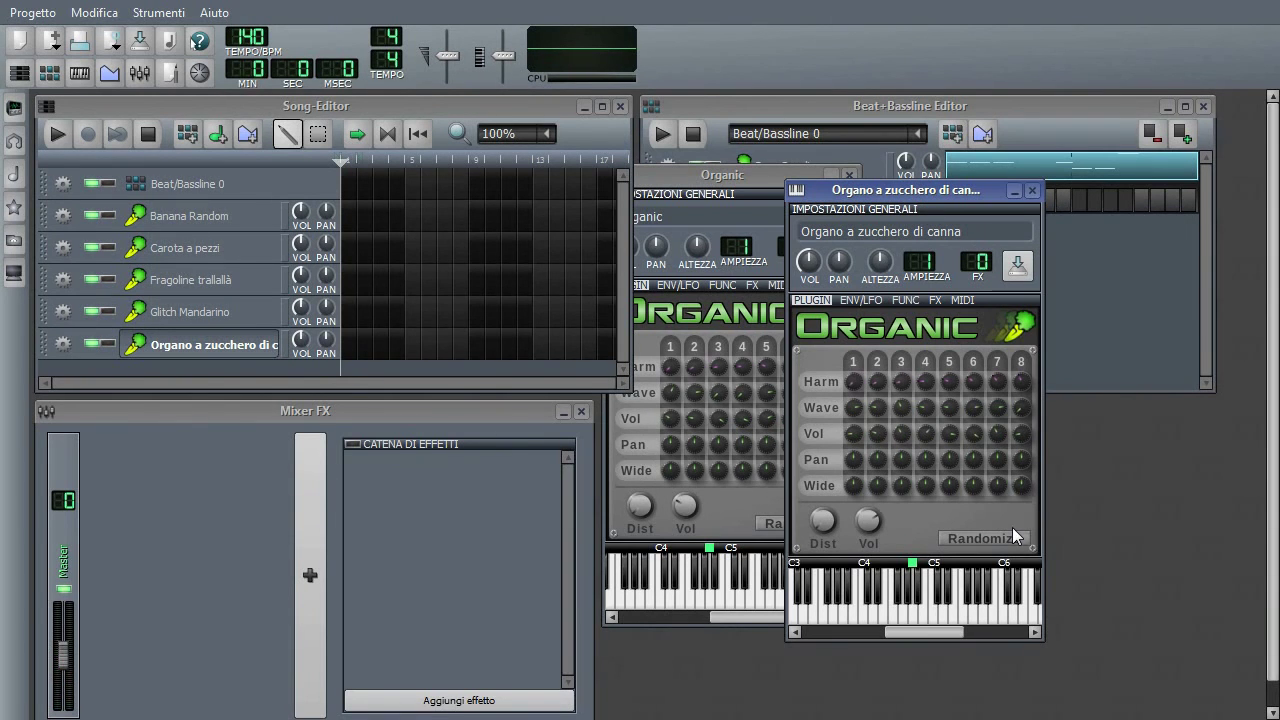
pyautogui.press('u')
pyautogui.press('t')
pyautogui.press('r')
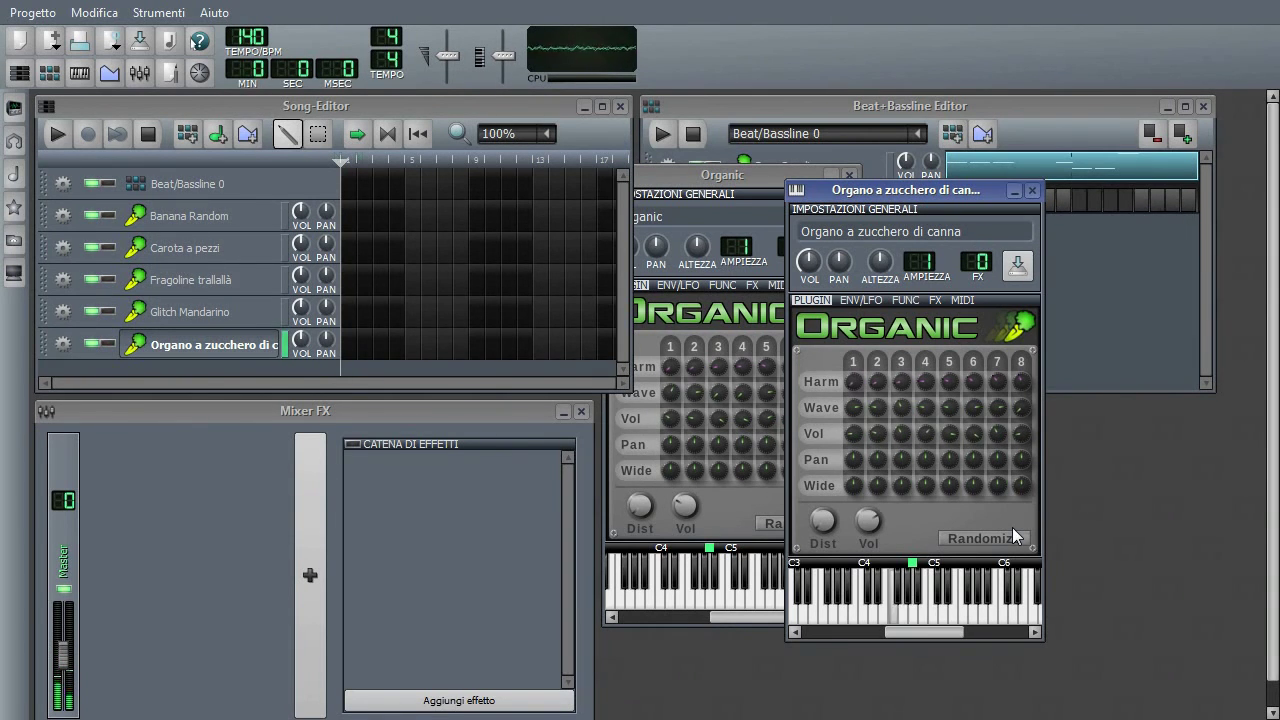
pyautogui.press('q')
pyautogui.press('w')
pyautogui.press('y')
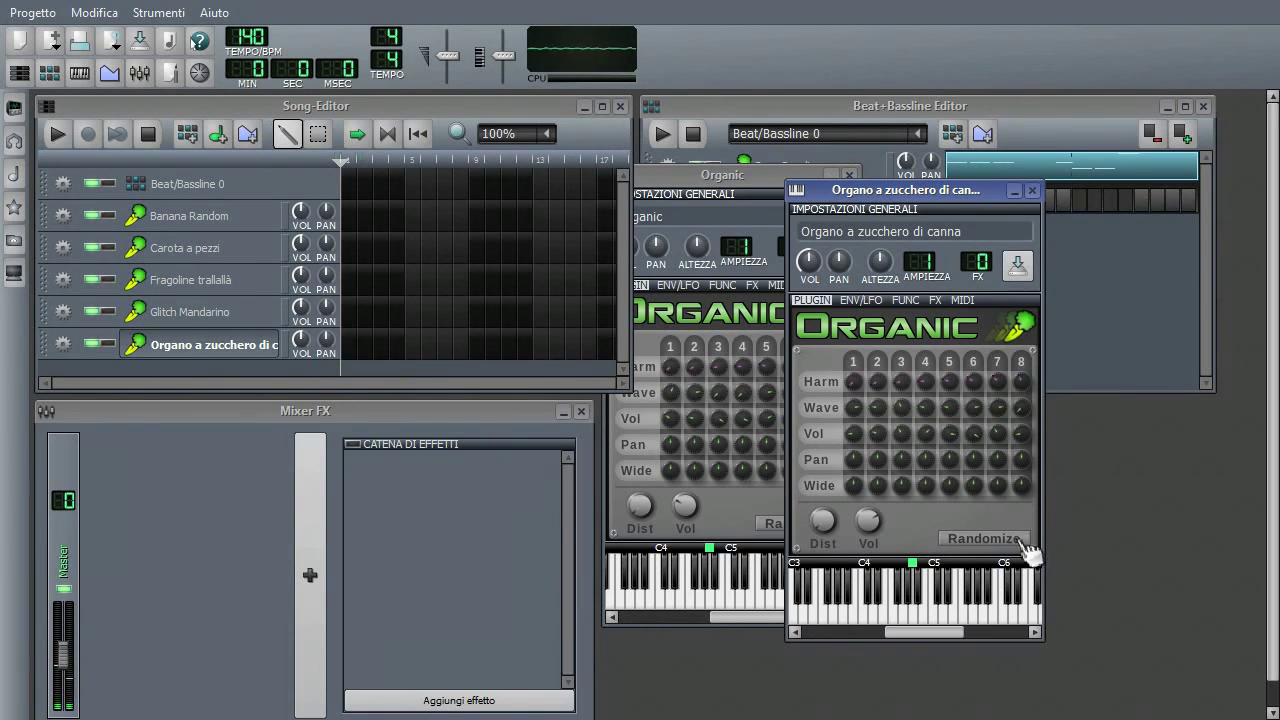
# Step: Randomize the oscillator settings of Organo a zucchero di canna twice, and close both open instrument windows
pyautogui.click(1022, 542)
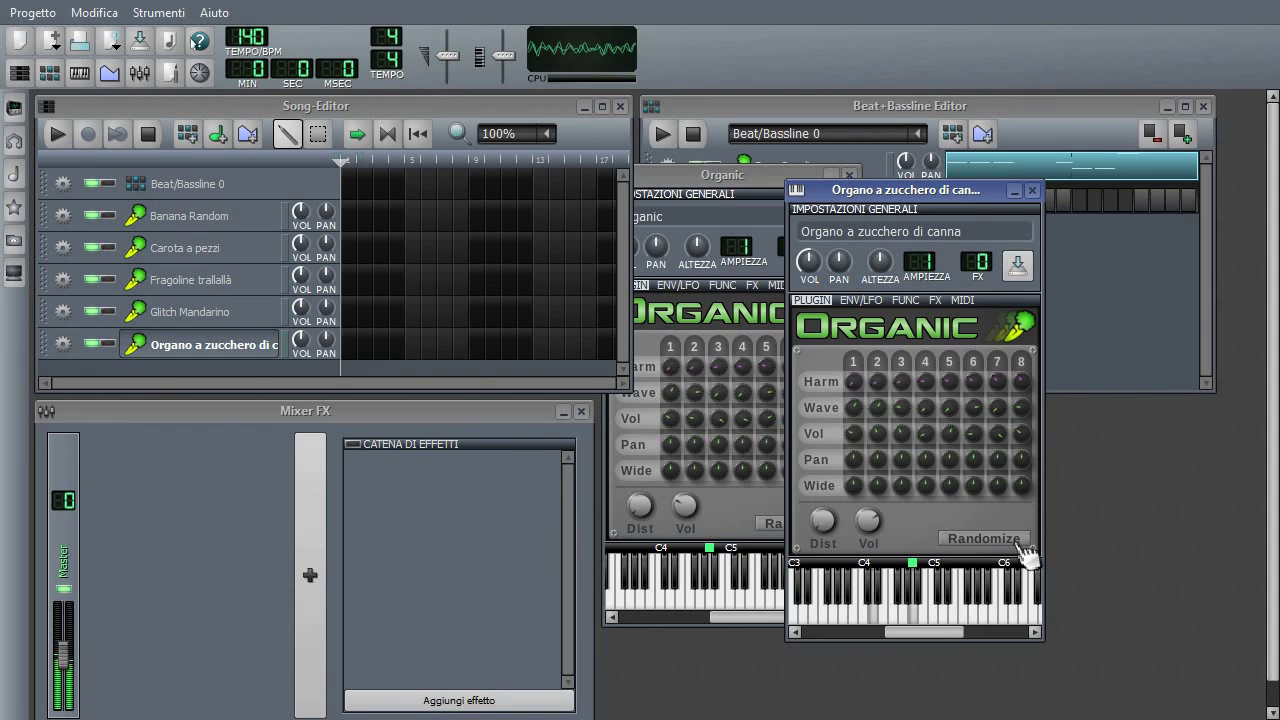
pyautogui.click(1024, 542)
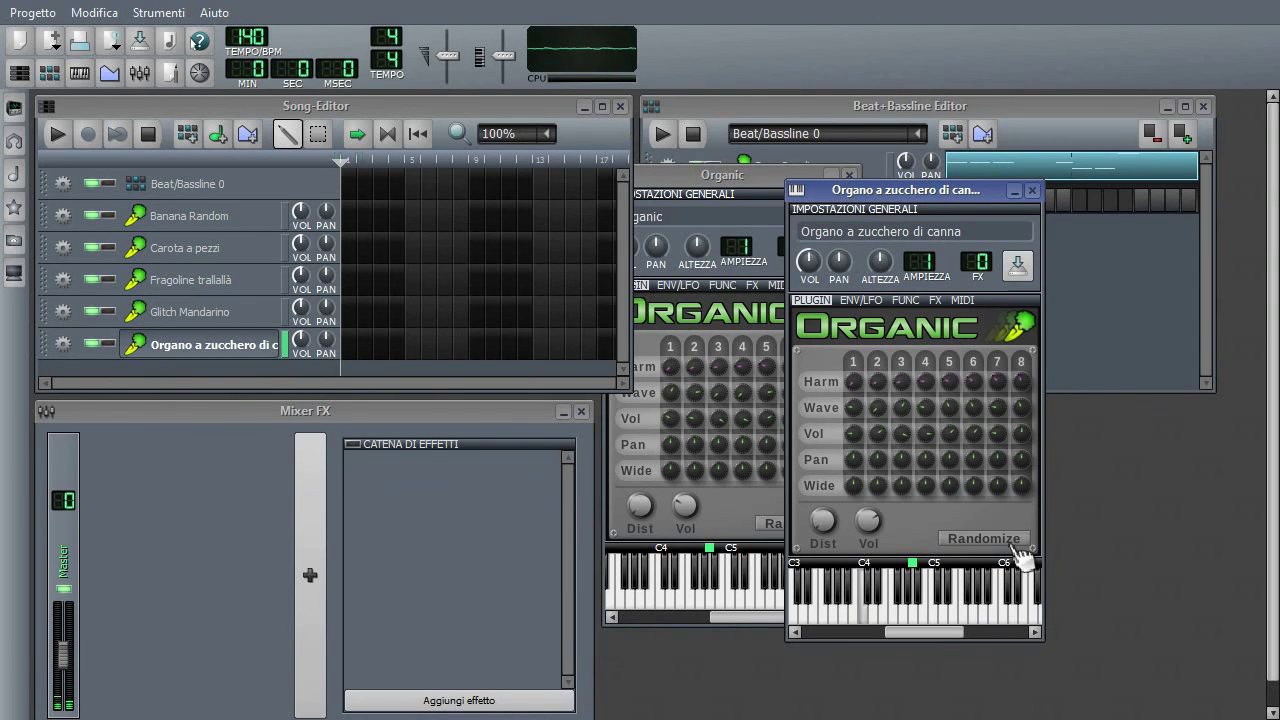
pyautogui.click(1032, 190)
pyautogui.click(849, 174)
# Step: Open the Bass Cavoli instrument, audition two notes, and play its Beat/Bassline 0 pattern with the instrument window in front
pyautogui.click(845, 170)
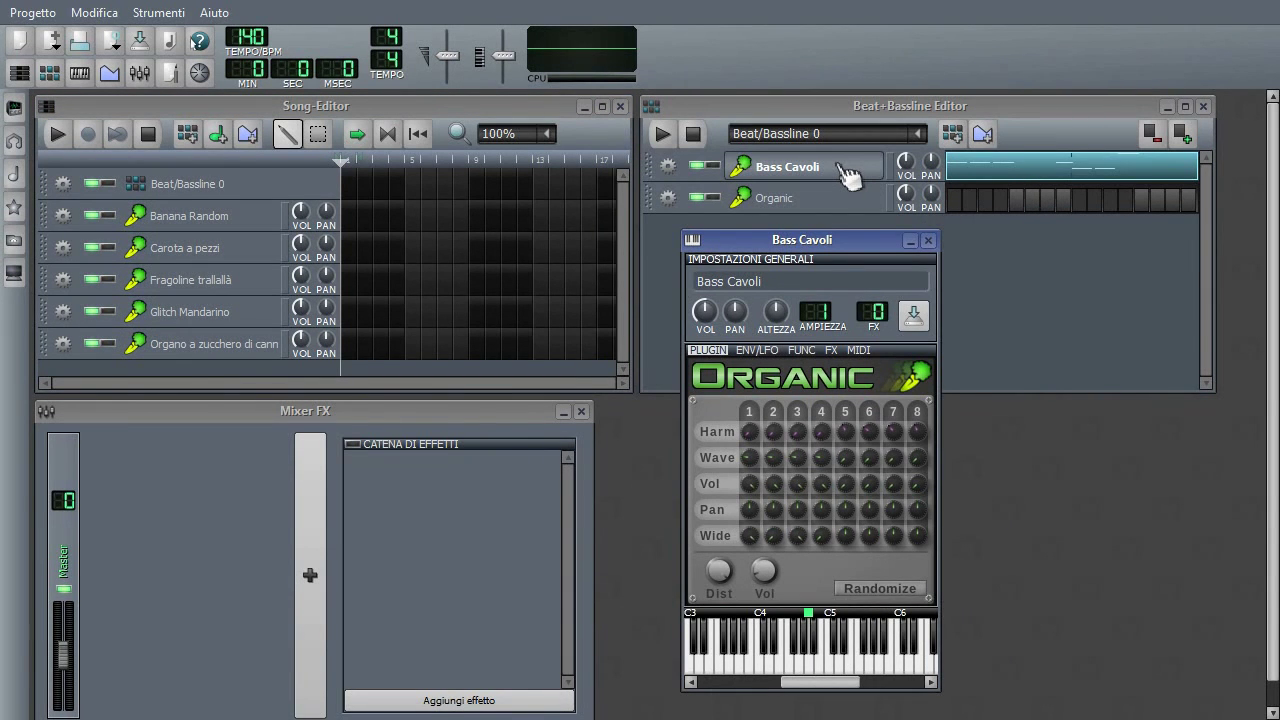
pyautogui.press('r')
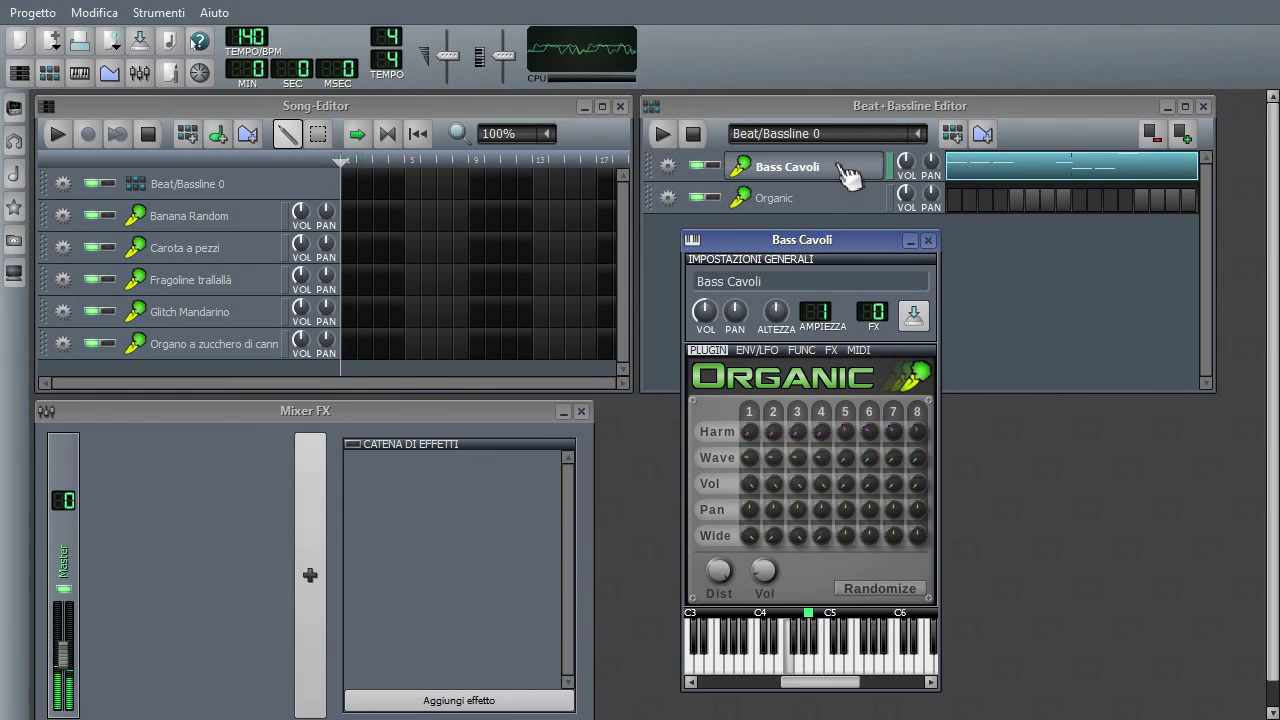
pyautogui.press('w')
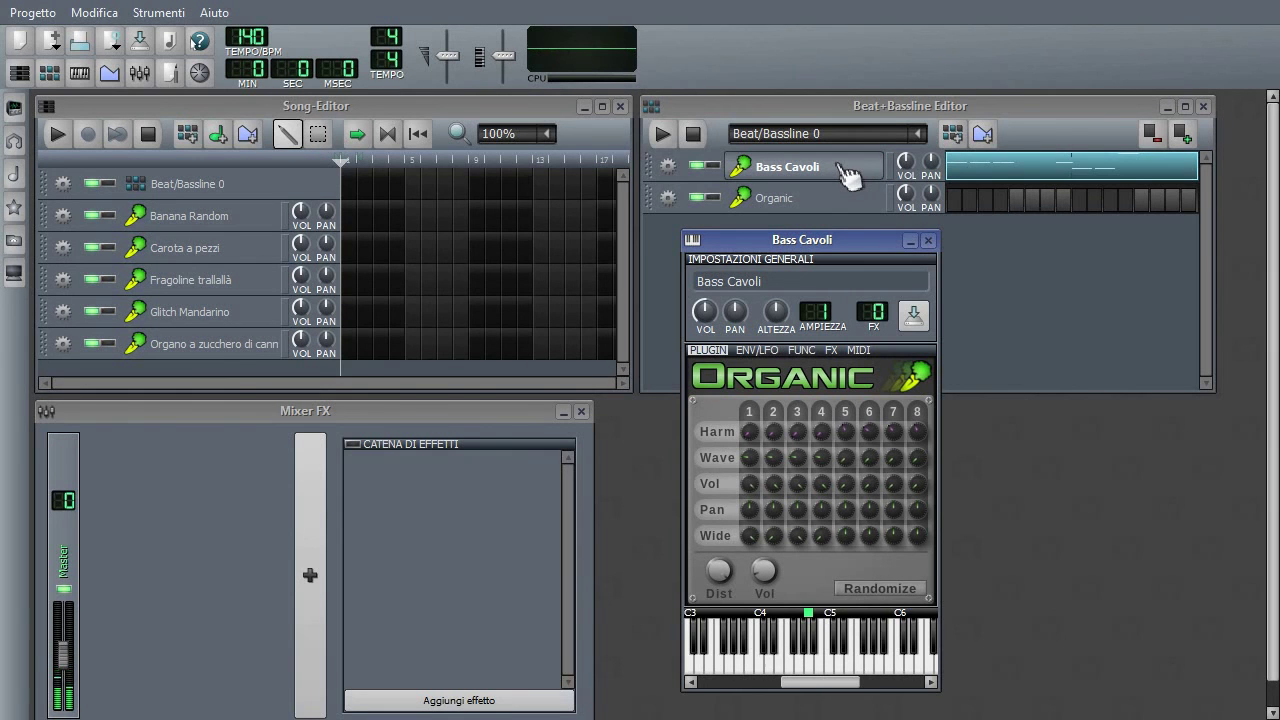
pyautogui.click(663, 134)
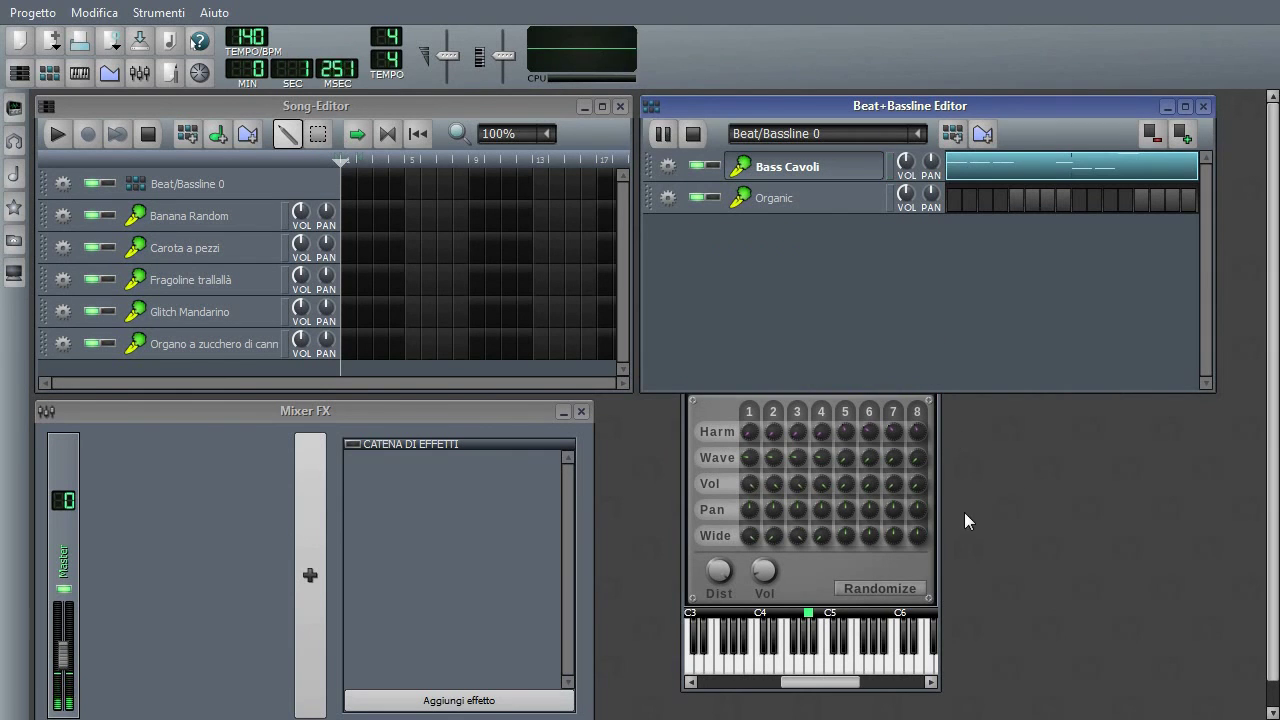
pyautogui.click(936, 500)
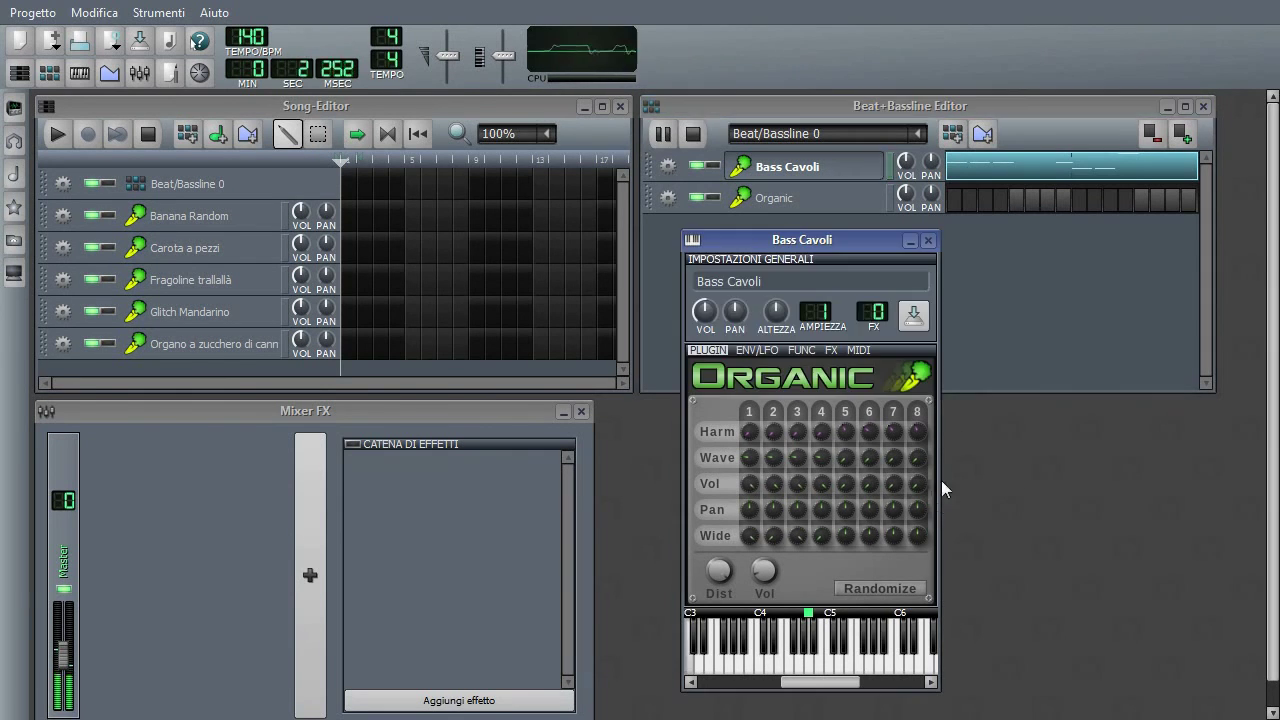
# Step: Adjust the cutoff frequency and resonance of Bass Cavoli's PassaBasso filter during playback, and stop the pattern
pyautogui.click(757, 350)
pyautogui.moveTo(842, 572); pyautogui.dragTo(842, 562)
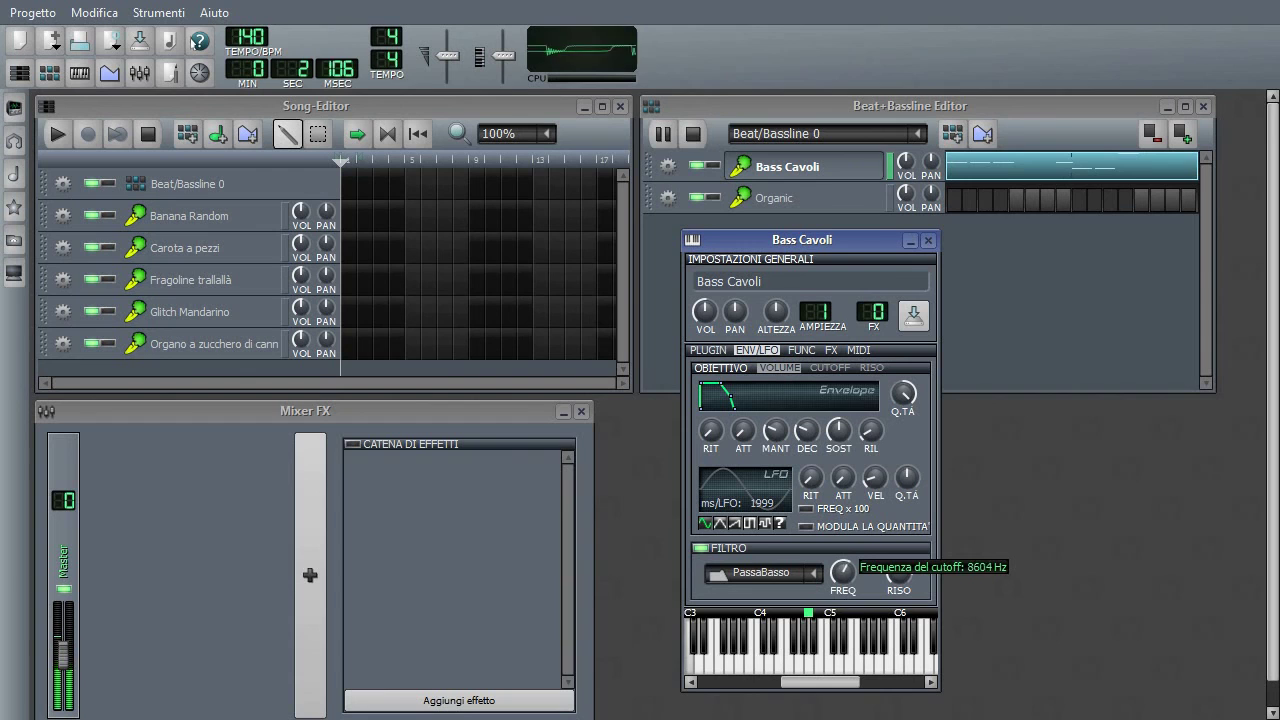
pyautogui.moveTo(843, 573); pyautogui.dragTo(848, 600)
pyautogui.click(755, 576)
pyautogui.moveTo(901, 576); pyautogui.dragTo(901, 540)
pyautogui.scroll(1, 758, 578)
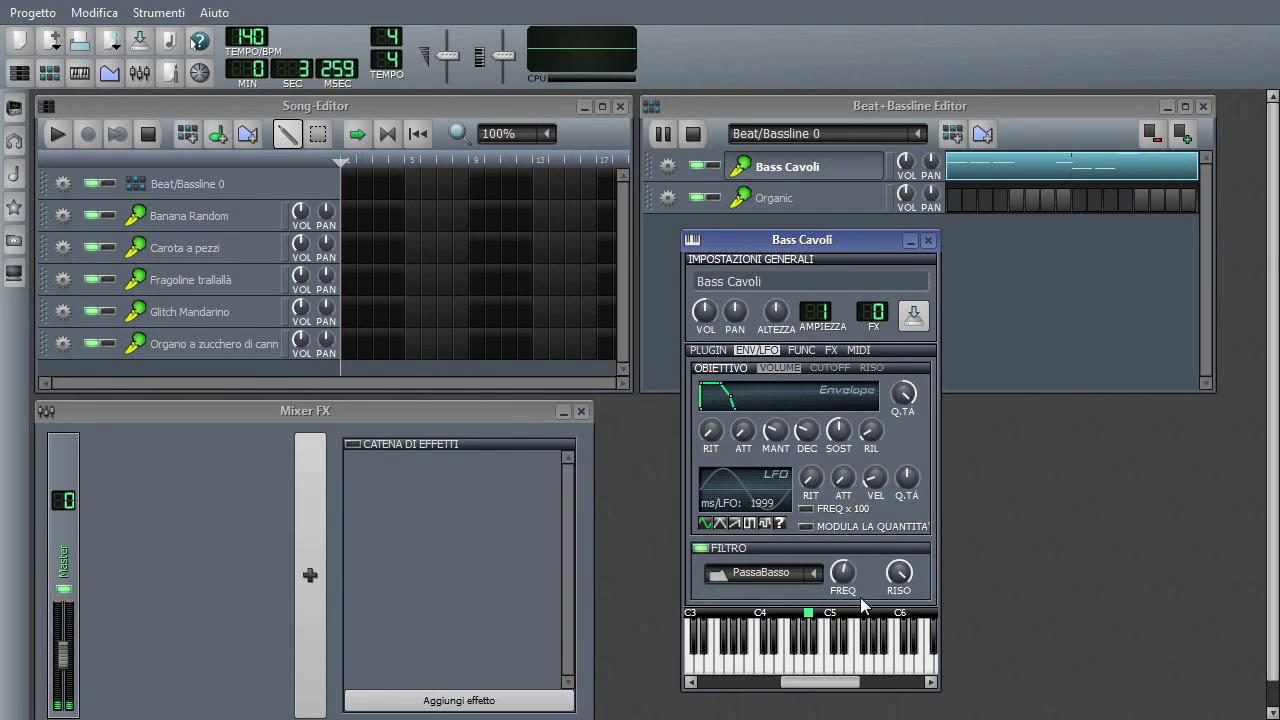
pyautogui.moveTo(868, 593); pyautogui.dragTo(868, 609)
pyautogui.click(693, 134)
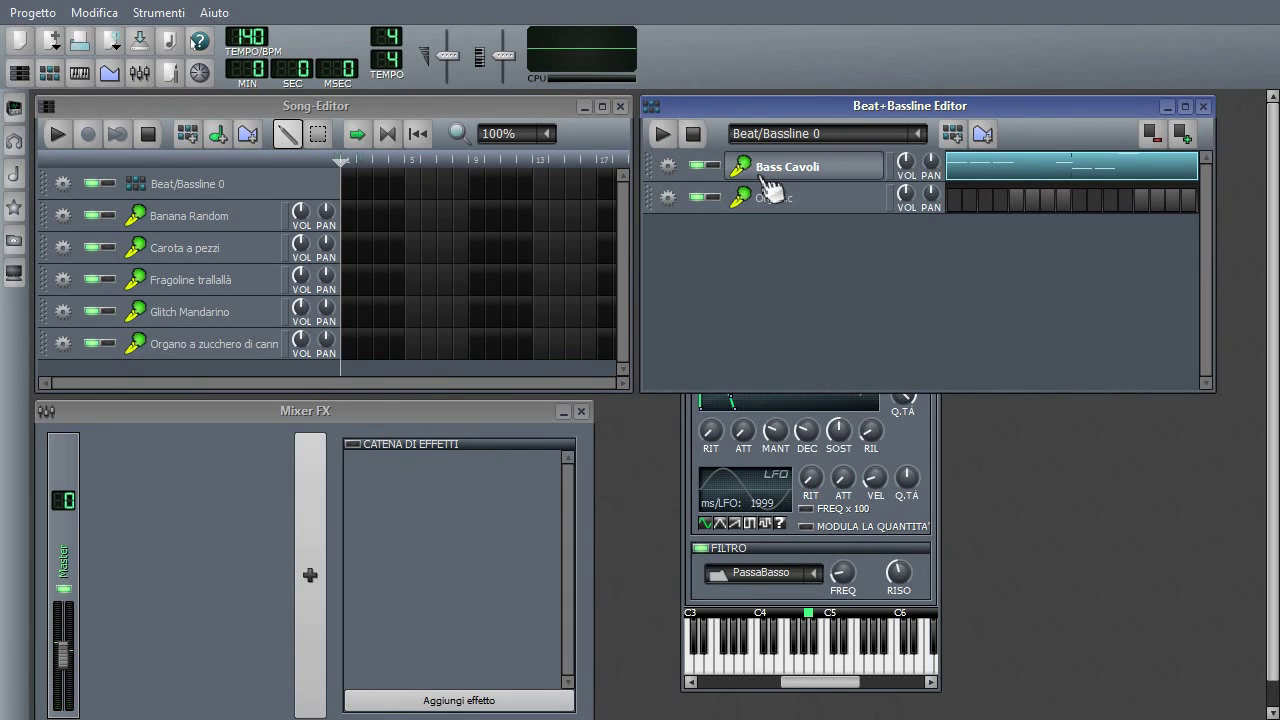
# Step: Open the Banana Random instrument and audition a long series of high and low notes
pyautogui.click(200, 218)
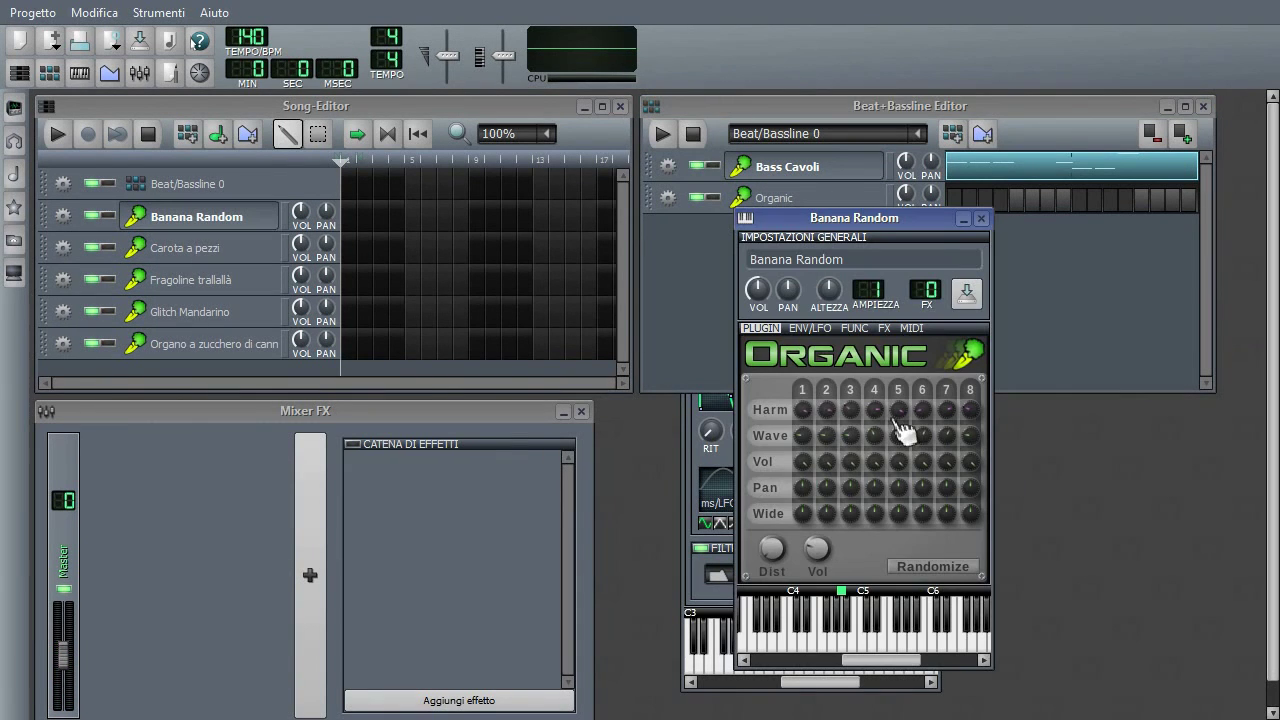
pyautogui.press('e')
pyautogui.press('q')
pyautogui.press('q')
pyautogui.press('e')
pyautogui.press('w')
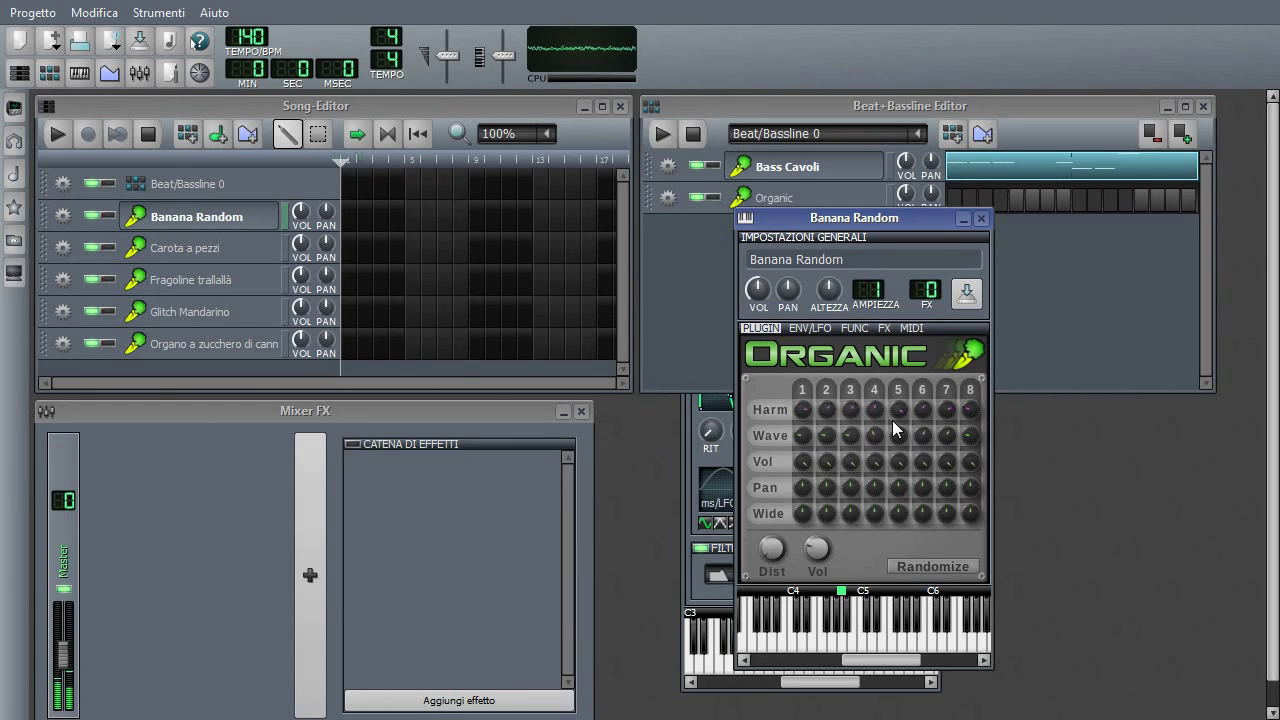
pyautogui.press('t')
pyautogui.press('y')
pyautogui.press('w')
pyautogui.press('e')
pyautogui.press('q')
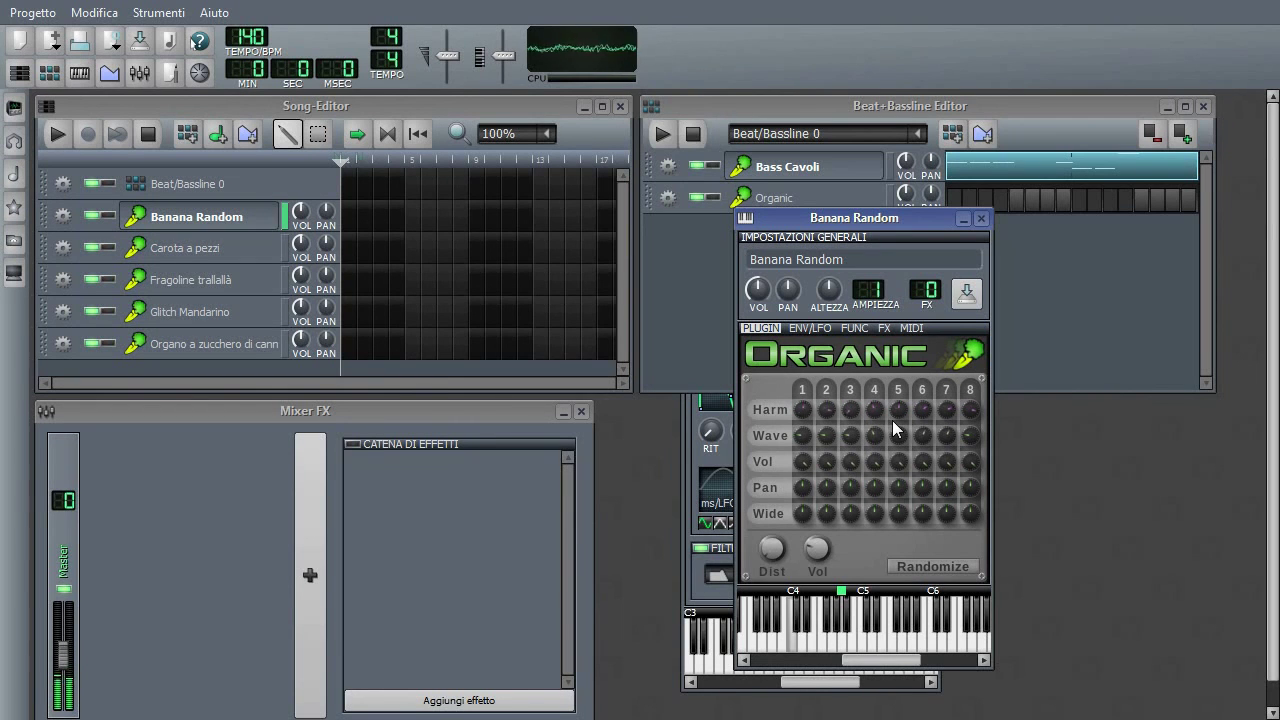
pyautogui.press('q')
pyautogui.press('r')
pyautogui.press('e')
pyautogui.press('c')
pyautogui.press('v')
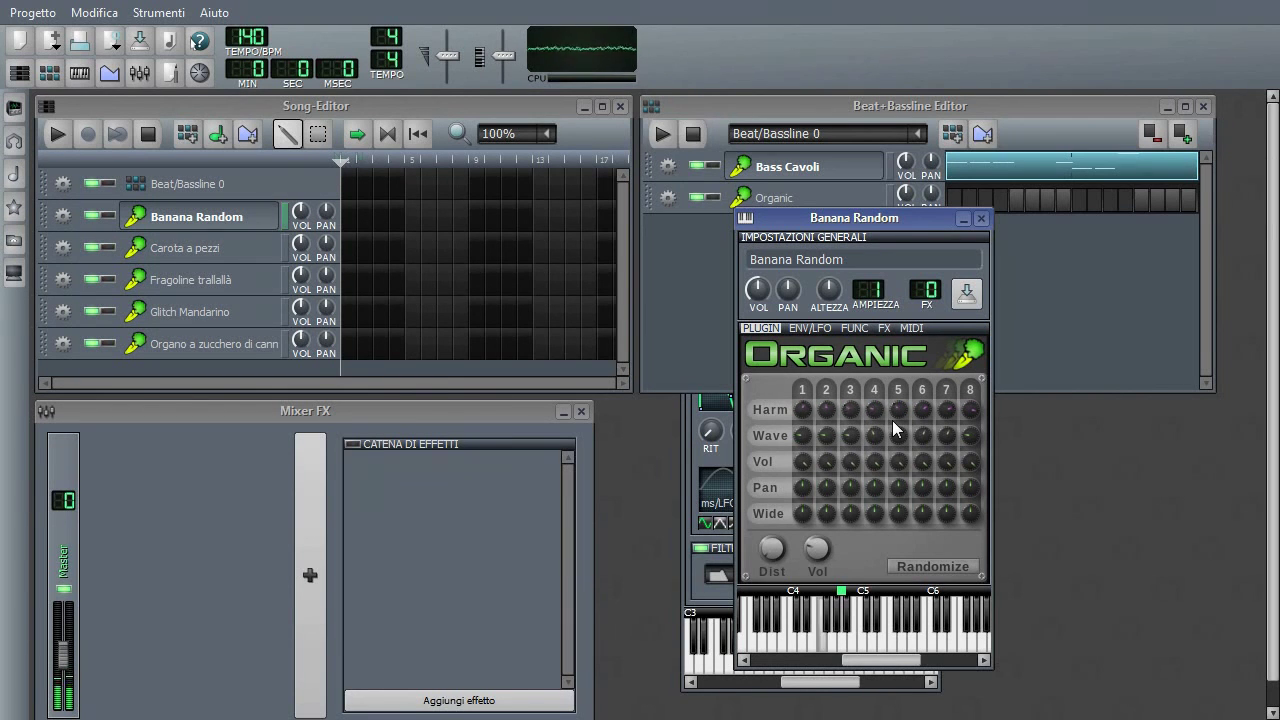
pyautogui.press('n')
pyautogui.press('z')
pyautogui.press('c')
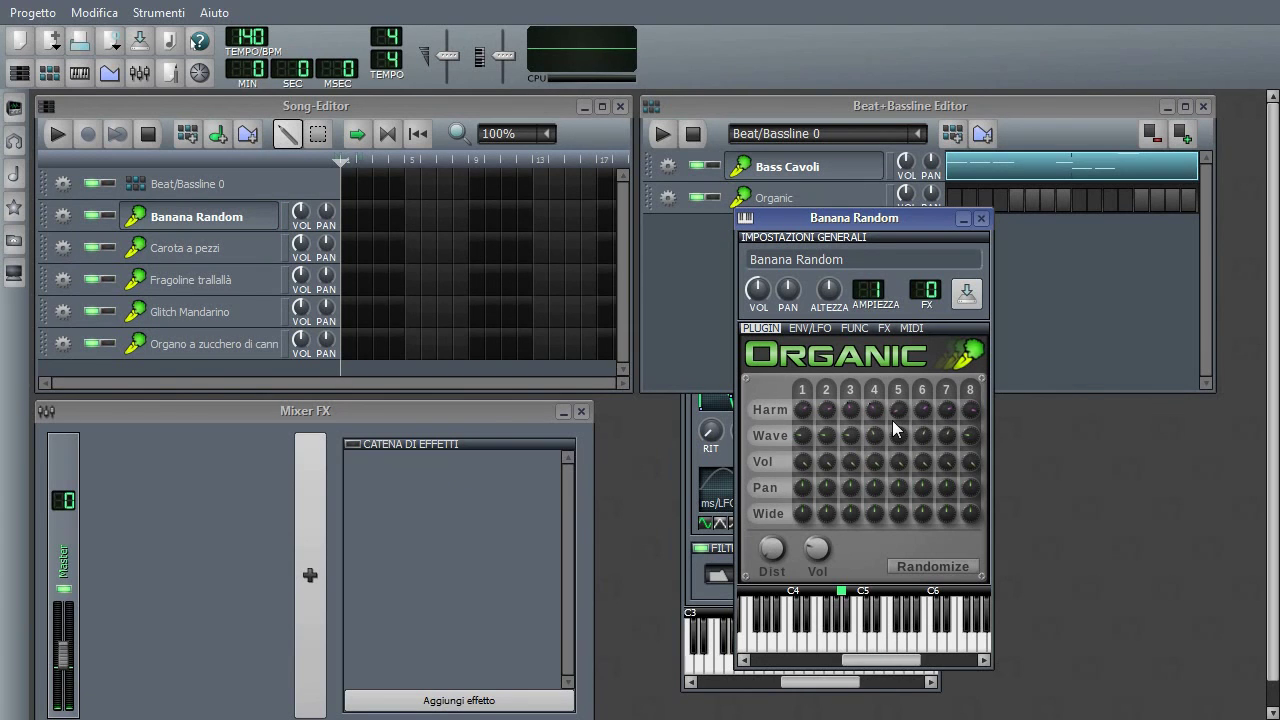
# Step: View the LFO controllers in the controller rack and close the rack
pyautogui.press('F11')
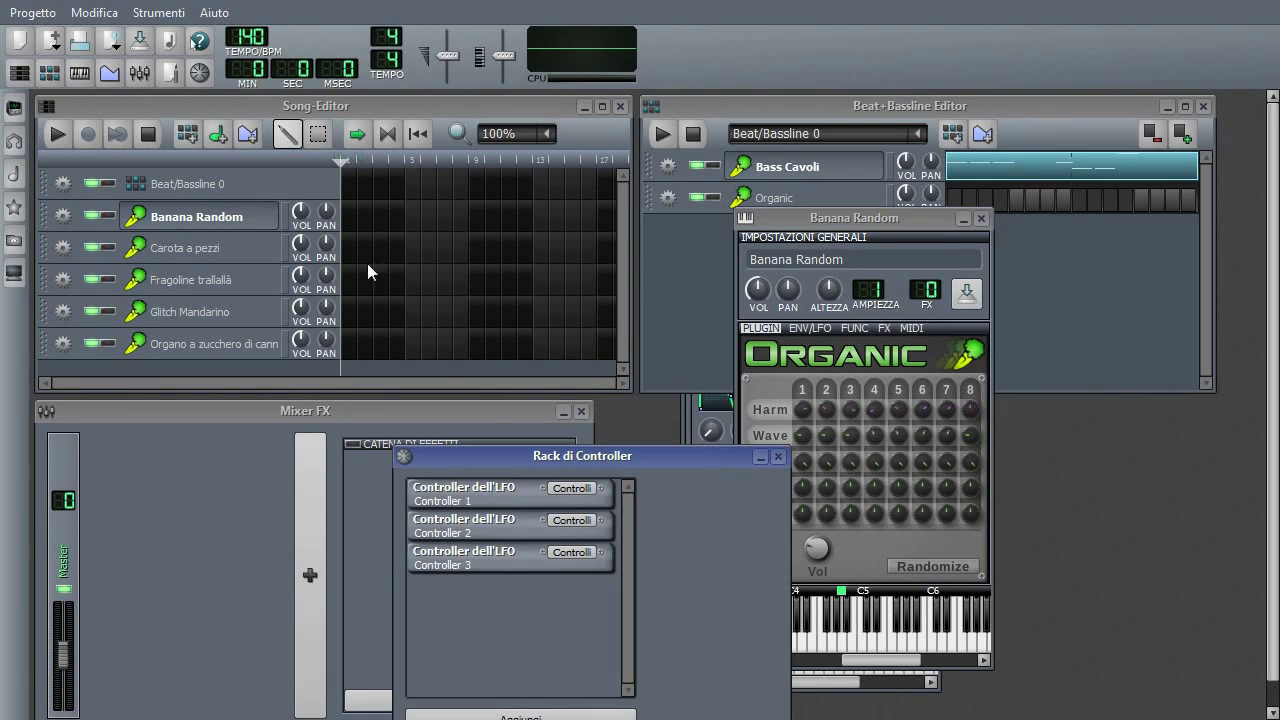
pyautogui.click(779, 456)
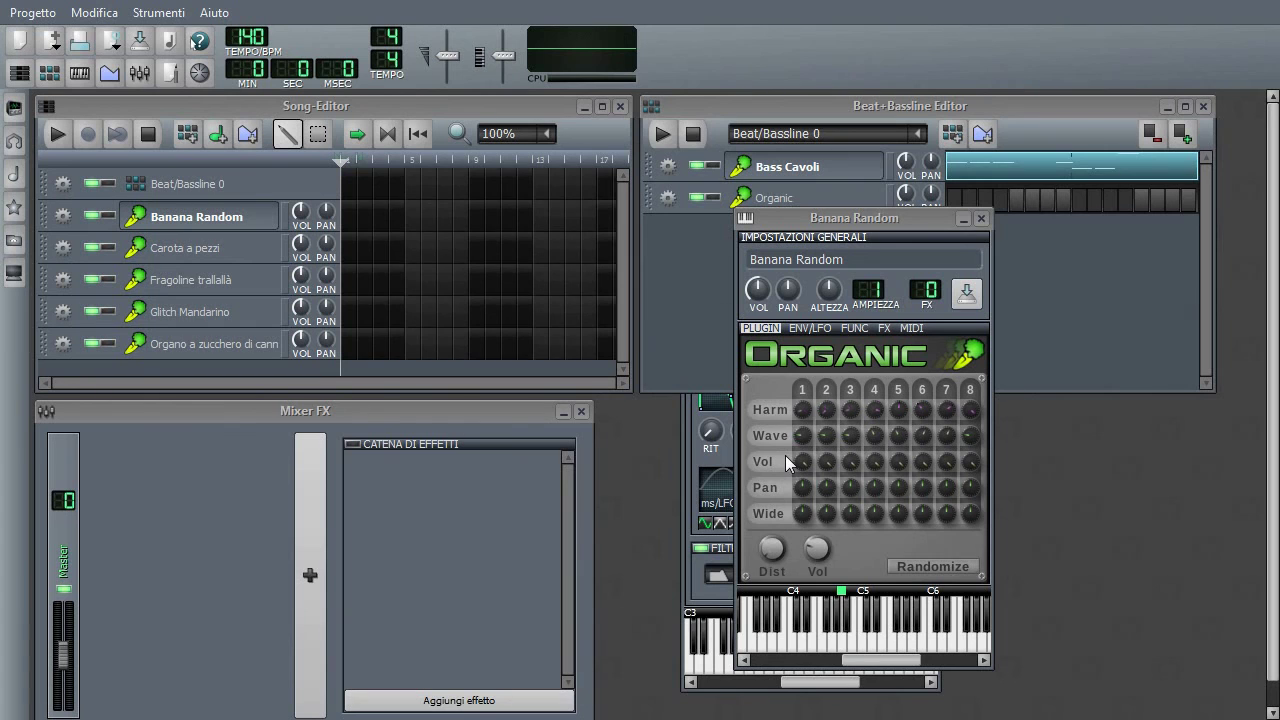
# Step: Add a PatMan instrument to the Beat+Bassline Editor, and move the Banana Random window away from the track list
pyautogui.click(14, 107)
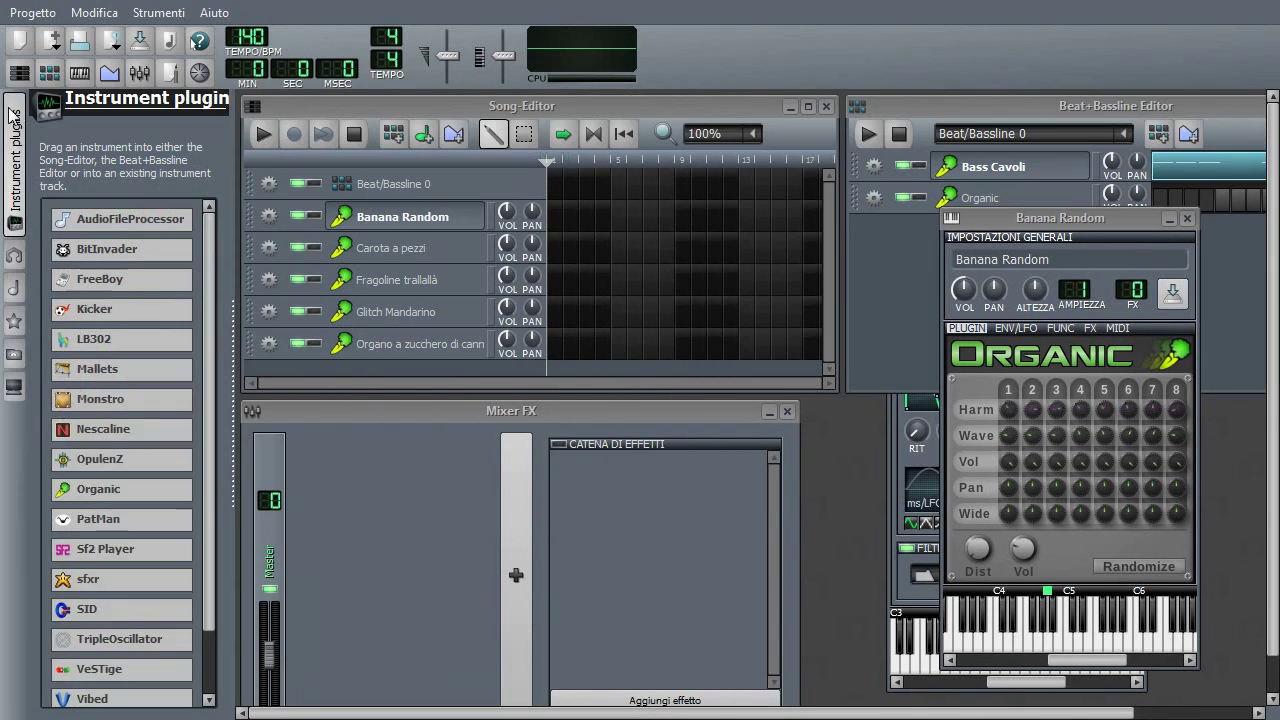
pyautogui.scroll(-1, 112, 474)
pyautogui.moveTo(130, 470)
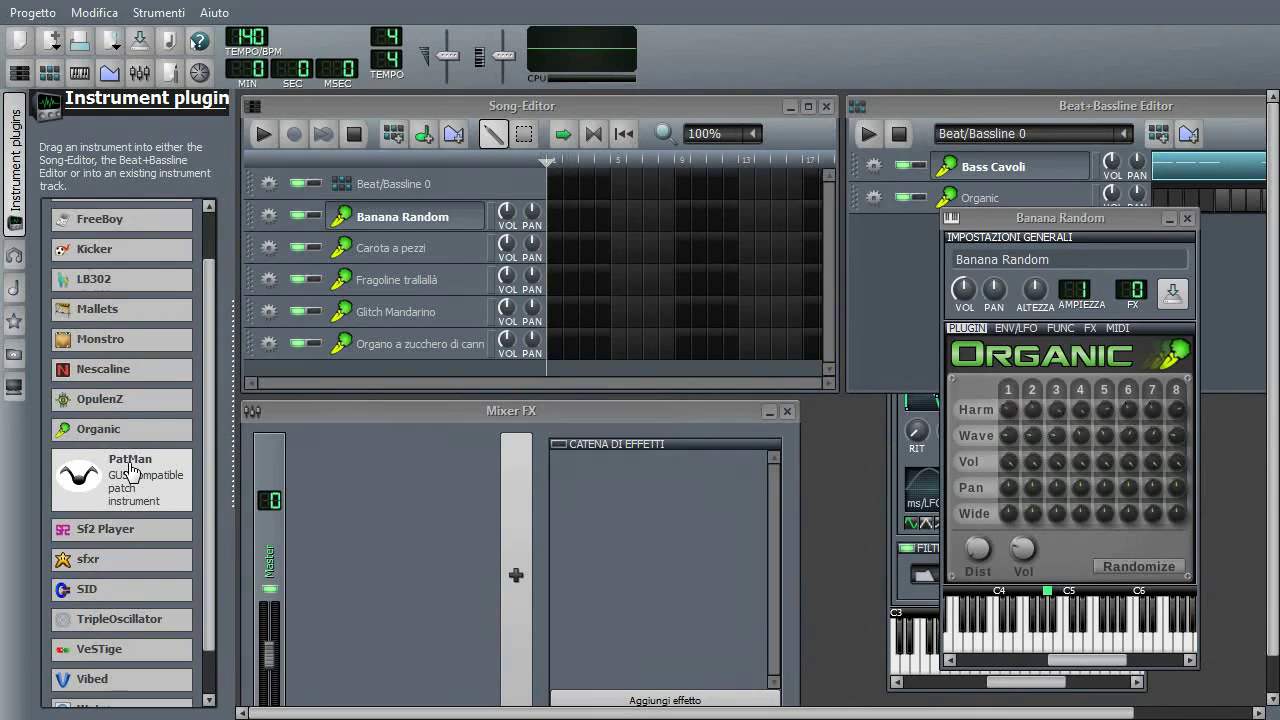
pyautogui.moveTo(98, 487); pyautogui.dragTo(1215, 295)
pyautogui.moveTo(1008, 221); pyautogui.dragTo(975, 332)
pyautogui.click(1004, 244)
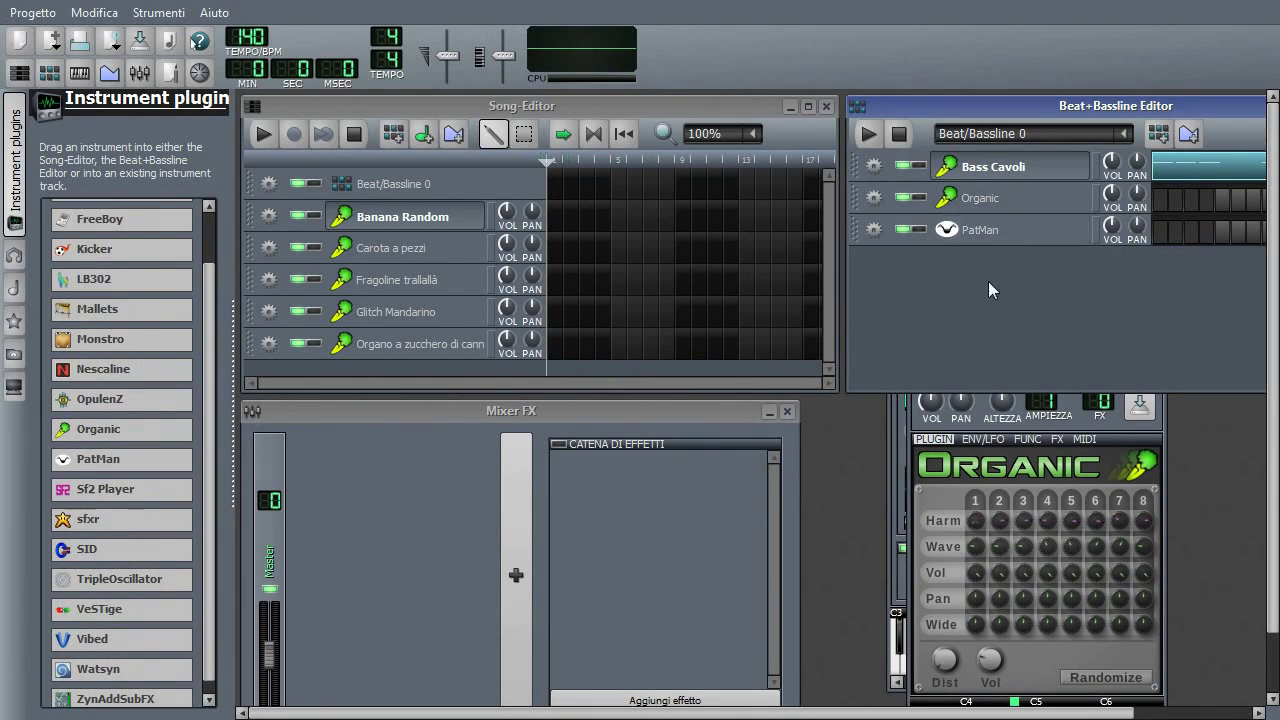
# Step: Open the PatMan instrument window, place it over the Song-Editor to view its plugin settings, and close it
pyautogui.click(995, 231)
pyautogui.moveTo(364, 103); pyautogui.dragTo(712, 201)
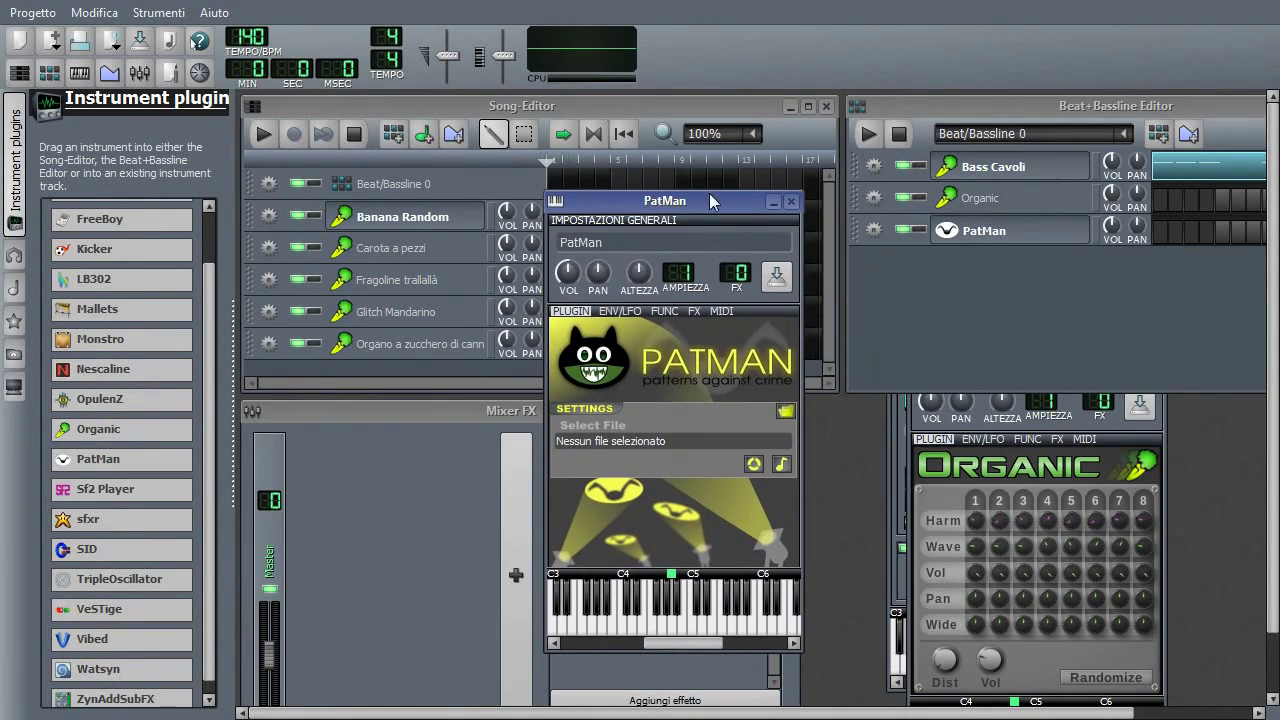
pyautogui.click(789, 203)
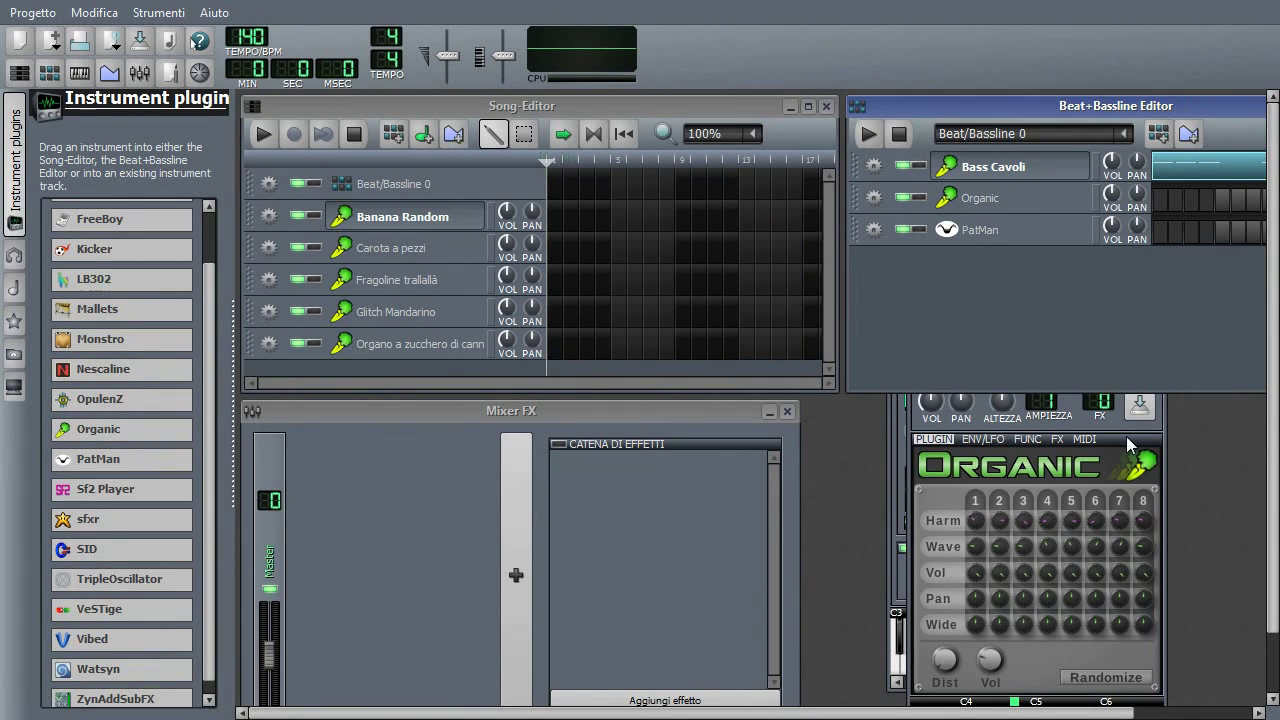